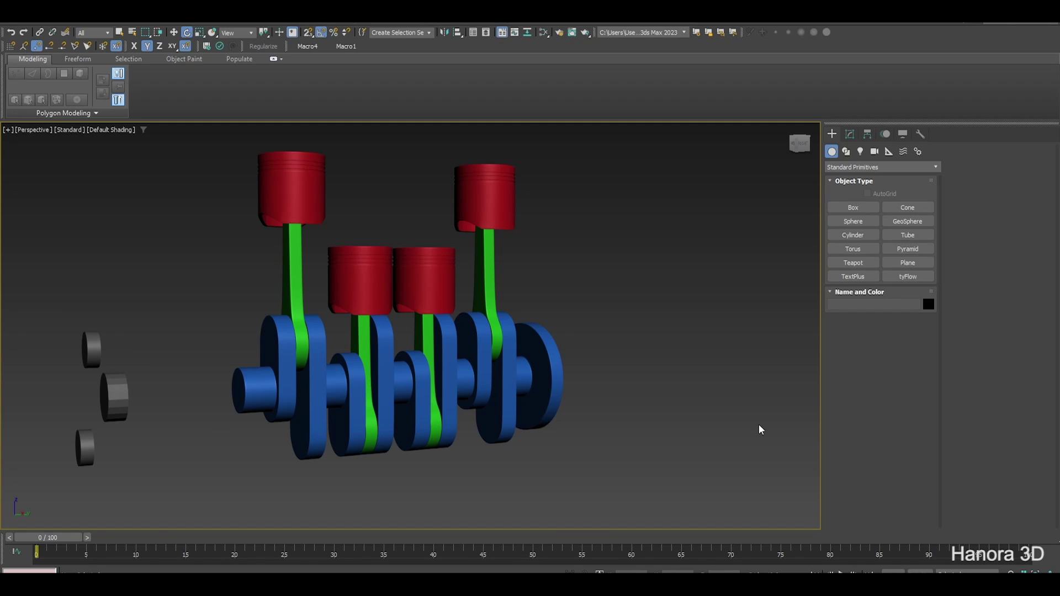
# Push the rightmost piston, Piston_04, down to test its motion, then undo the move
pyautogui.moveTo(671, 157); pyautogui.dragTo(184, 466)
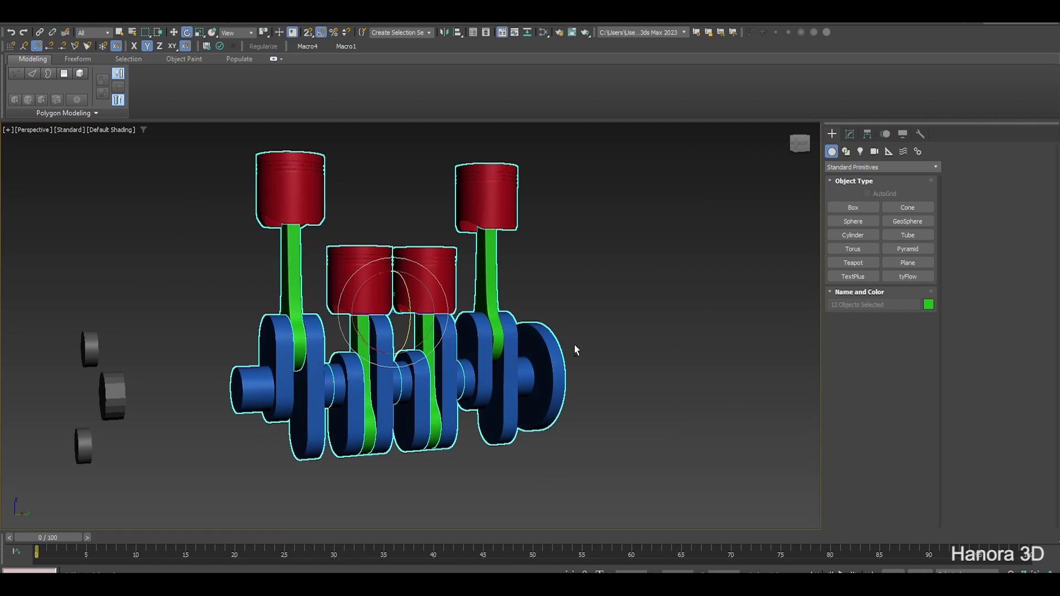
pyautogui.click(608, 296)
pyautogui.keyDown('alt'); pyautogui.moveTo(588, 291); pyautogui.dragTo(596, 299, button='middle'); pyautogui.keyUp('alt')
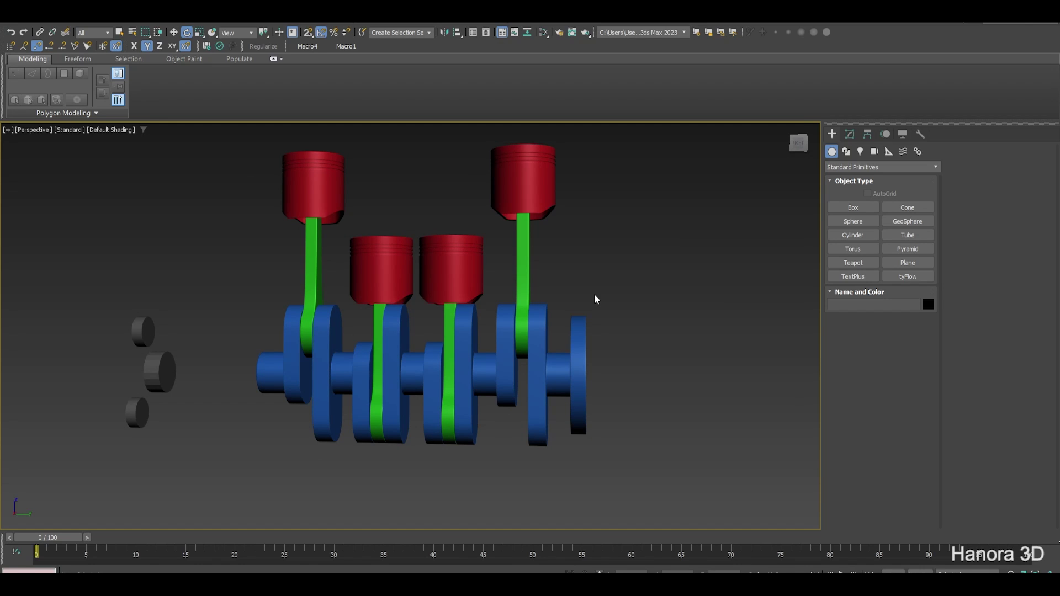
pyautogui.click(522, 182)
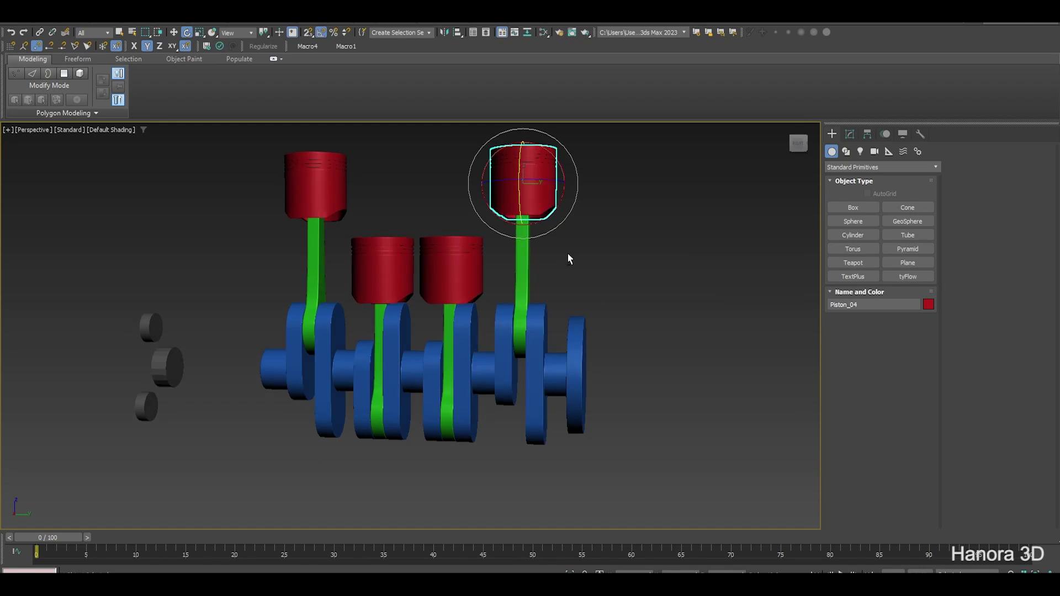
pyautogui.moveTo(568, 253)
pyautogui.keyDown('alt'); pyautogui.mouseDown(button='middle')
pyautogui.moveTo(547, 242)
pyautogui.moveTo(539, 271)
pyautogui.mouseUp(button='middle'); pyautogui.keyUp('alt')
pyautogui.press('w')
pyautogui.moveTo(515, 177); pyautogui.dragTo(532, 219)
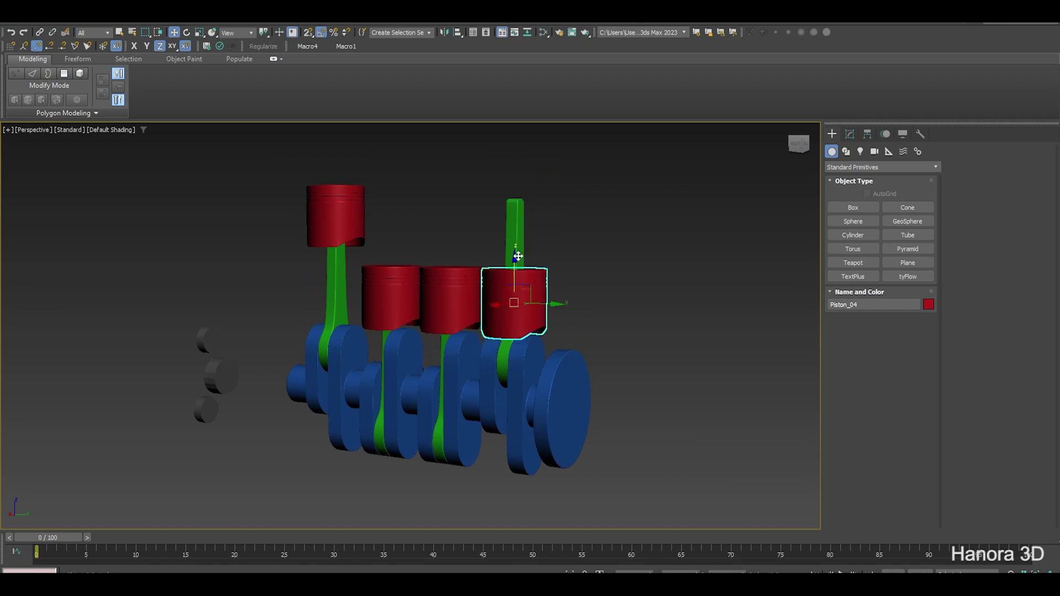
pyautogui.hotkey('ctrl', 'z')
# Rotate the rear crank piece -20° as a test, then inspect a connecting rod
pyautogui.click(546, 380)
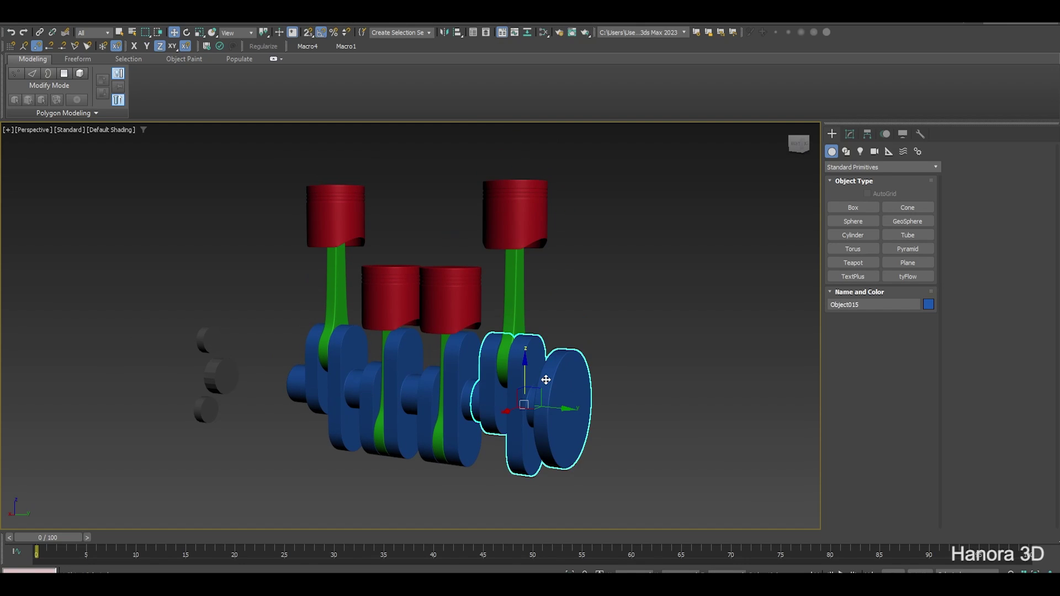
pyautogui.press('e')
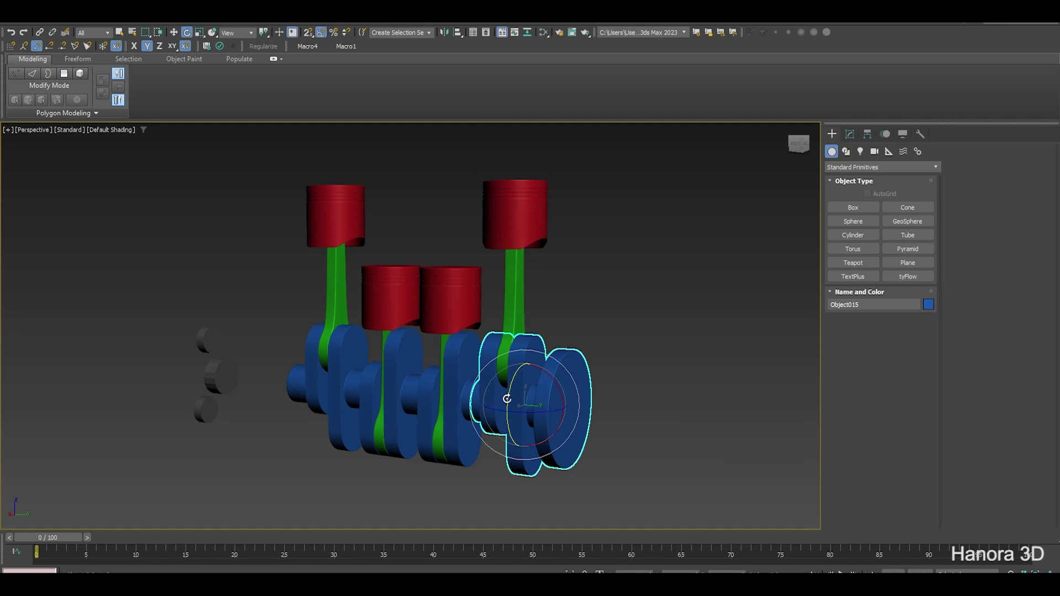
pyautogui.moveTo(506, 401)
pyautogui.mouseDown()
pyautogui.moveTo(501, 391)
pyautogui.moveTo(482, 399)
pyautogui.mouseUp()
pyautogui.keyDown('alt'); pyautogui.moveTo(482, 399); pyautogui.dragTo(505, 395, button='middle'); pyautogui.keyUp('alt')
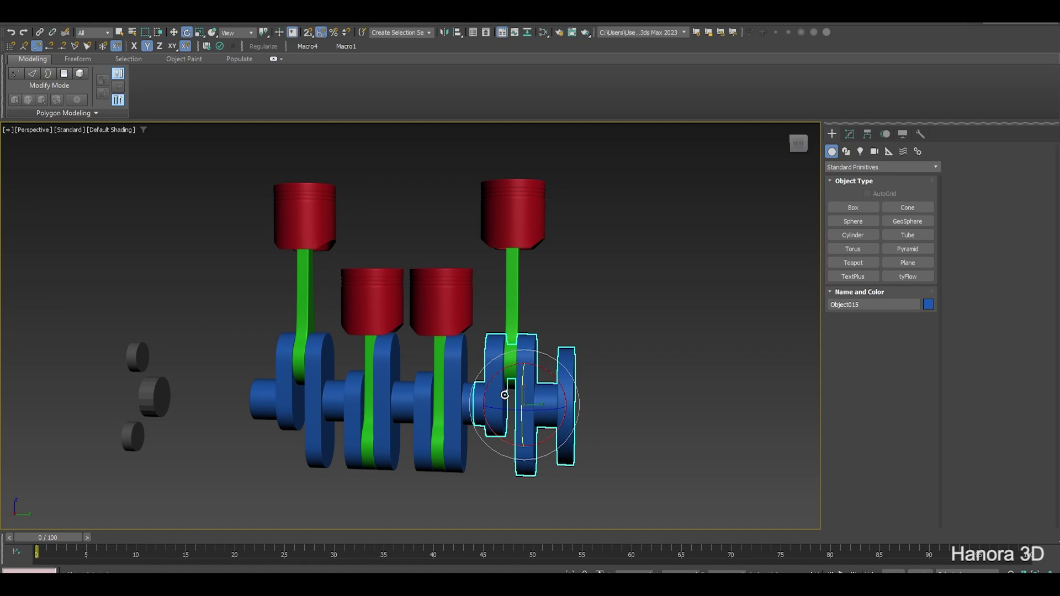
pyautogui.click(508, 301)
pyautogui.keyDown('alt'); pyautogui.moveTo(567, 326); pyautogui.dragTo(543, 331, button='middle'); pyautogui.keyUp('alt')
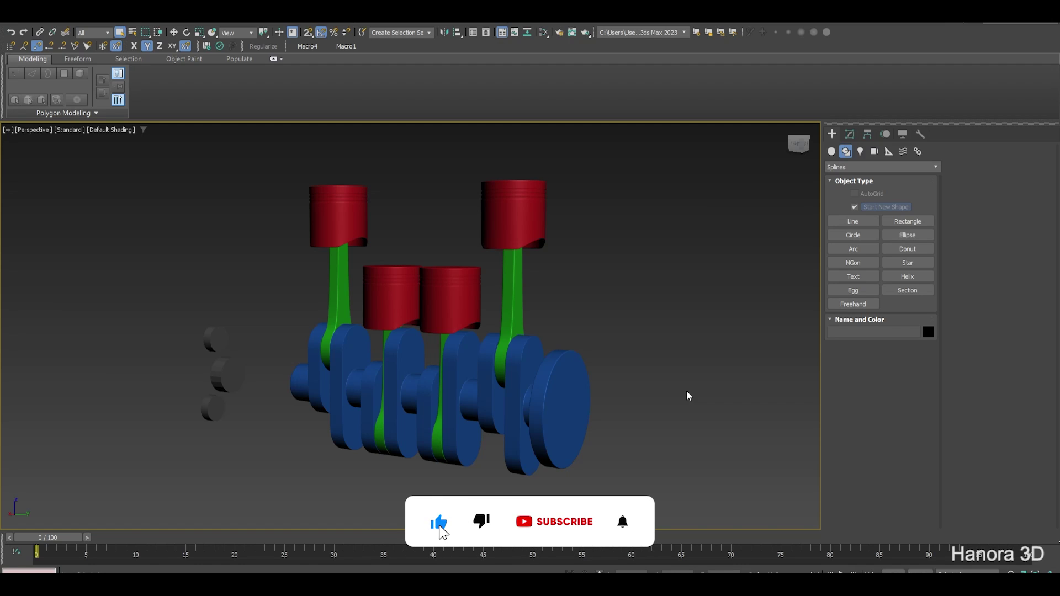
# Check the engine parts' selection, then show the Left view in wireframe
pyautogui.moveTo(690, 162); pyautogui.dragTo(138, 513)
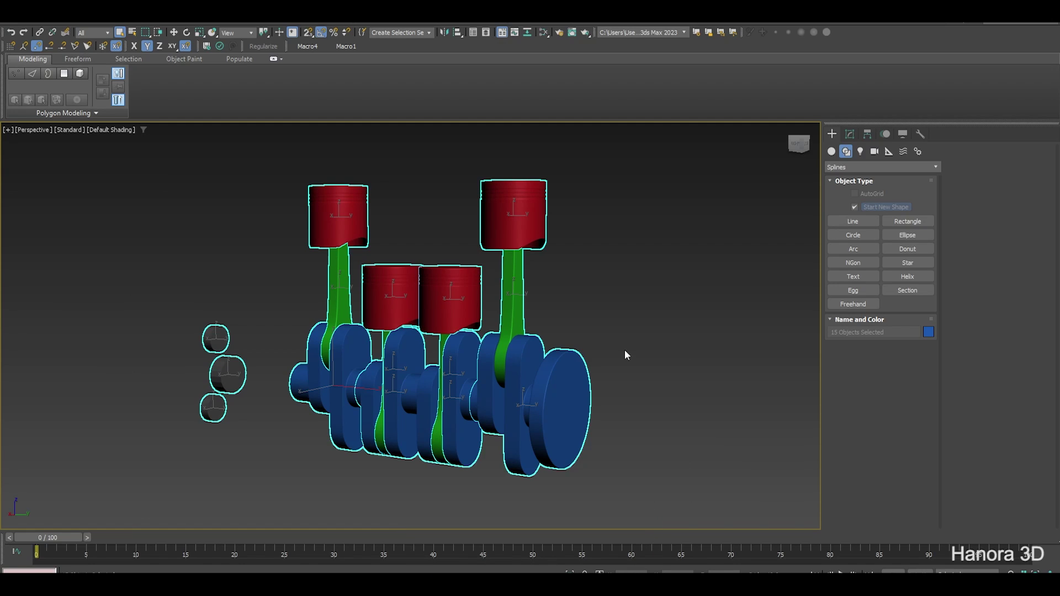
pyautogui.click(651, 329)
pyautogui.moveTo(681, 159); pyautogui.dragTo(127, 465)
pyautogui.click(555, 399)
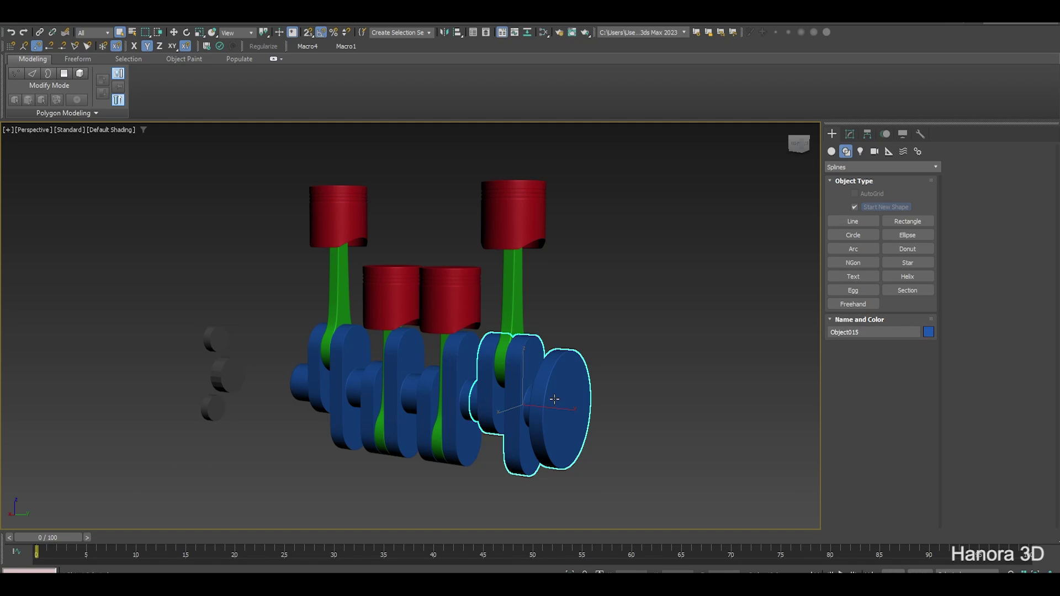
pyautogui.click(441, 386)
pyautogui.press('l')
pyautogui.press('z')
pyautogui.scroll(-5, 271, 466)
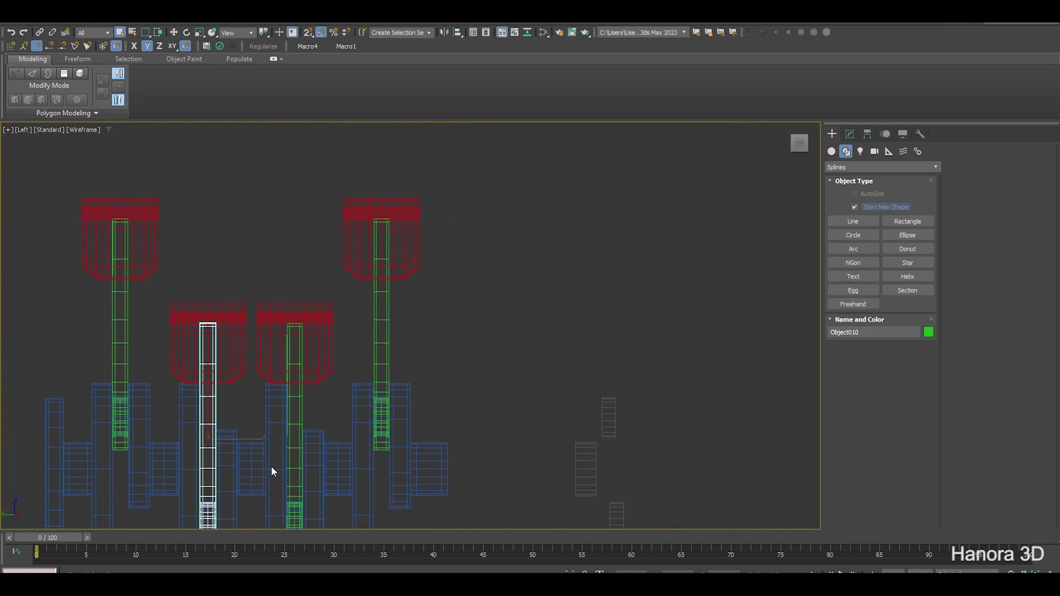
# Draw a straight line along the crankshaft axis in the Left view
pyautogui.click(857, 221)
pyautogui.click(573, 308)
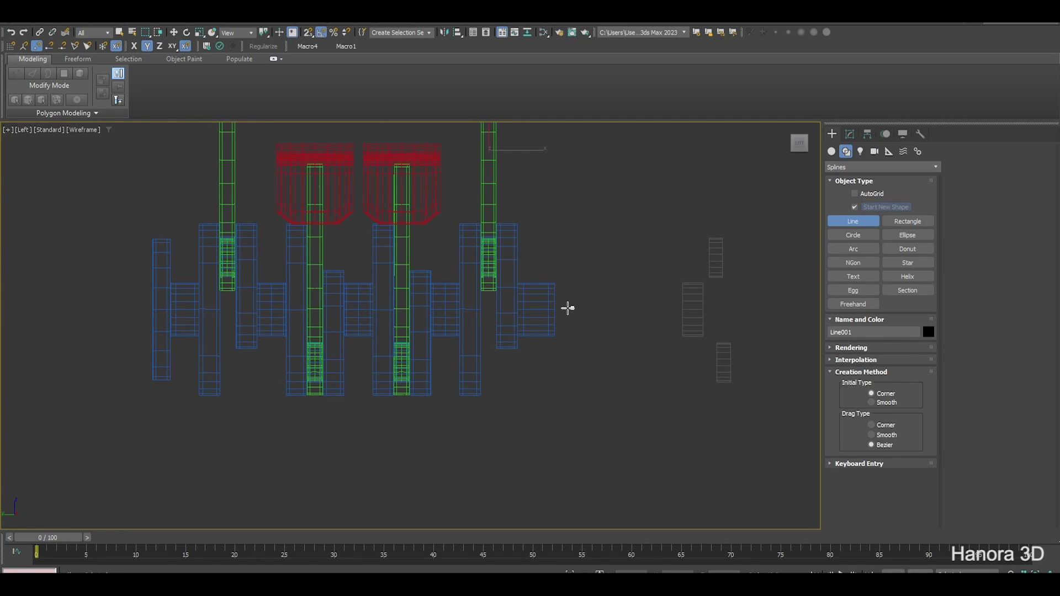
pyautogui.click(94, 309)
pyautogui.rightClick(540, 390)
pyautogui.press('p')
pyautogui.keyDown('alt'); pyautogui.moveTo(436, 381); pyautogui.dragTo(456, 391, button='middle'); pyautogui.keyUp('alt')
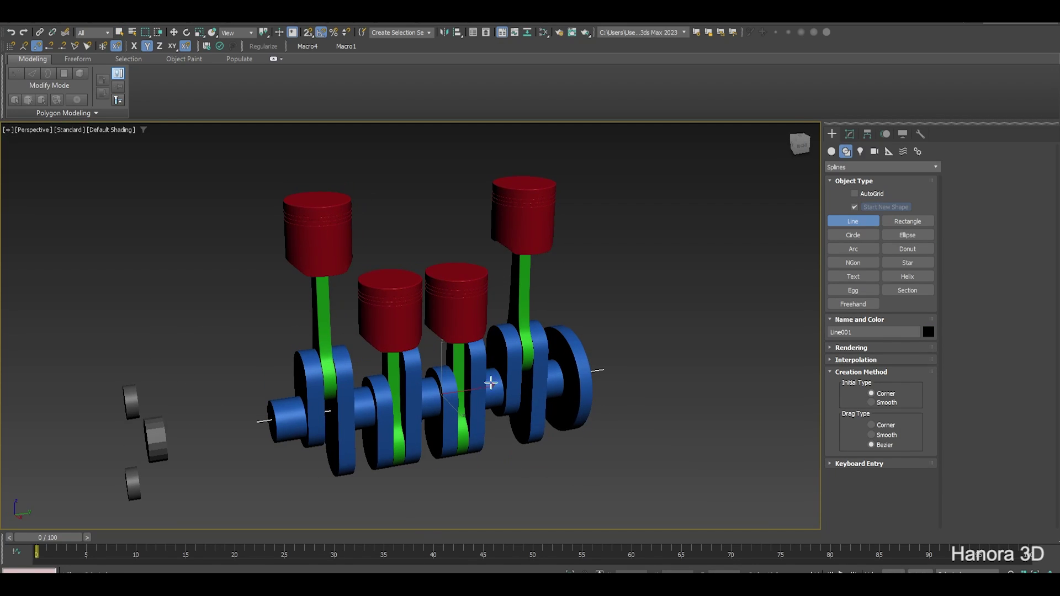
pyautogui.press('w')
pyautogui.scroll(2, 456, 391)
pyautogui.scroll(3, 419, 387)
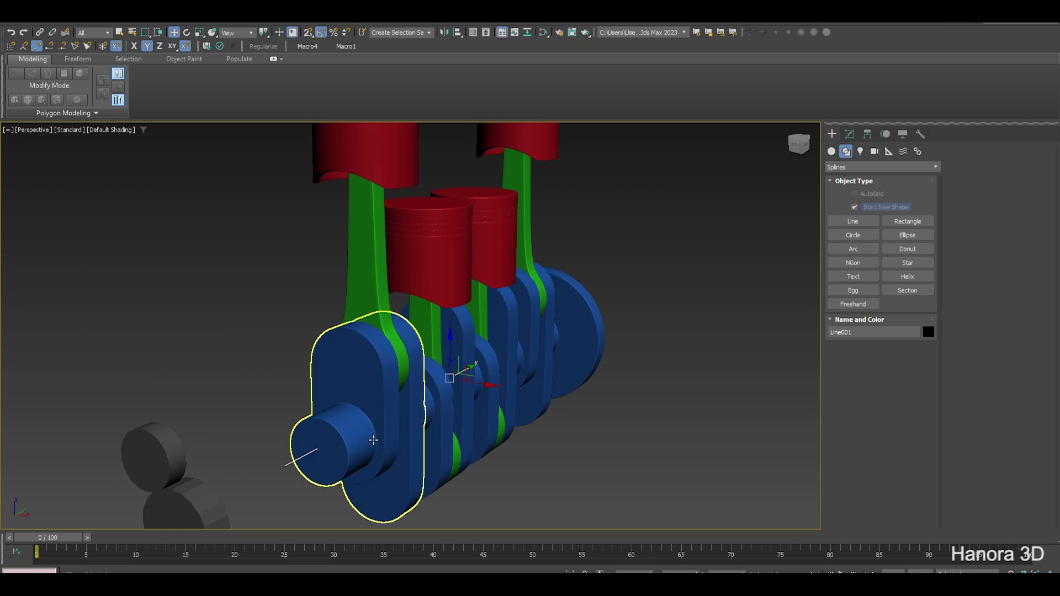
pyautogui.scroll(2, 391, 380)
pyautogui.keyDown('alt'); pyautogui.moveTo(397, 386); pyautogui.dragTo(558, 370, button='middle'); pyautogui.keyUp('alt')
# Isolate the four connecting rods together with the crank axis line
pyautogui.click(303, 235)
pyautogui.keyDown('ctrl'); pyautogui.click(401, 301); pyautogui.keyUp('ctrl')
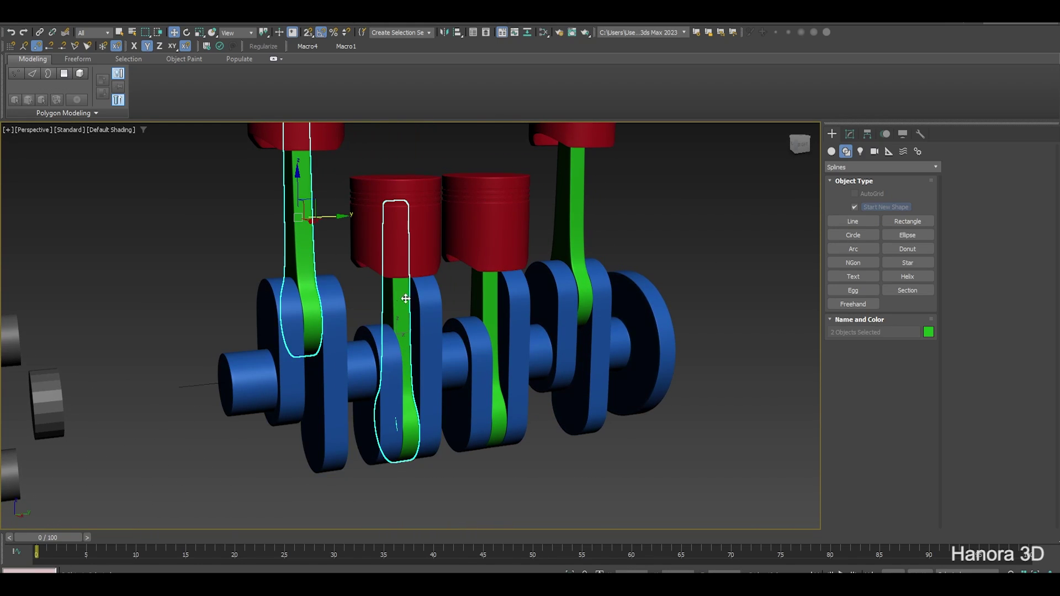
pyautogui.keyDown('ctrl'); pyautogui.click(472, 298); pyautogui.keyUp('ctrl')
pyautogui.keyDown('ctrl'); pyautogui.click(576, 221); pyautogui.keyUp('ctrl')
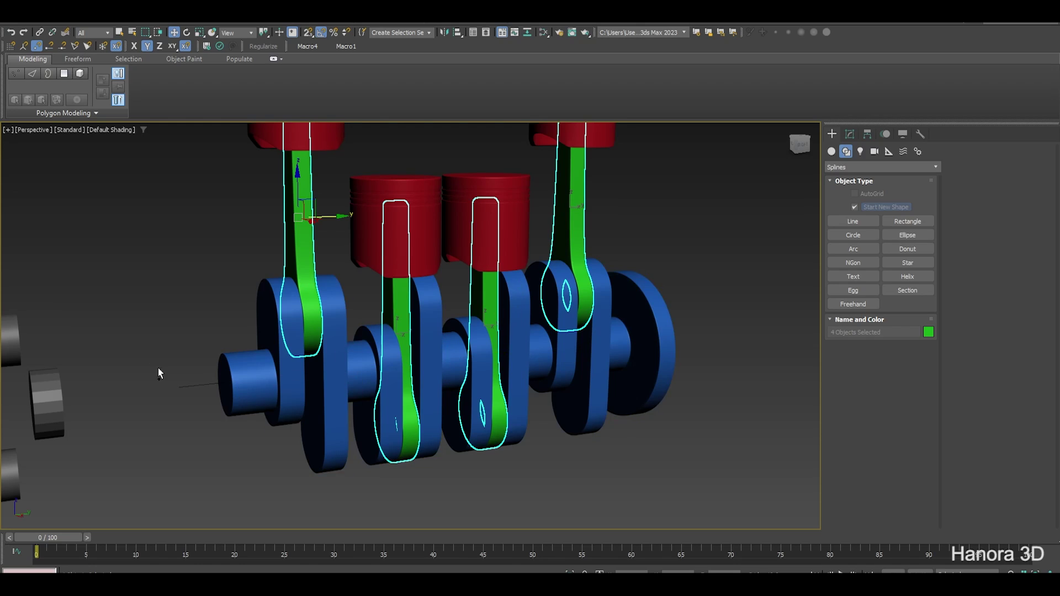
pyautogui.keyDown('ctrl'); pyautogui.click(185, 385); pyautogui.keyUp('ctrl')
pyautogui.hotkey('alt', 'q')
pyautogui.hotkey('alt', 'w')
pyautogui.scroll(-3, 264, 406)
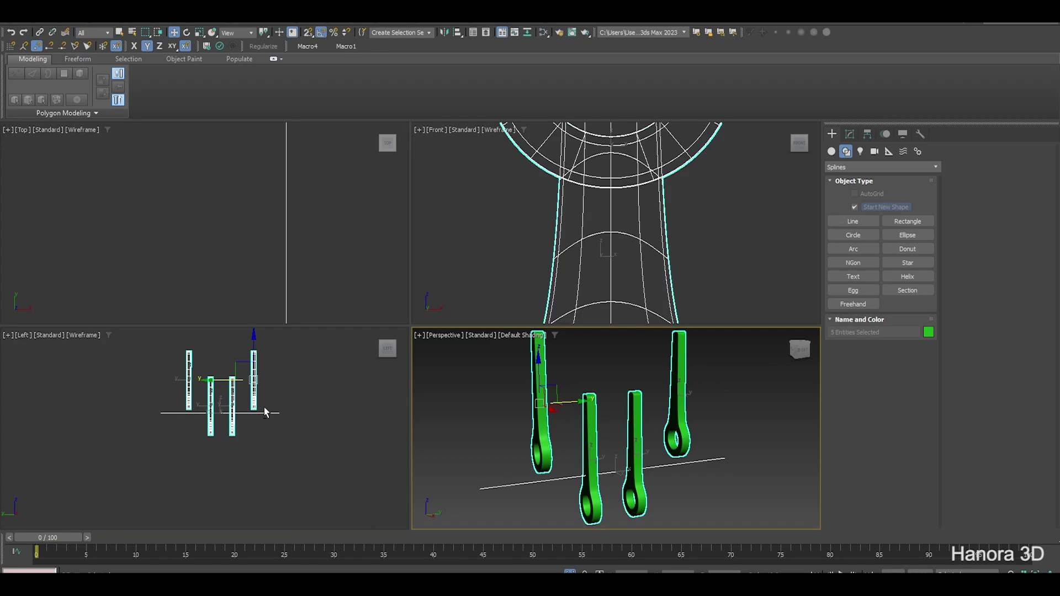
pyautogui.hotkey('alt', 'w')
# Make two copies of the axis line, one up and one down, at the rods' lower eyes
pyautogui.scroll(3, 424, 321)
pyautogui.moveTo(424, 321); pyautogui.dragTo(402, 443, button='middle')
pyautogui.click(234, 340)
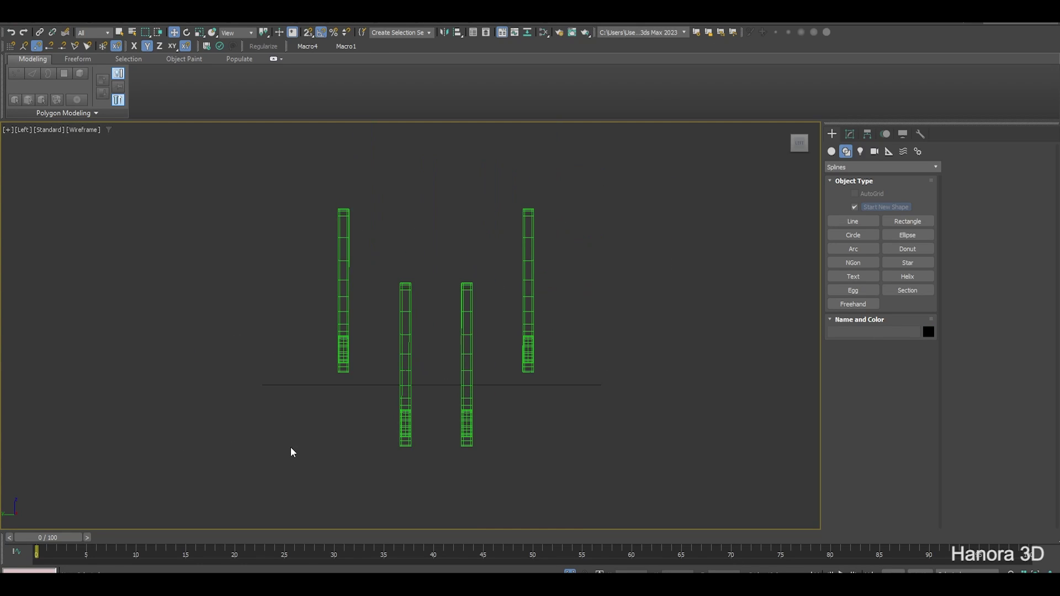
pyautogui.moveTo(248, 331); pyautogui.dragTo(310, 415)
pyautogui.keyDown('shift'); pyautogui.moveTo(430, 346); pyautogui.dragTo(431, 314); pyautogui.keyUp('shift')
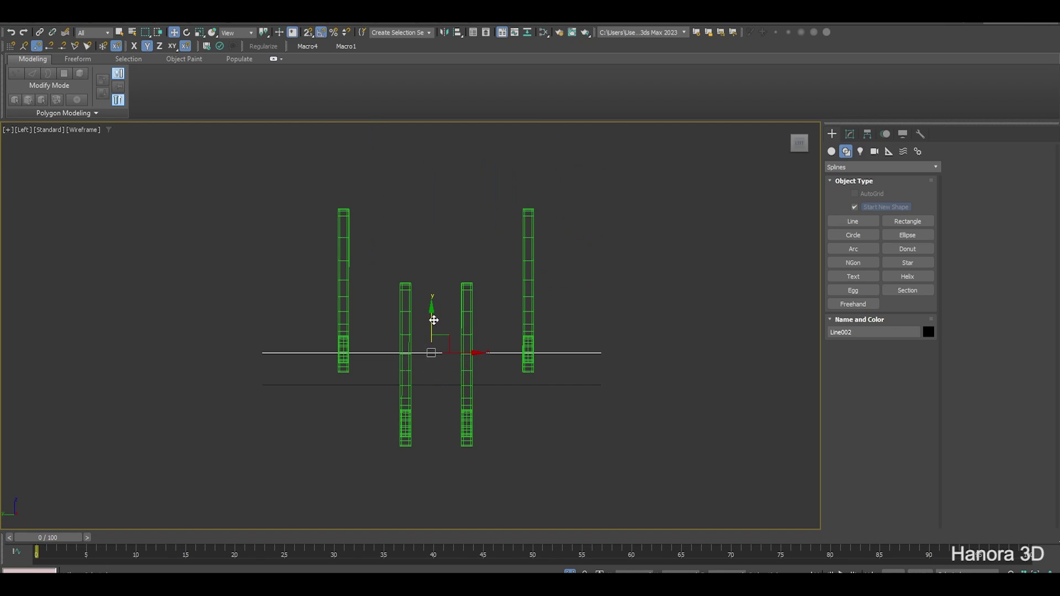
pyautogui.click(532, 351)
pyautogui.keyDown('shift'); pyautogui.moveTo(431, 316); pyautogui.dragTo(441, 390); pyautogui.keyUp('shift')
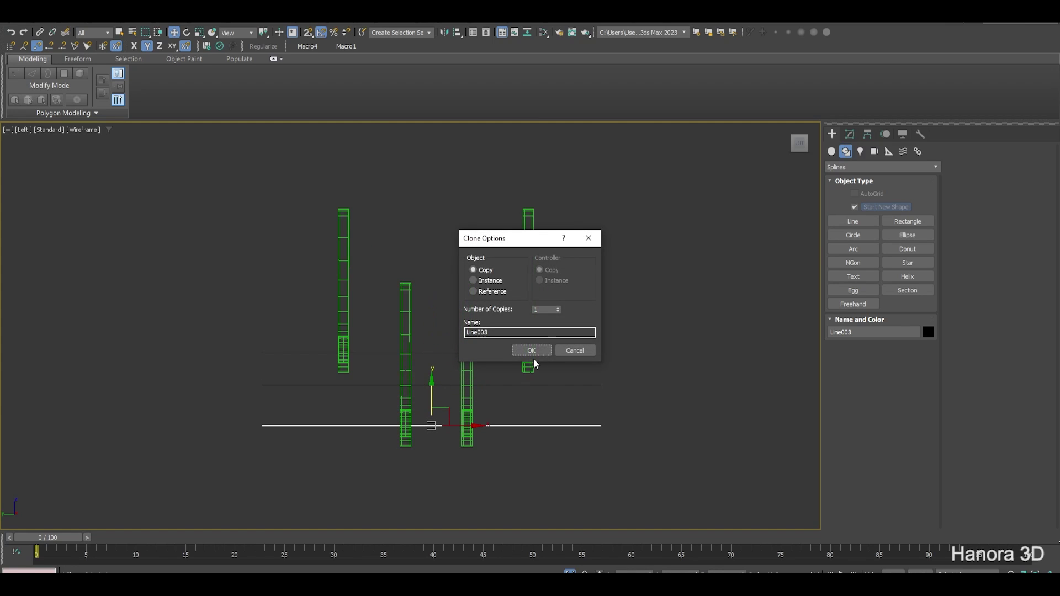
pyautogui.click(533, 351)
# Return to a full-size perspective view and orbit to a front view of the engine
pyautogui.hotkey('alt', 'w')
pyautogui.scroll(-3, 611, 264)
pyautogui.hotkey('alt', 'w')
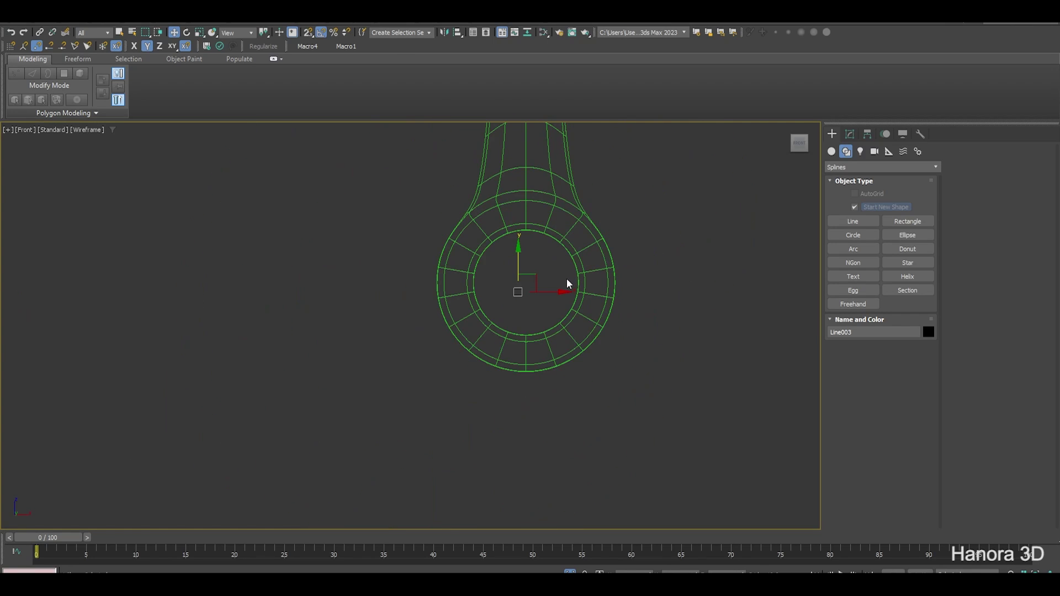
pyautogui.scroll(-3, 568, 284)
pyautogui.hotkey('alt', 'w')
pyautogui.hotkey('alt', 'w')
pyautogui.moveTo(456, 409)
pyautogui.keyDown('alt'); pyautogui.mouseDown(button='middle')
pyautogui.moveTo(481, 414)
pyautogui.moveTo(511, 367)
pyautogui.moveTo(504, 410)
pyautogui.mouseUp(button='middle'); pyautogui.keyUp('alt')
pyautogui.scroll(-5, 504, 410)
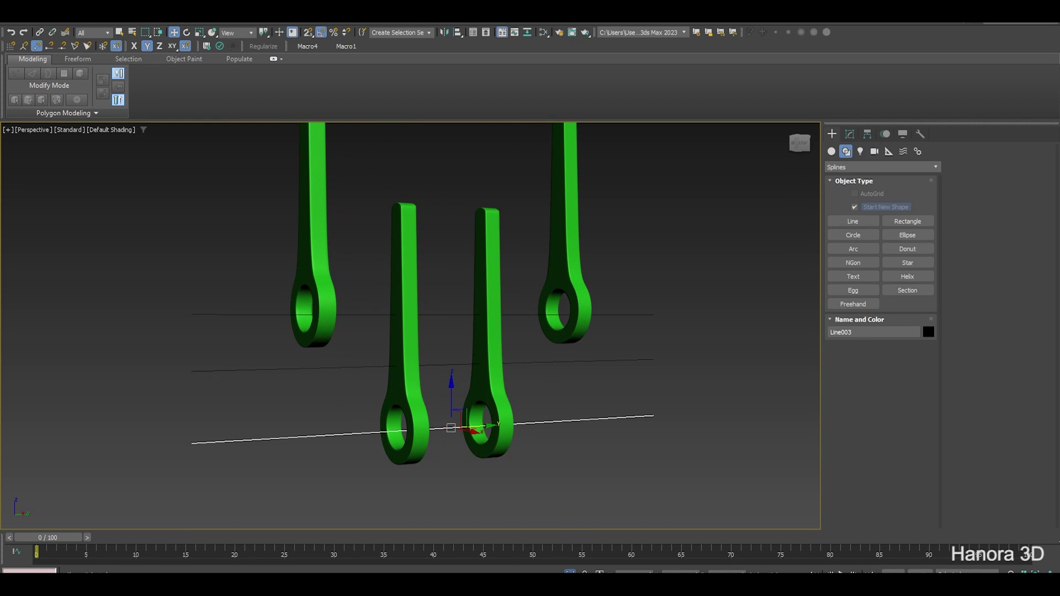
pyautogui.keyDown('alt'); pyautogui.moveTo(535, 291); pyautogui.dragTo(504, 309, button='middle'); pyautogui.keyUp('alt')
# Click through the four pistons, the front crank piece and the axis line to identify them
pyautogui.scroll(2, 466, 293)
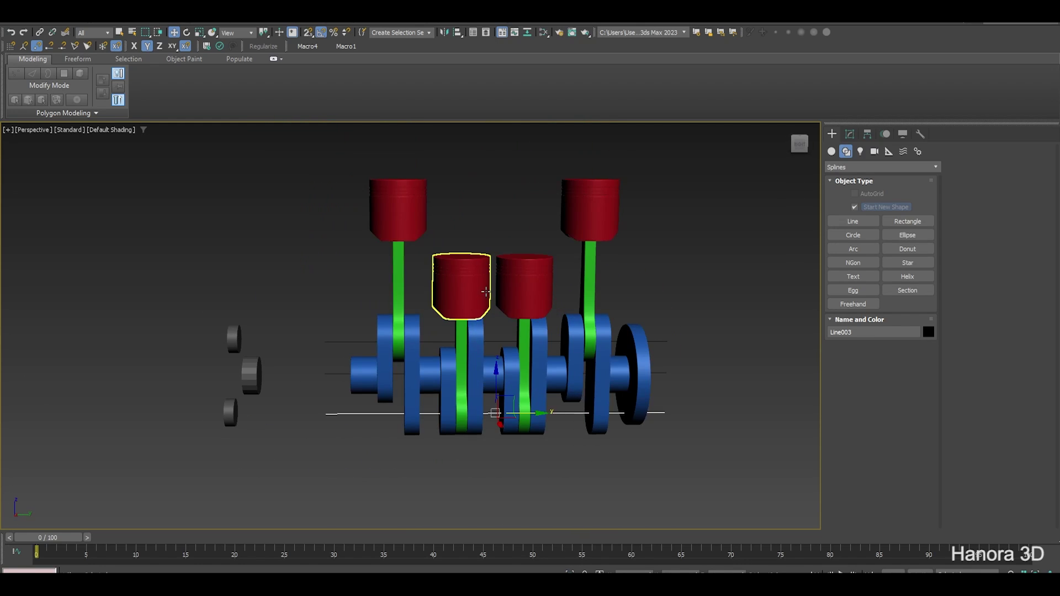
pyautogui.scroll(2, 466, 301)
pyautogui.click(466, 305)
pyautogui.click(392, 246)
pyautogui.click(527, 323)
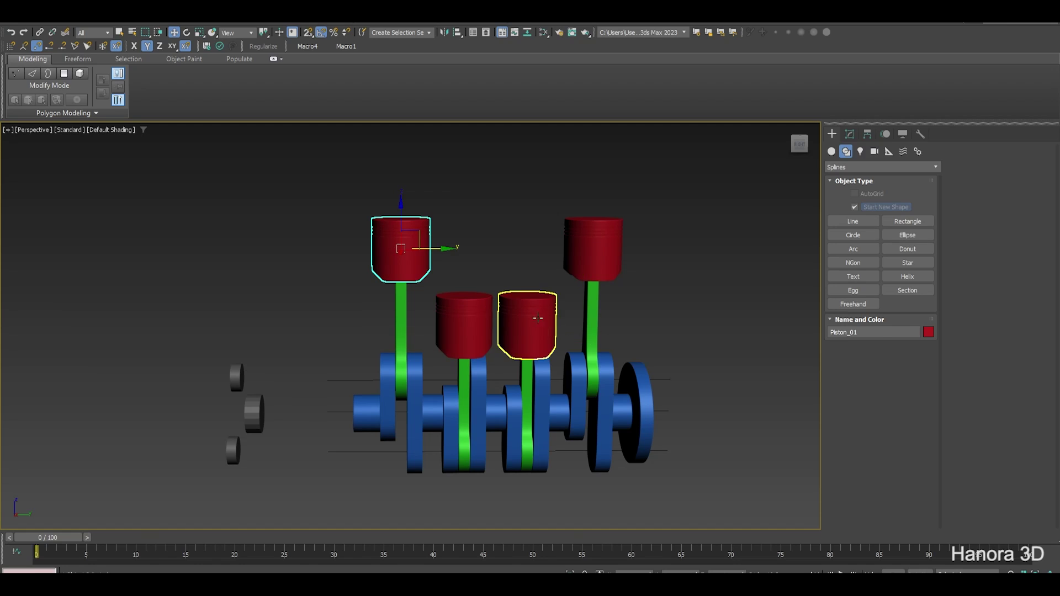
pyautogui.click(596, 251)
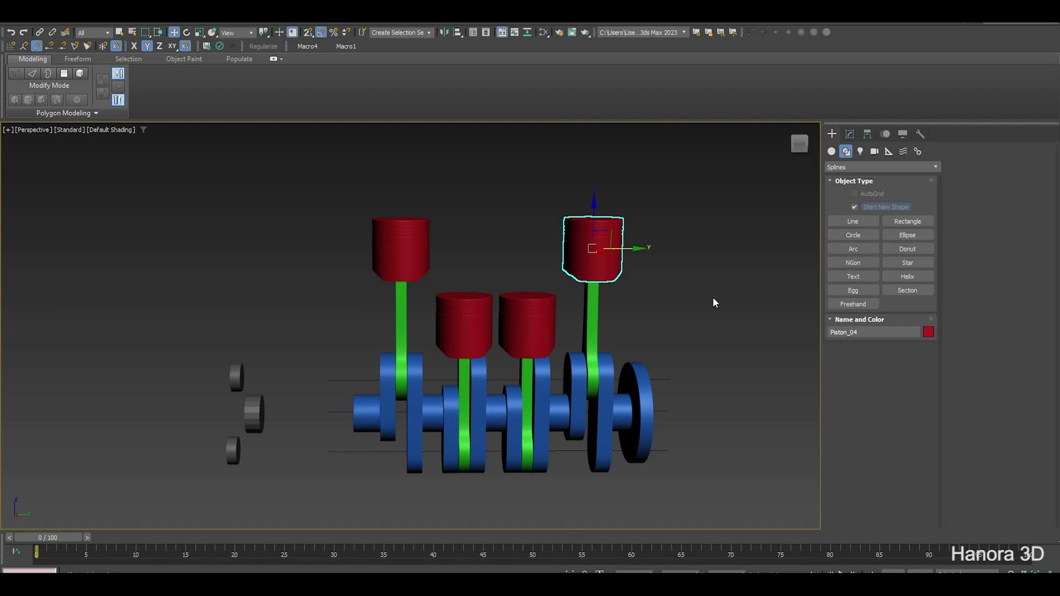
pyautogui.keyDown('alt'); pyautogui.moveTo(525, 381); pyautogui.dragTo(497, 391, button='middle'); pyautogui.keyUp('alt')
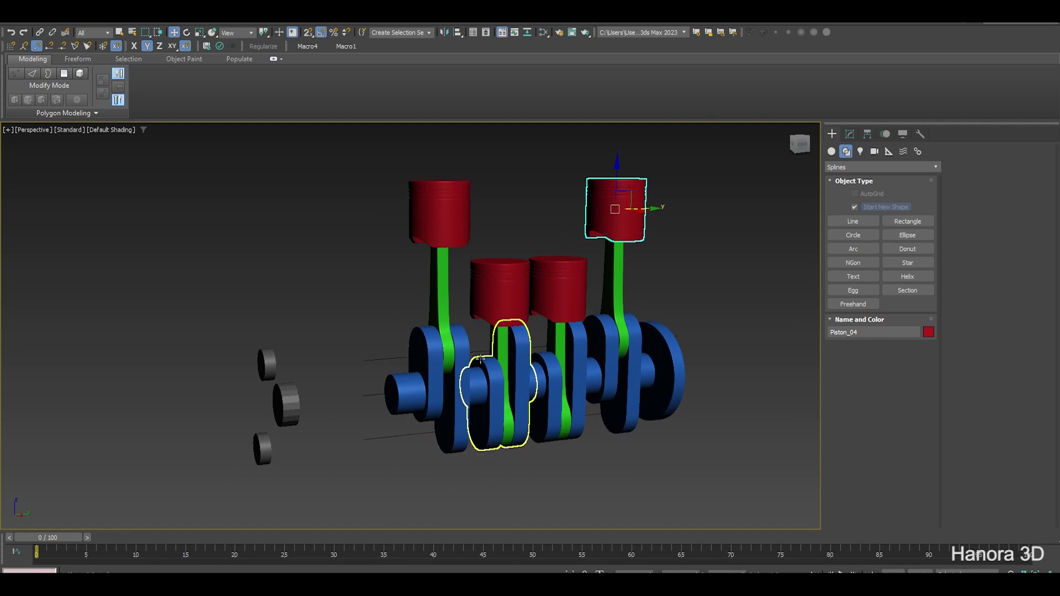
pyautogui.scroll(4, 414, 403)
pyautogui.click(414, 403)
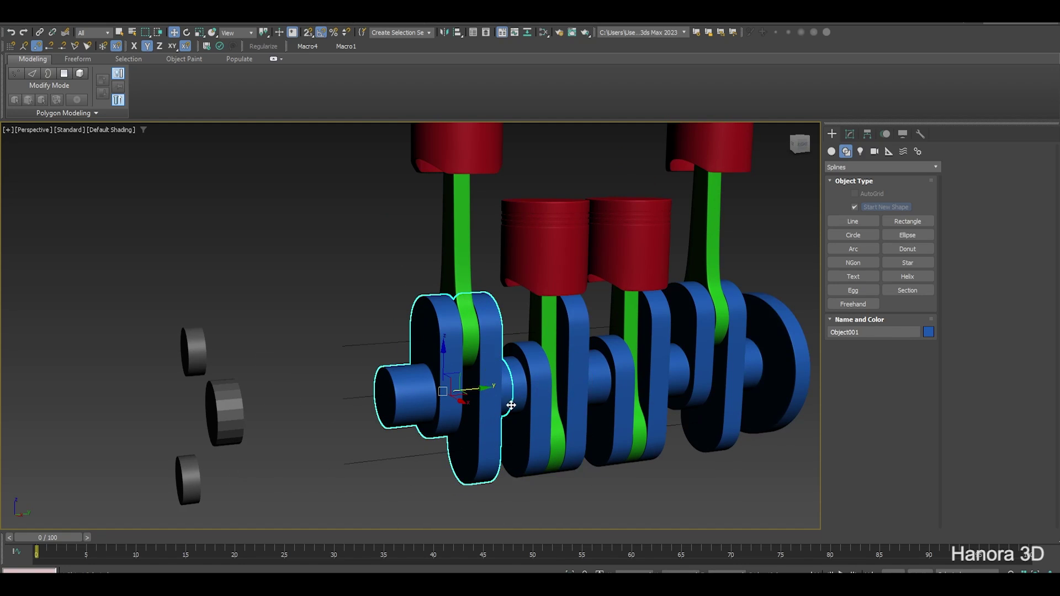
pyautogui.moveTo(511, 405); pyautogui.dragTo(442, 387, button='middle')
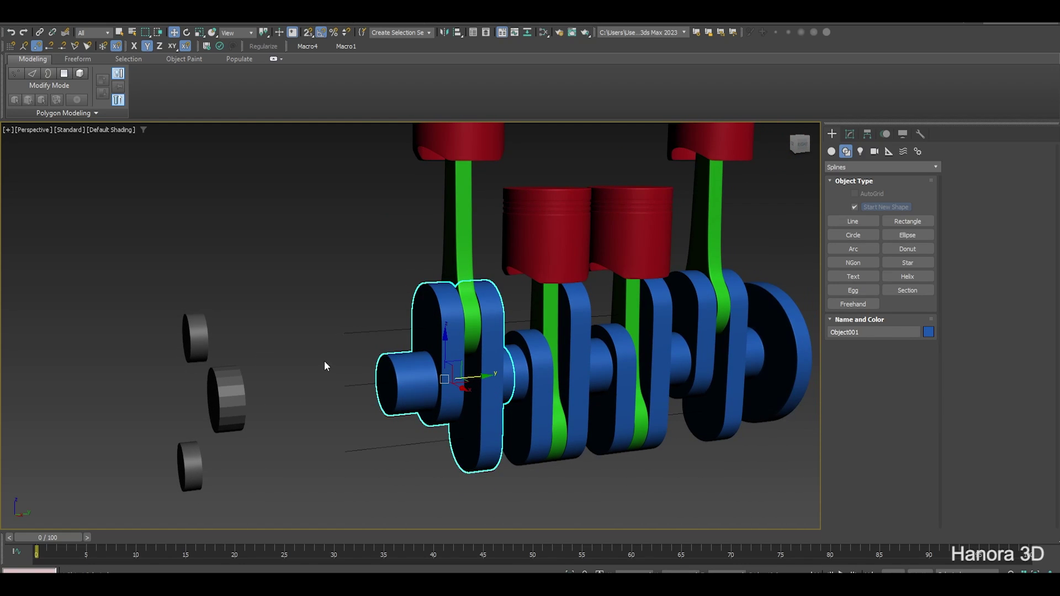
pyautogui.click(345, 388)
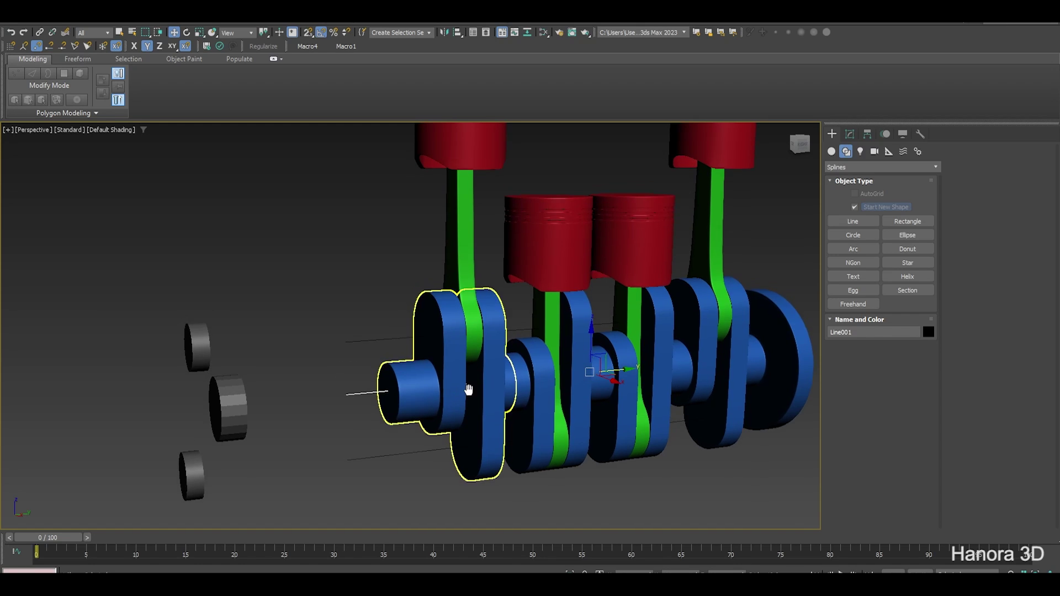
pyautogui.moveTo(474, 399); pyautogui.dragTo(458, 392, button='middle')
# Select the left and right outer connecting rods plus the small cylinder
pyautogui.click(455, 265)
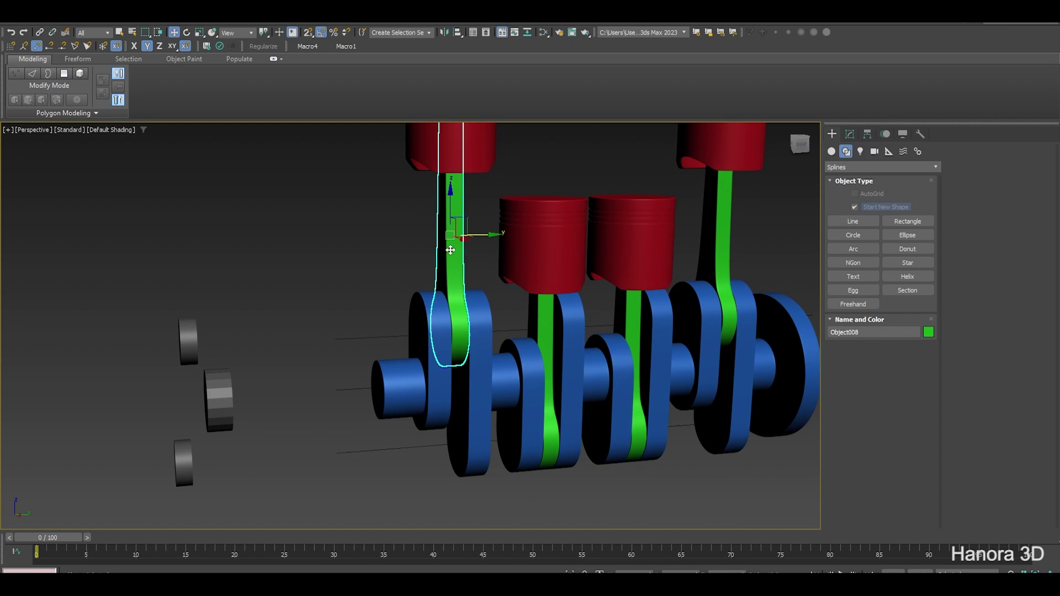
pyautogui.click(723, 246)
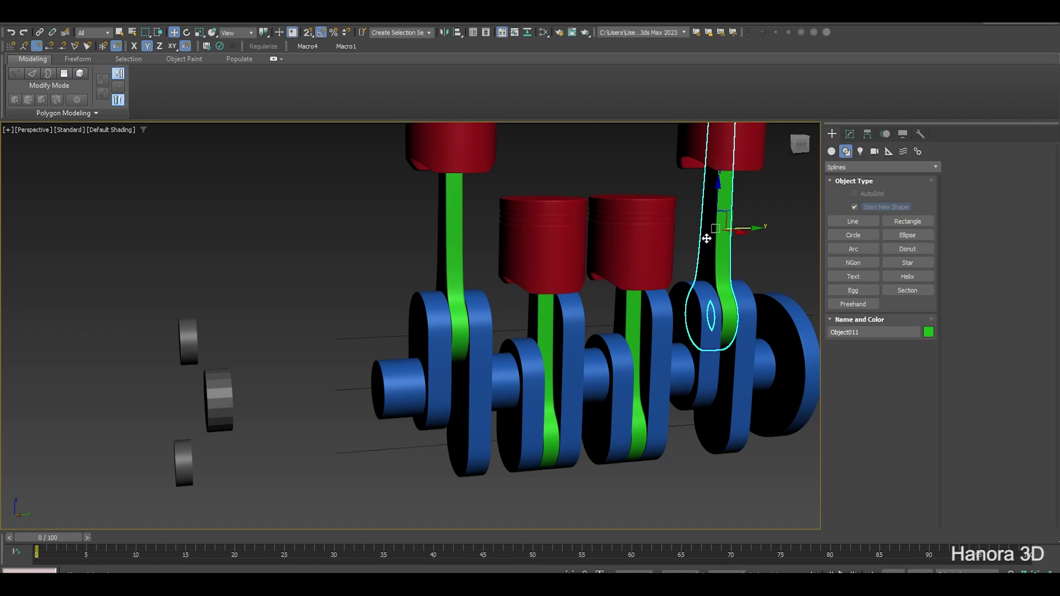
pyautogui.click(342, 335)
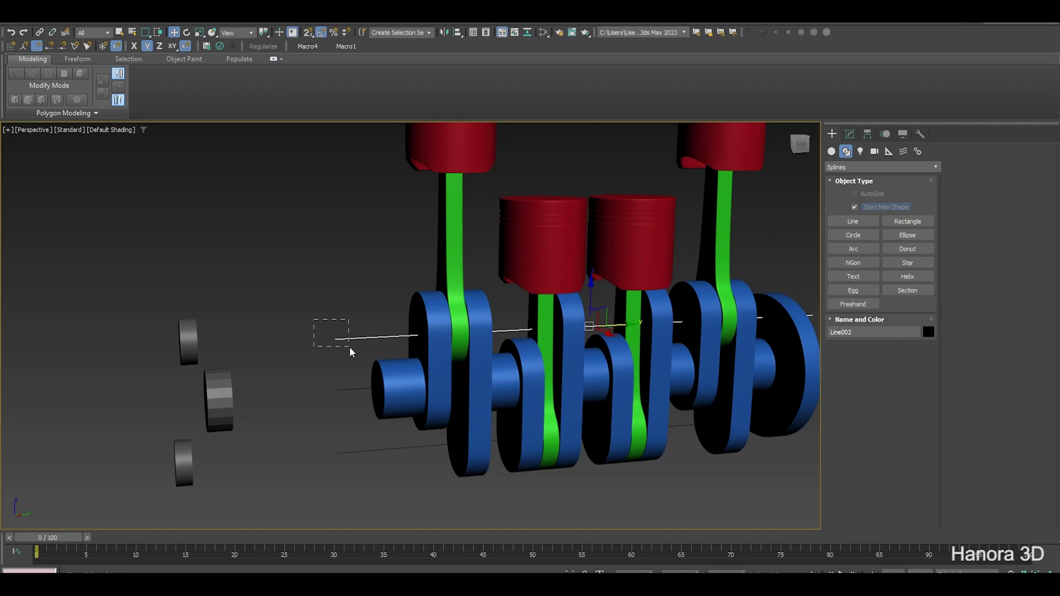
pyautogui.moveTo(412, 409); pyautogui.dragTo(402, 367, button='middle')
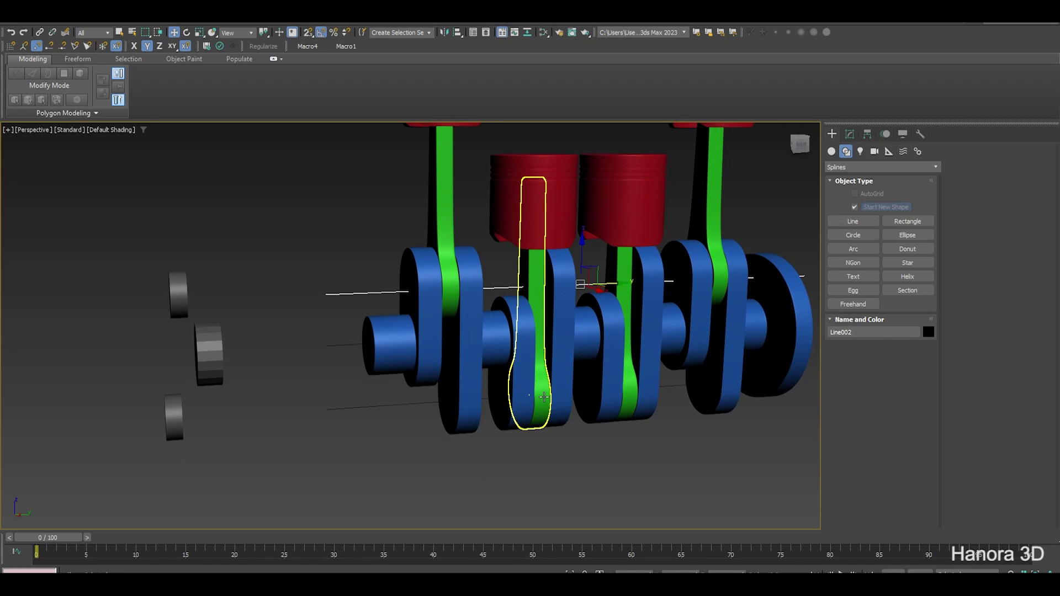
pyautogui.click(541, 398)
pyautogui.click(620, 410)
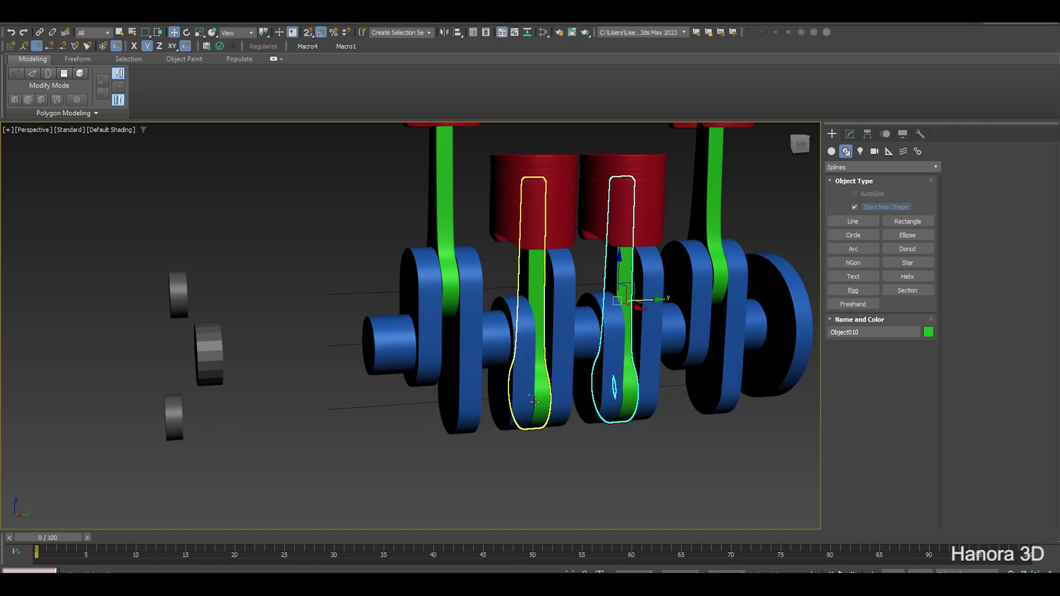
pyautogui.moveTo(312, 399); pyautogui.dragTo(338, 437)
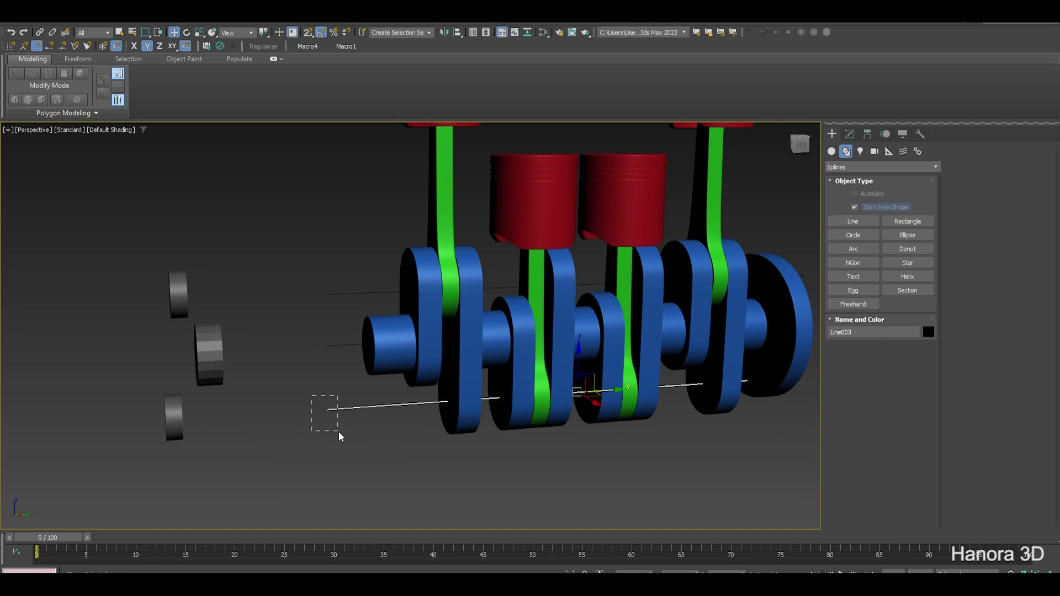
pyautogui.moveTo(363, 417)
pyautogui.keyDown('alt'); pyautogui.mouseDown(button='middle')
pyautogui.moveTo(407, 409)
pyautogui.moveTo(411, 377)
pyautogui.moveTo(397, 411)
pyautogui.mouseUp(button='middle'); pyautogui.keyUp('alt')
pyautogui.click(406, 309)
pyautogui.keyDown('ctrl'); pyautogui.click(689, 287); pyautogui.keyUp('ctrl')
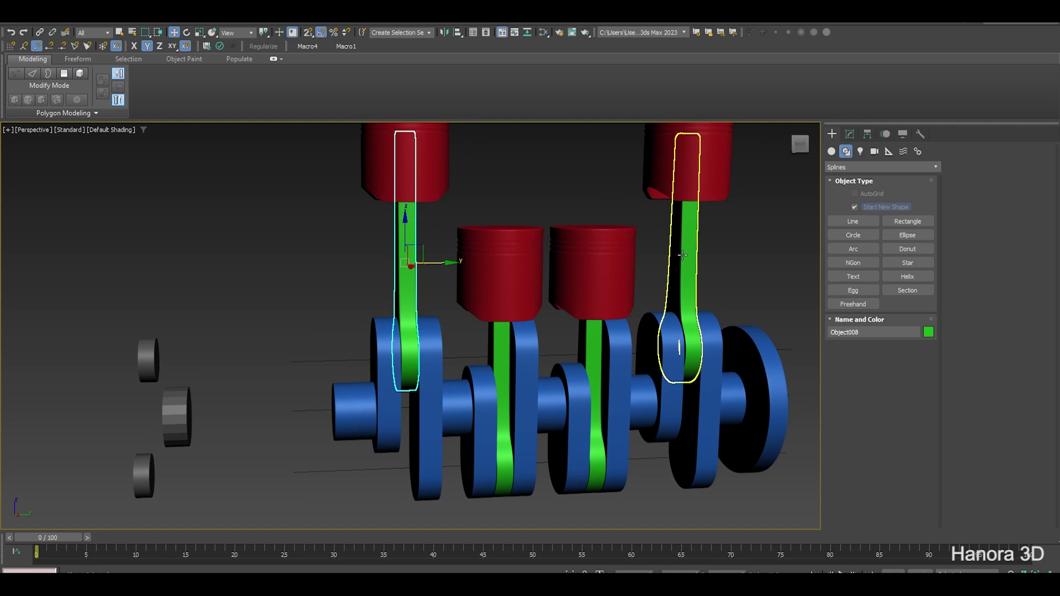
pyautogui.moveTo(120, 324); pyautogui.dragTo(165, 360)
# Isolate the outer rods and small cylinder, then select just the two rods
pyautogui.hotkey('alt', 'q')
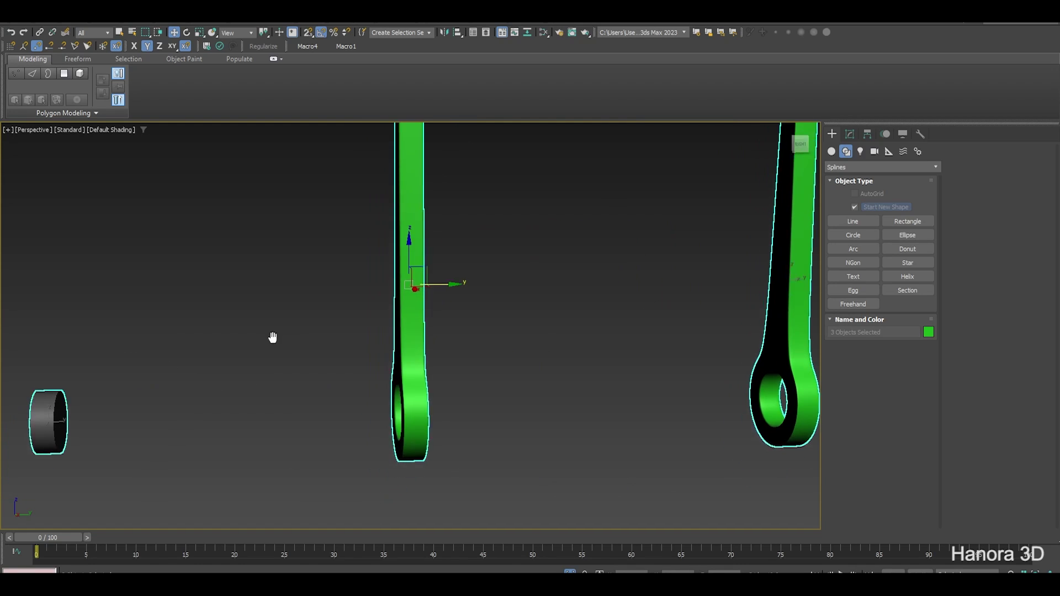
pyautogui.moveTo(204, 280); pyautogui.dragTo(138, 363)
pyautogui.keyDown('alt'); pyautogui.moveTo(237, 399); pyautogui.dragTo(223, 414, button='middle'); pyautogui.keyUp('alt')
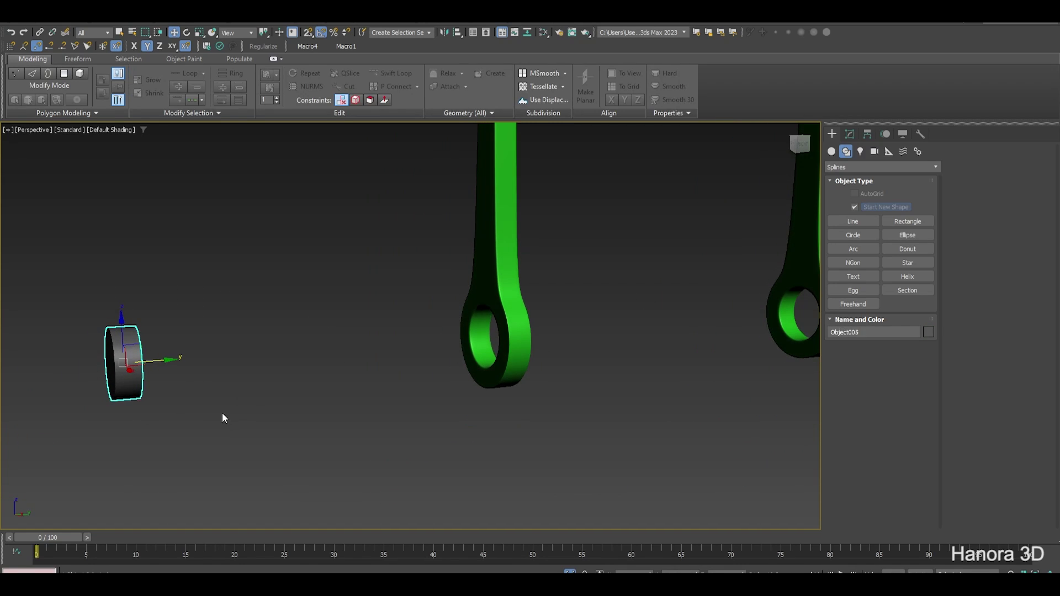
pyautogui.moveTo(160, 360)
pyautogui.mouseDown()
pyautogui.moveTo(542, 356)
pyautogui.moveTo(525, 355)
pyautogui.moveTo(850, 334)
pyautogui.moveTo(166, 383)
pyautogui.mouseUp()
pyautogui.scroll(-1, 271, 370)
pyautogui.scroll(-3, 273, 364)
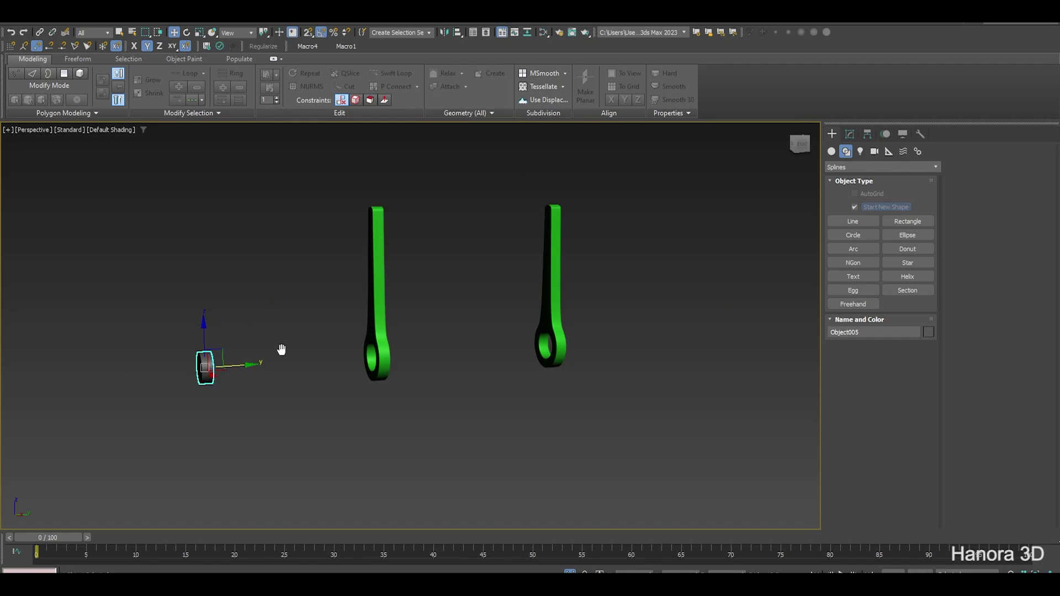
pyautogui.moveTo(267, 191); pyautogui.dragTo(621, 289)
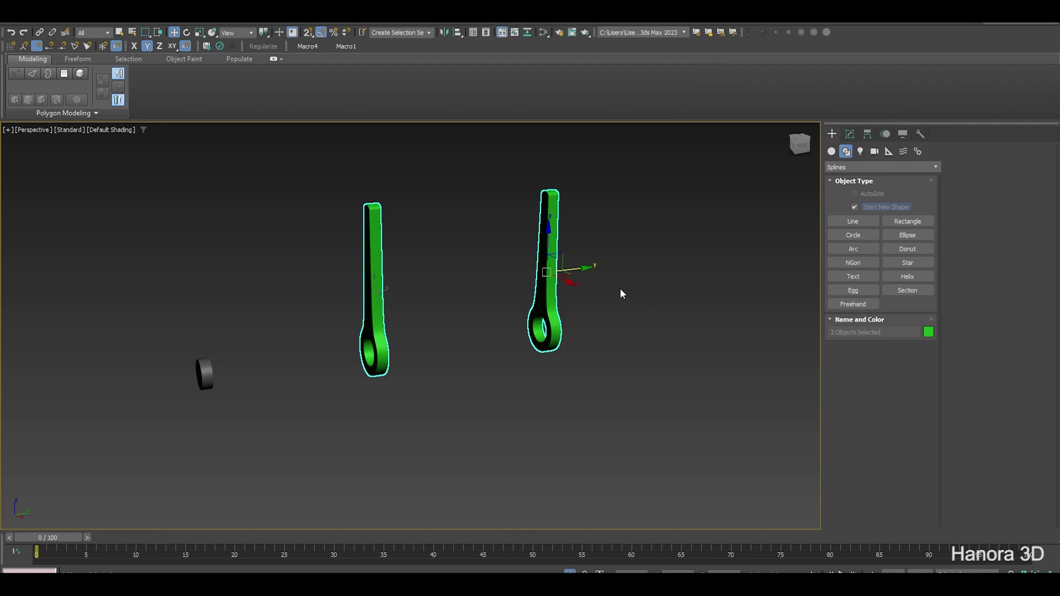
# Align the two rods' pivots to the small cylinder's Z position using Affect Pivot Only
pyautogui.click(869, 134)
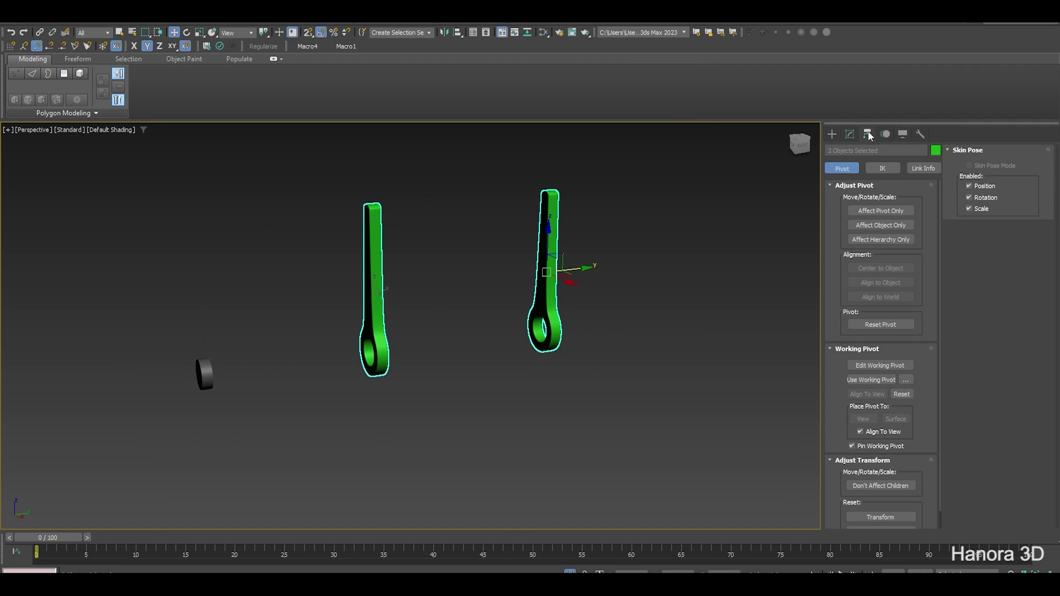
pyautogui.click(903, 212)
pyautogui.click(458, 33)
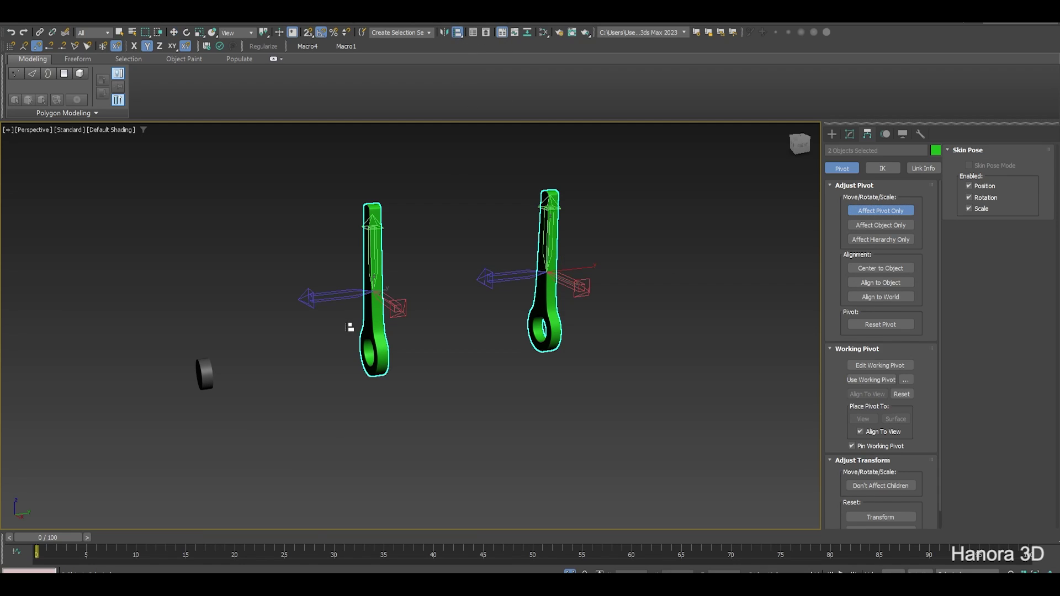
pyautogui.moveTo(351, 327); pyautogui.dragTo(429, 307, button='middle')
pyautogui.scroll(5, 320, 348)
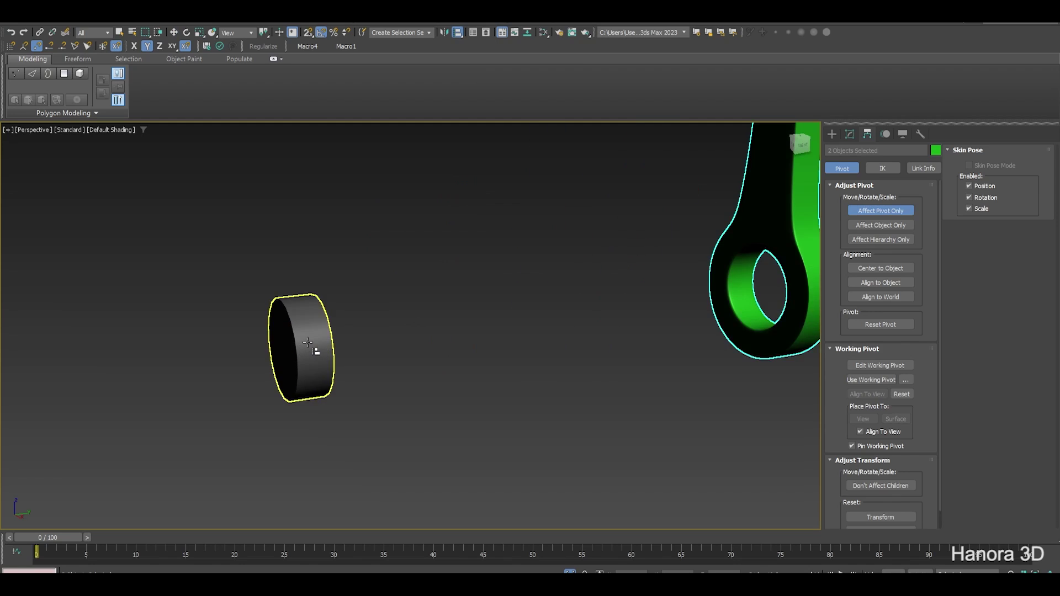
pyautogui.click(314, 353)
pyautogui.moveTo(597, 250); pyautogui.dragTo(515, 288)
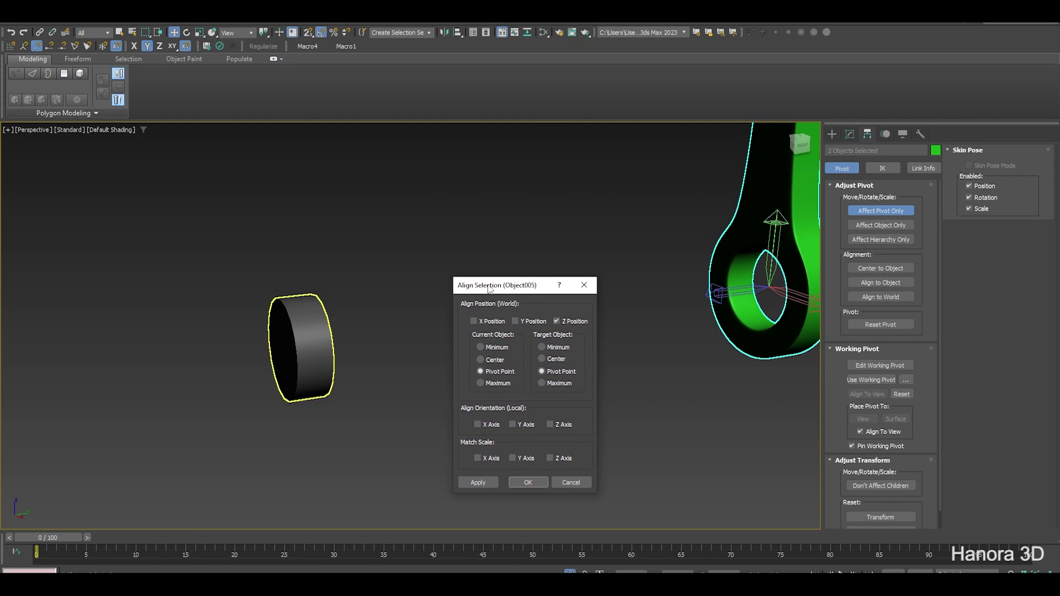
pyautogui.moveTo(494, 287); pyautogui.dragTo(493, 255)
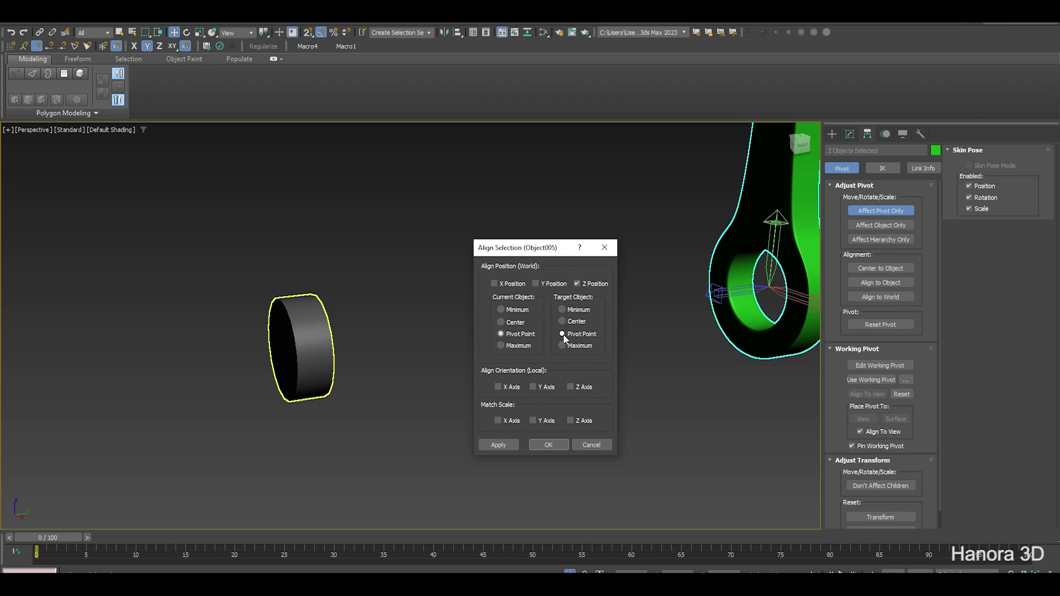
pyautogui.moveTo(540, 253); pyautogui.dragTo(488, 239)
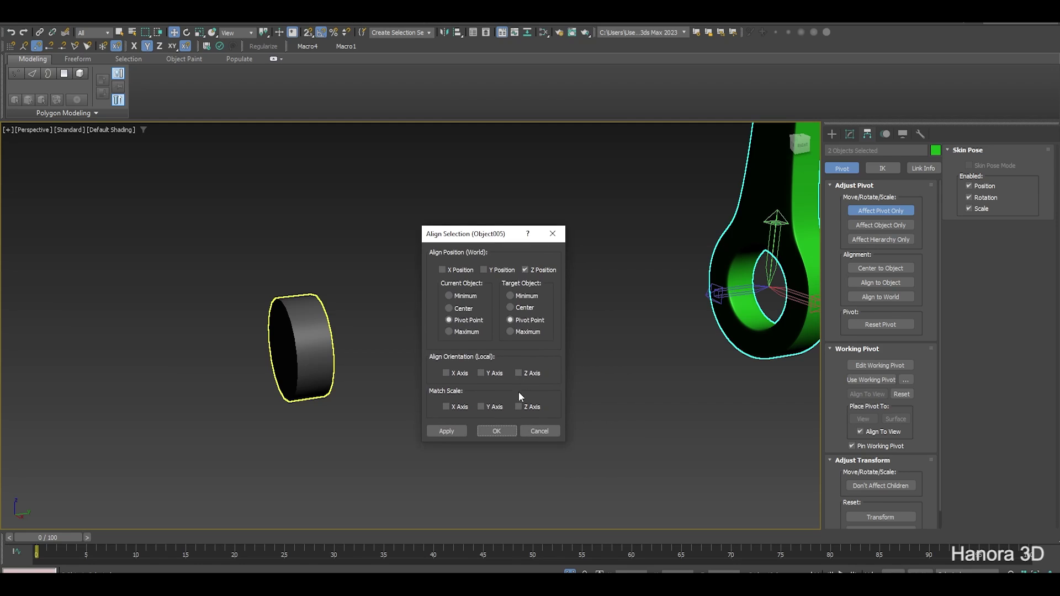
pyautogui.click(496, 432)
pyautogui.press('z')
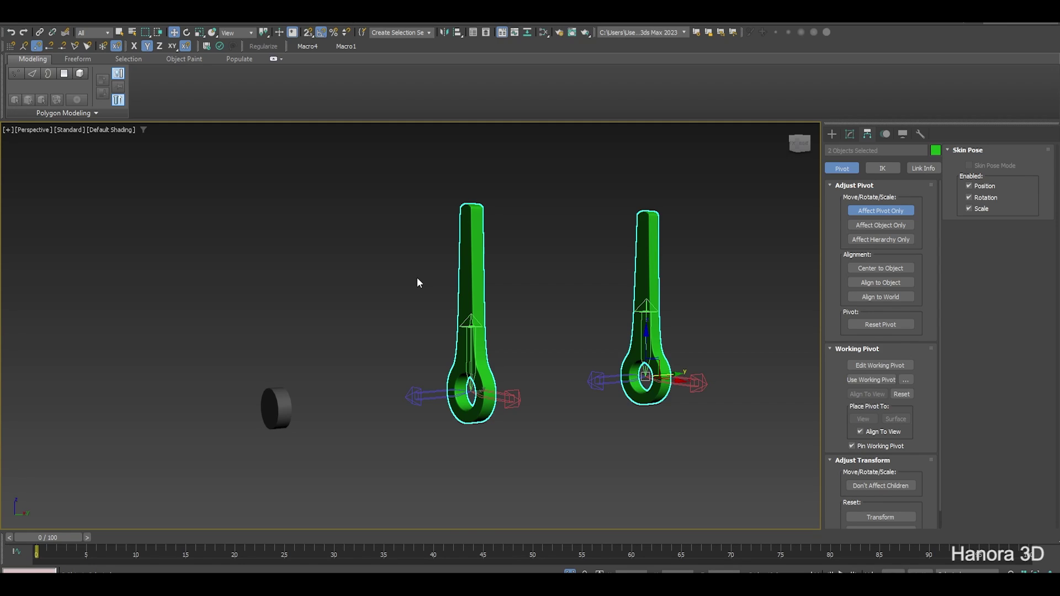
pyautogui.click(291, 399)
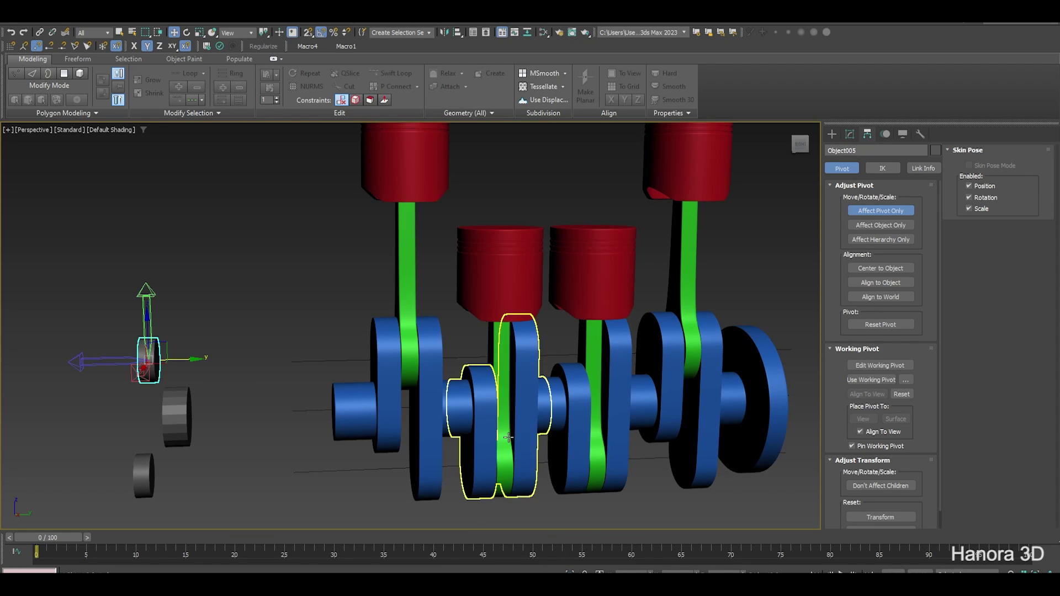
# Isolate the two middle rods with the second small cylinder, then select only the rods
pyautogui.click(504, 413)
pyautogui.keyDown('ctrl'); pyautogui.click(592, 418); pyautogui.keyUp('ctrl')
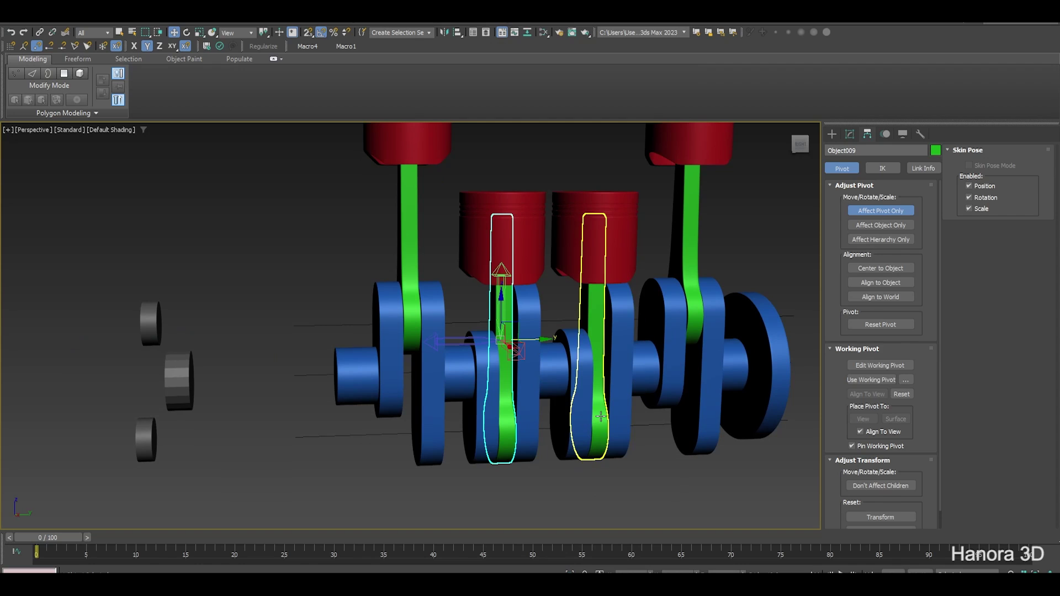
pyautogui.moveTo(356, 442); pyautogui.dragTo(278, 410, button='middle')
pyautogui.keyDown('ctrl'); pyautogui.moveTo(160, 434); pyautogui.dragTo(161, 435); pyautogui.keyUp('ctrl')
pyautogui.hotkey('alt', 'q')
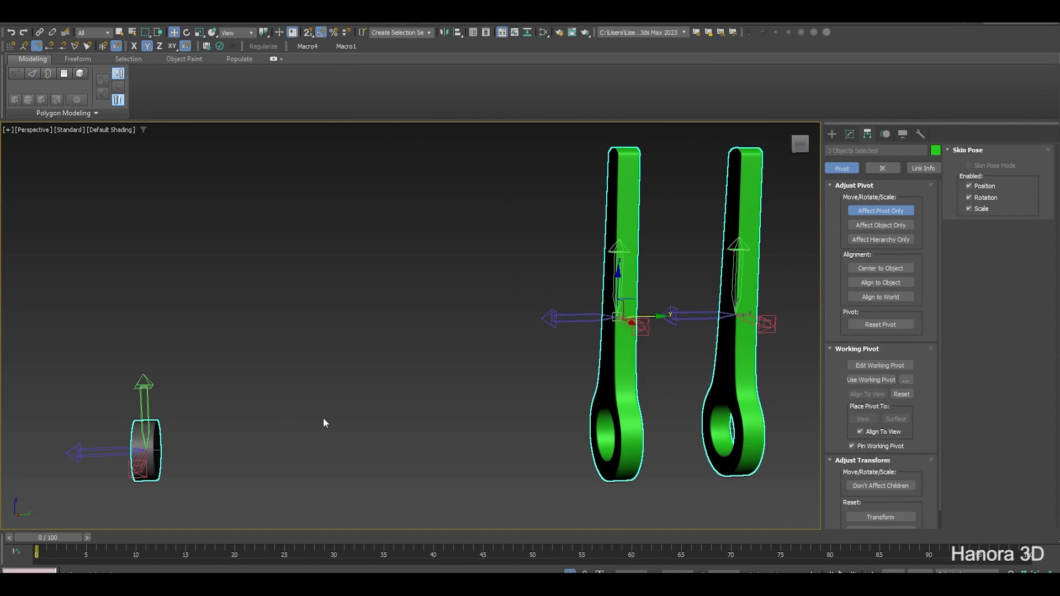
pyautogui.moveTo(324, 426)
pyautogui.keyDown('alt'); pyautogui.mouseDown(button='middle')
pyautogui.moveTo(390, 407)
pyautogui.moveTo(372, 355)
pyautogui.mouseUp(button='middle'); pyautogui.keyUp('alt')
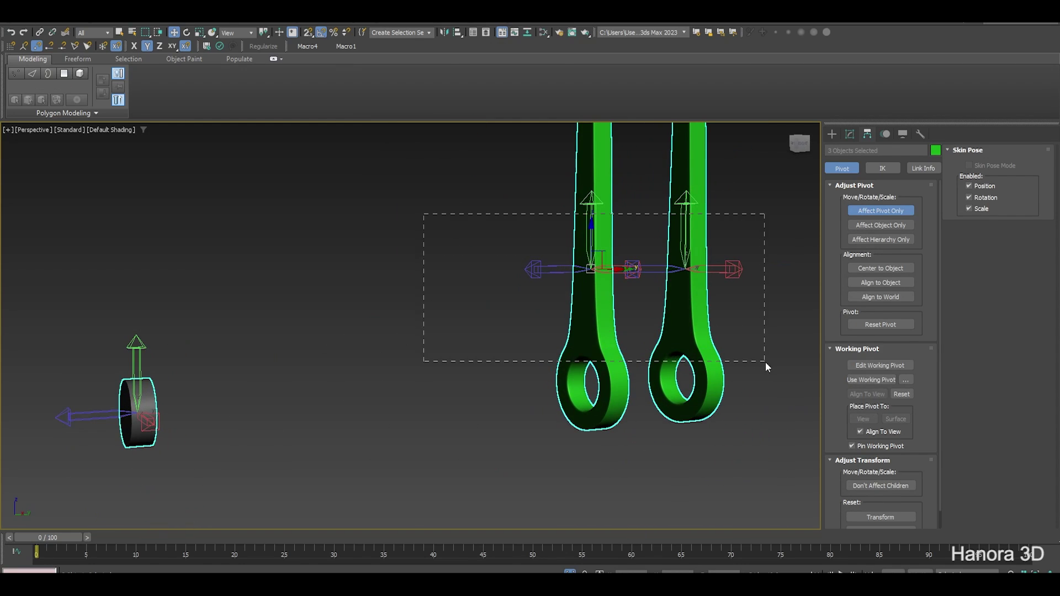
pyautogui.moveTo(416, 221); pyautogui.dragTo(765, 363)
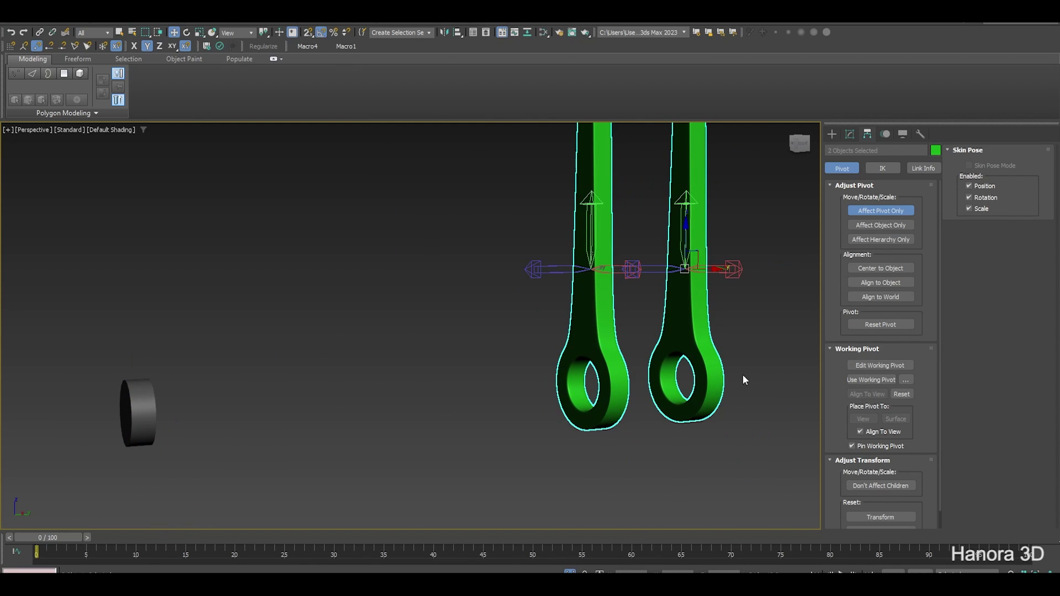
# Align the middle rods' pivots to the cylinder's Z position only, Pivot Point to Pivot Point
pyautogui.click(458, 33)
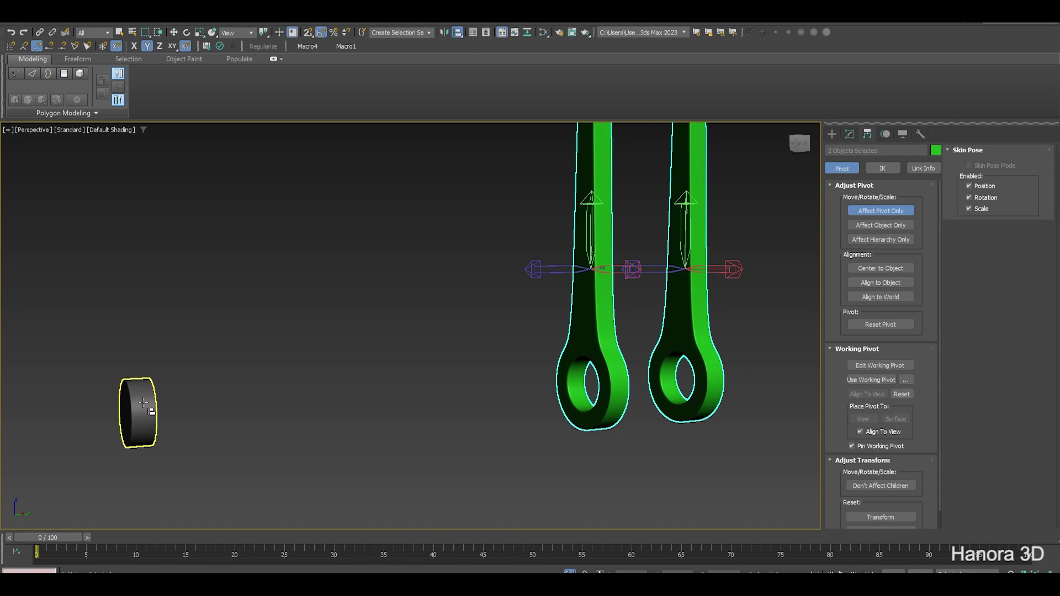
pyautogui.click(144, 404)
pyautogui.moveTo(474, 239); pyautogui.dragTo(336, 148)
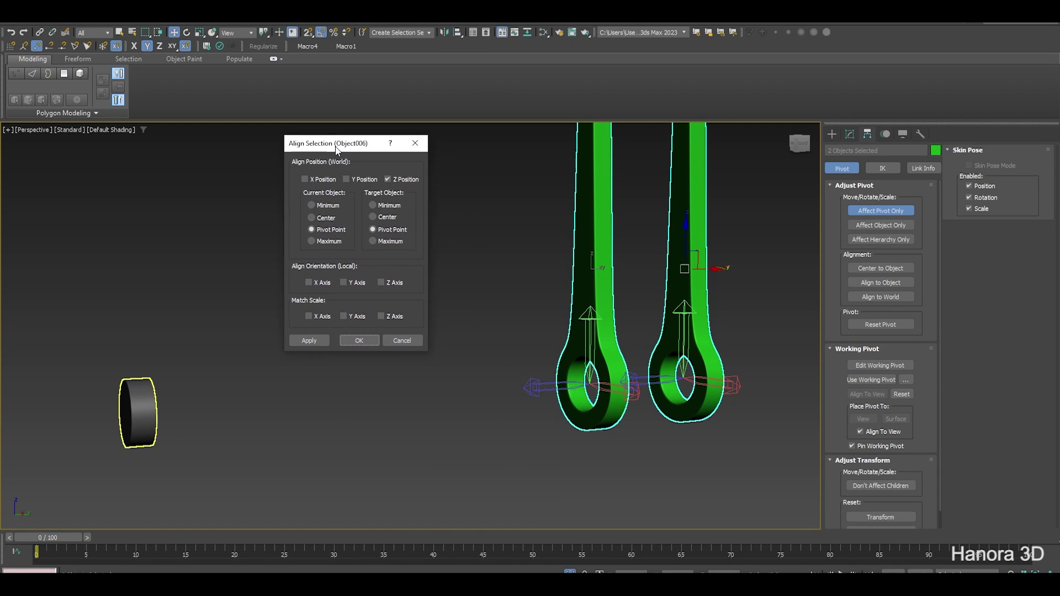
pyautogui.click(350, 178)
pyautogui.moveTo(341, 150); pyautogui.dragTo(389, 145)
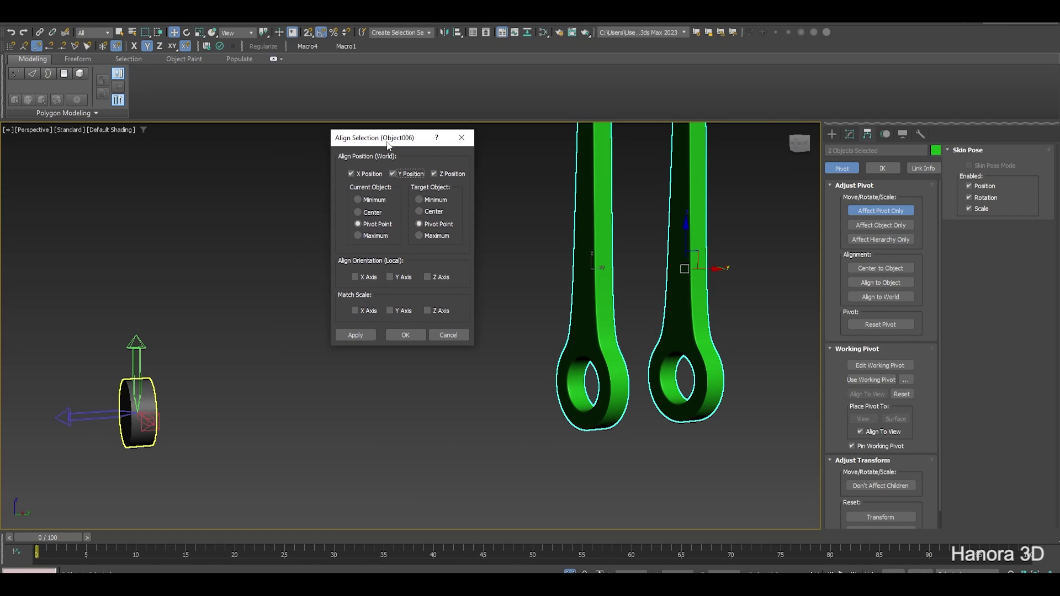
pyautogui.click(354, 173)
pyautogui.click(351, 173)
pyautogui.click(393, 174)
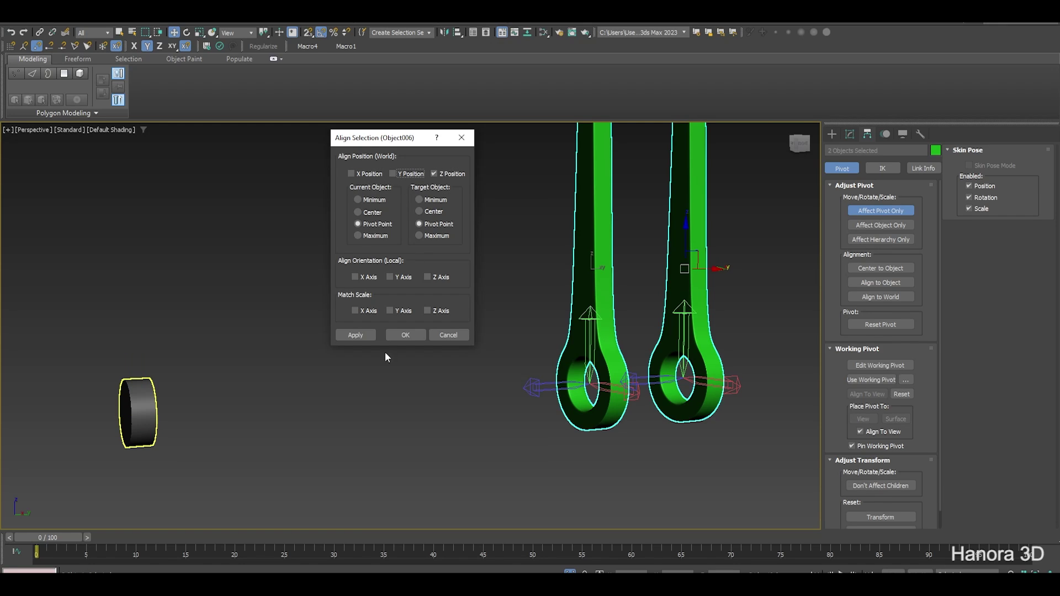
pyautogui.click(406, 336)
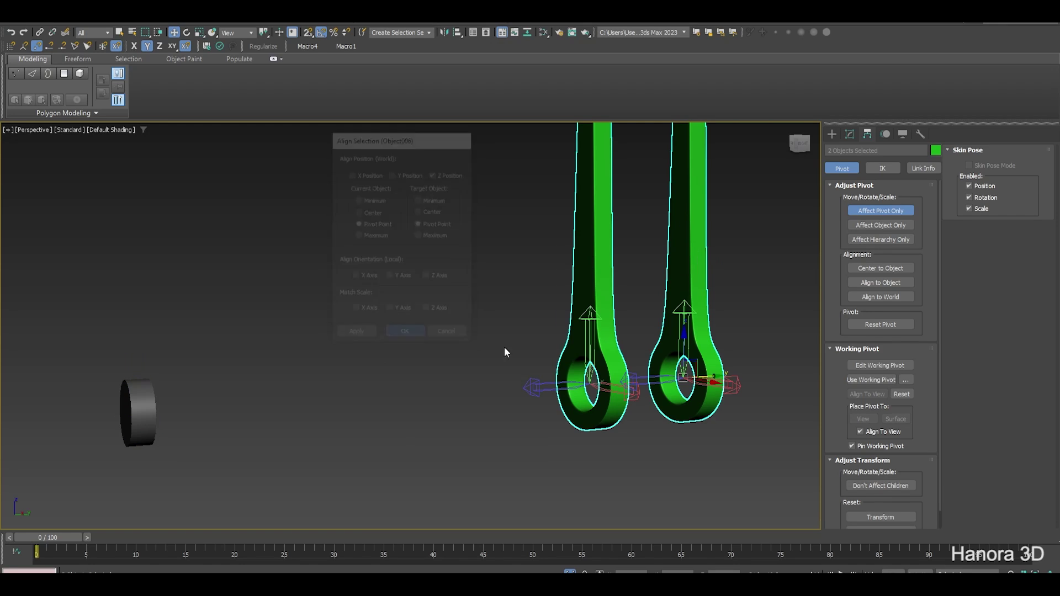
pyautogui.click(849, 133)
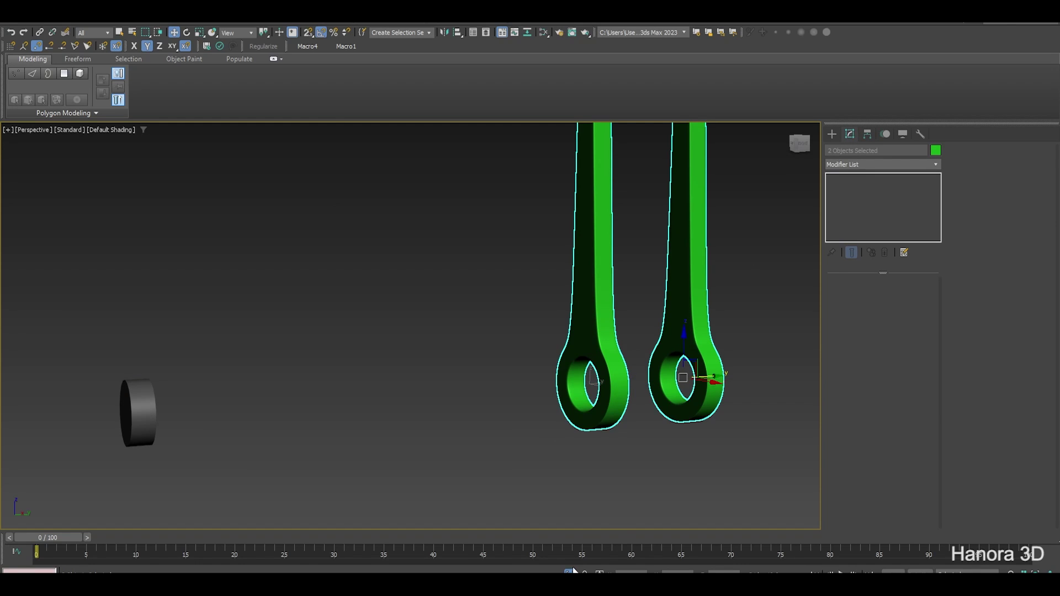
pyautogui.scroll(-5, 544, 445)
# Isolate the four crankshaft pieces with the grey cylinder, leaving only the crank pieces selected
pyautogui.keyDown('alt'); pyautogui.moveTo(545, 445); pyautogui.dragTo(472, 342, button='middle'); pyautogui.keyUp('alt')
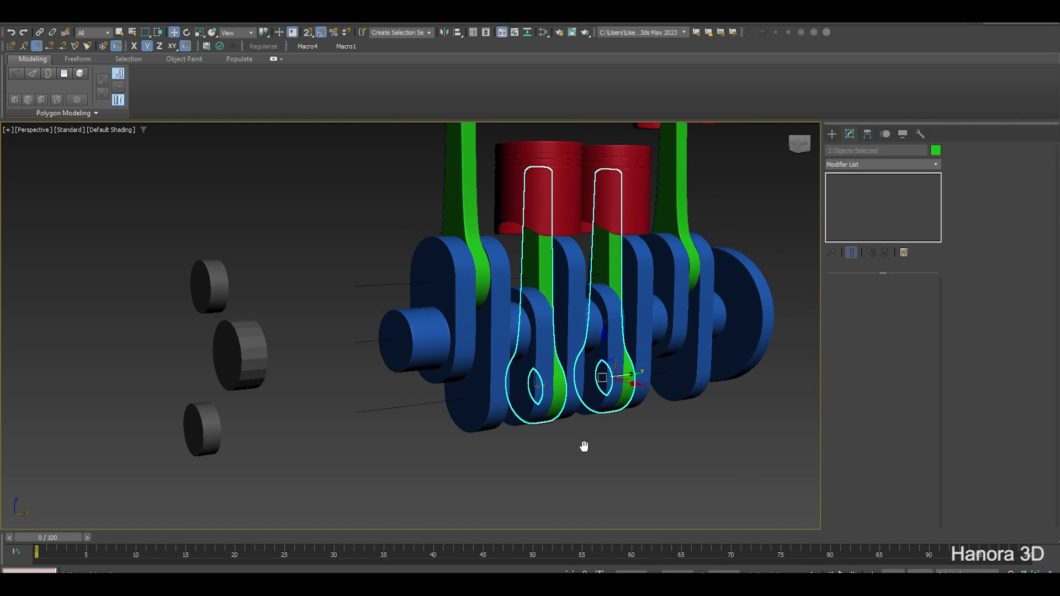
pyautogui.click(473, 342)
pyautogui.keyDown('ctrl'); pyautogui.click(566, 327); pyautogui.keyUp('ctrl')
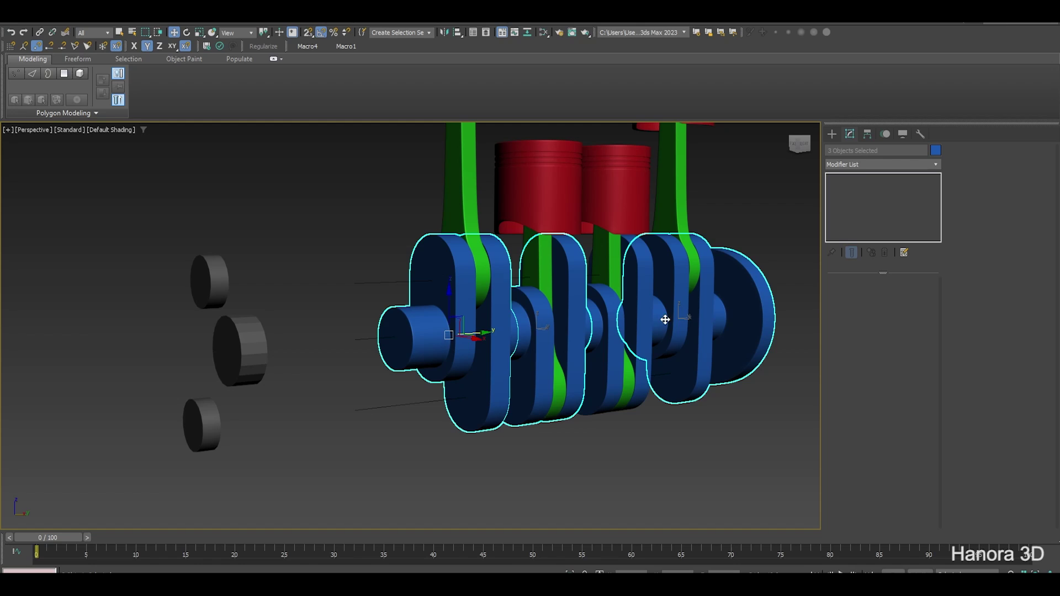
pyautogui.keyDown('ctrl'); pyautogui.click(666, 320); pyautogui.keyUp('ctrl')
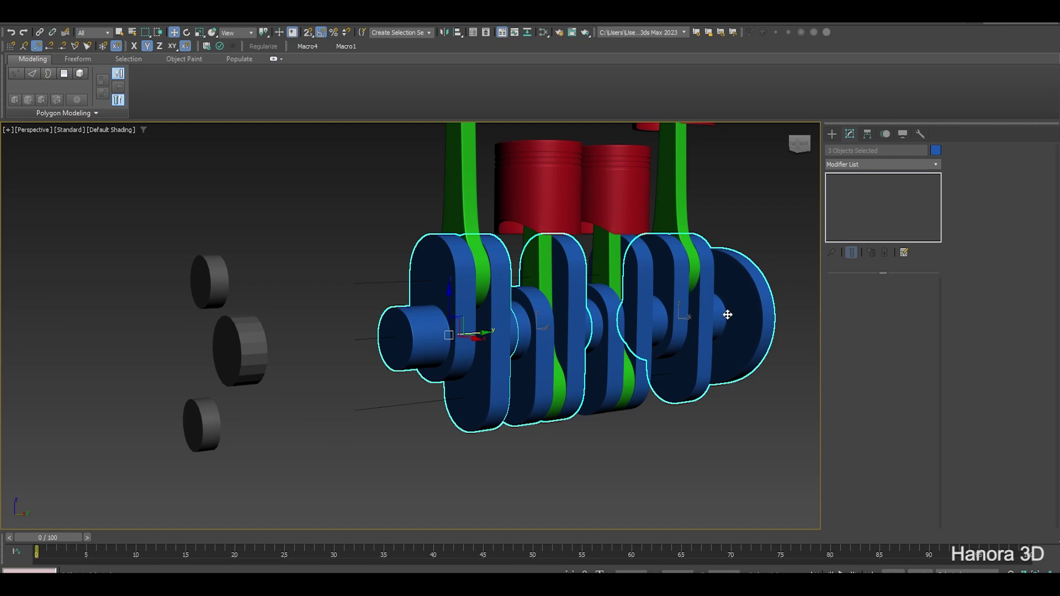
pyautogui.keyDown('ctrl'); pyautogui.click(236, 351); pyautogui.keyUp('ctrl')
pyautogui.hotkey('alt', 'q')
pyautogui.click(568, 571)
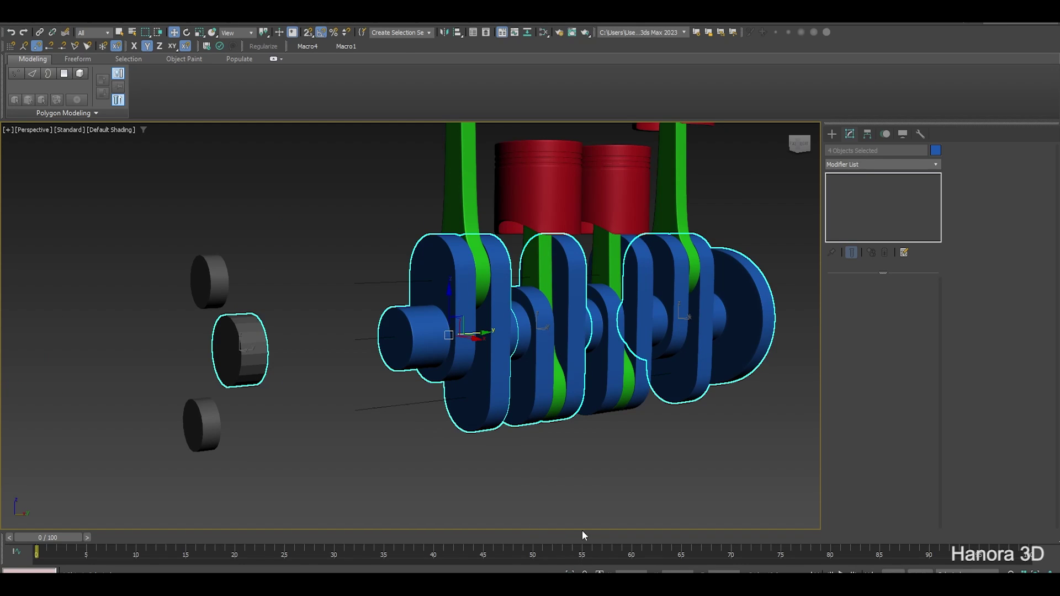
pyautogui.keyDown('ctrl'); pyautogui.click(550, 397); pyautogui.keyUp('ctrl')
pyautogui.hotkey('alt', 'q')
pyautogui.keyDown('alt'); pyautogui.moveTo(550, 397); pyautogui.dragTo(250, 239, button='middle'); pyautogui.keyUp('alt')
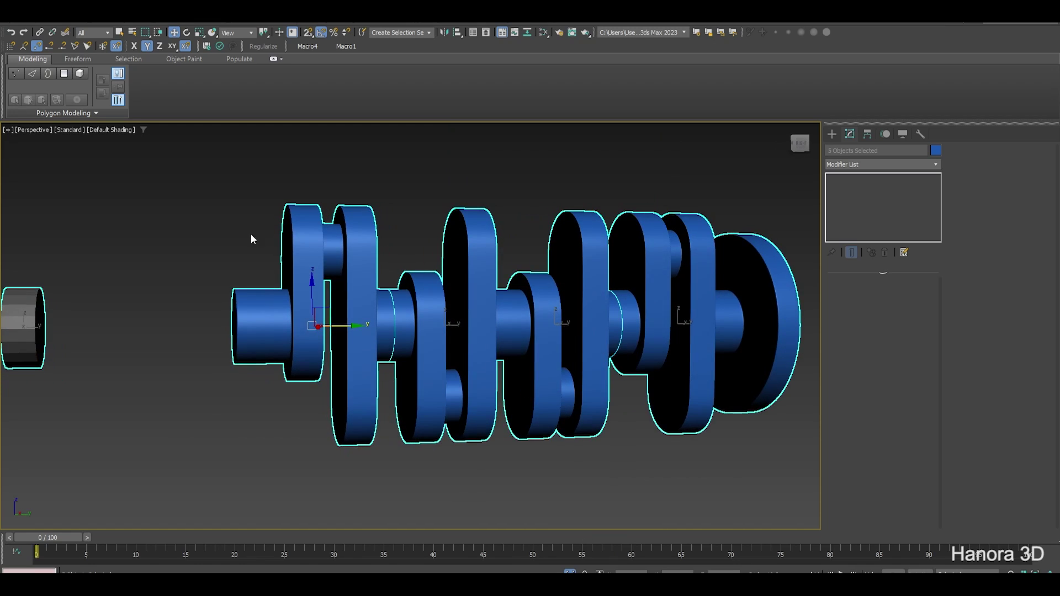
pyautogui.moveTo(814, 343); pyautogui.dragTo(880, 186)
# With Affect Pivot Only, align the crank pieces' pivots to the grey cylinder's Z position
pyautogui.click(867, 136)
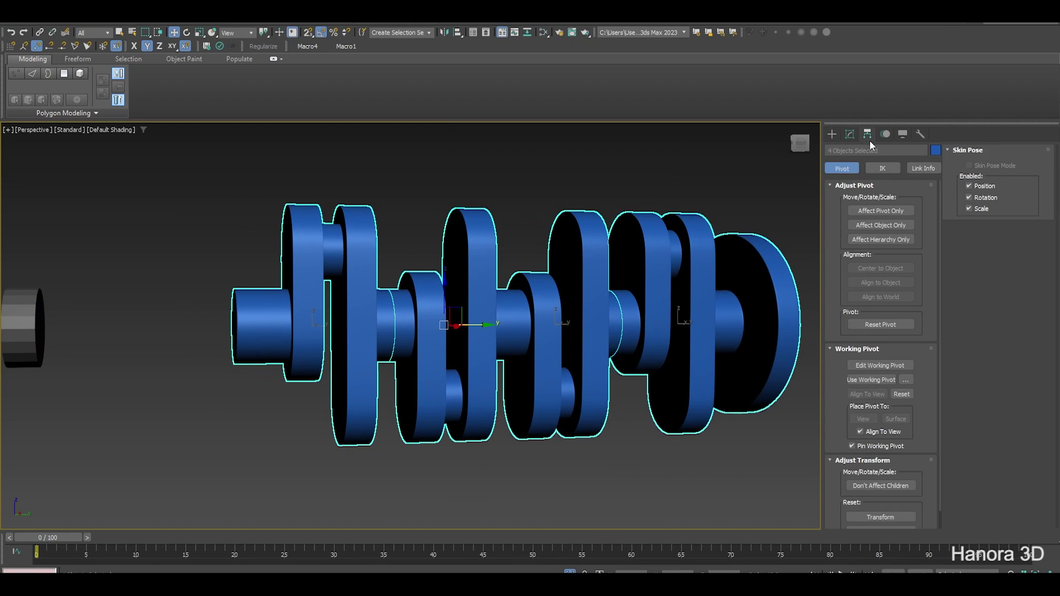
pyautogui.click(911, 211)
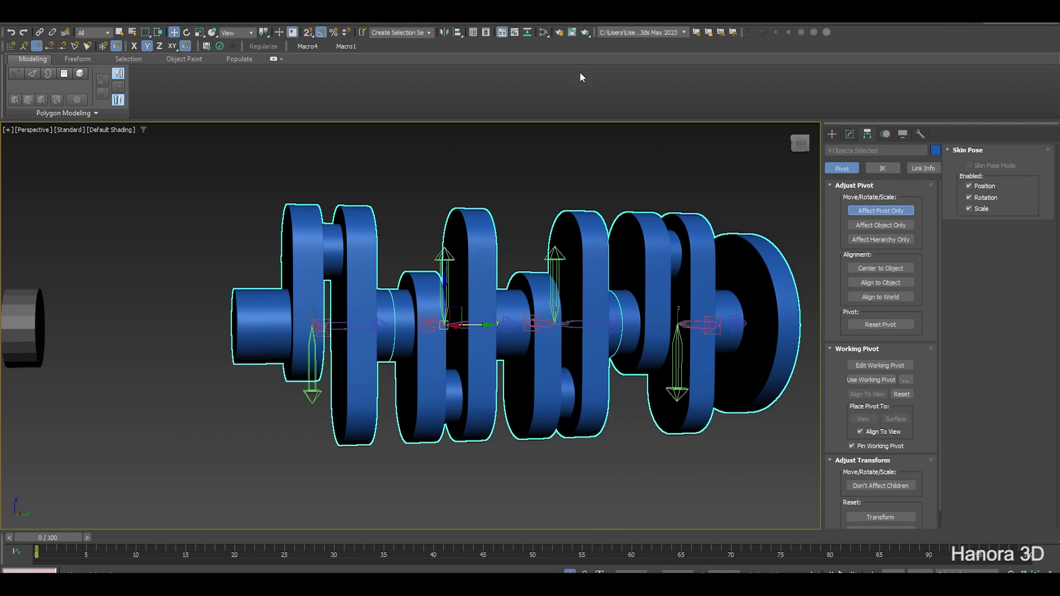
pyautogui.click(459, 32)
pyautogui.click(23, 320)
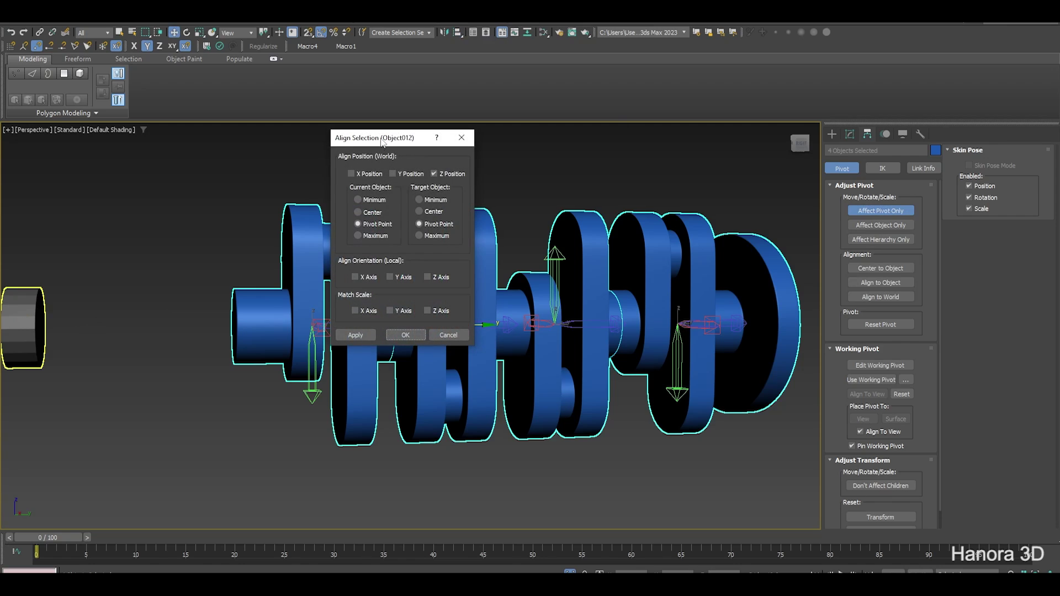
pyautogui.moveTo(383, 142); pyautogui.dragTo(341, 114)
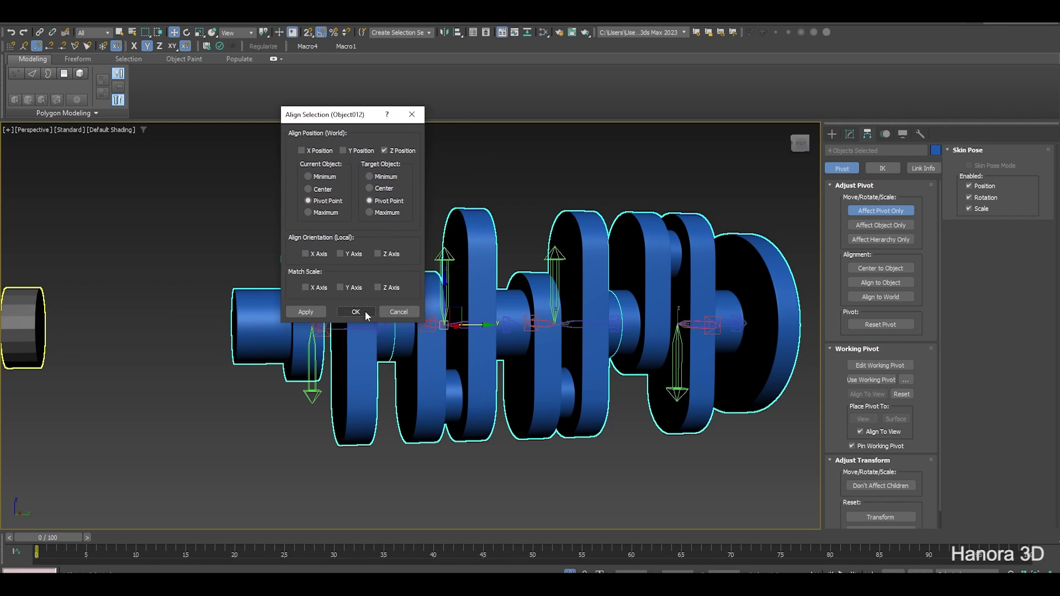
pyautogui.click(356, 313)
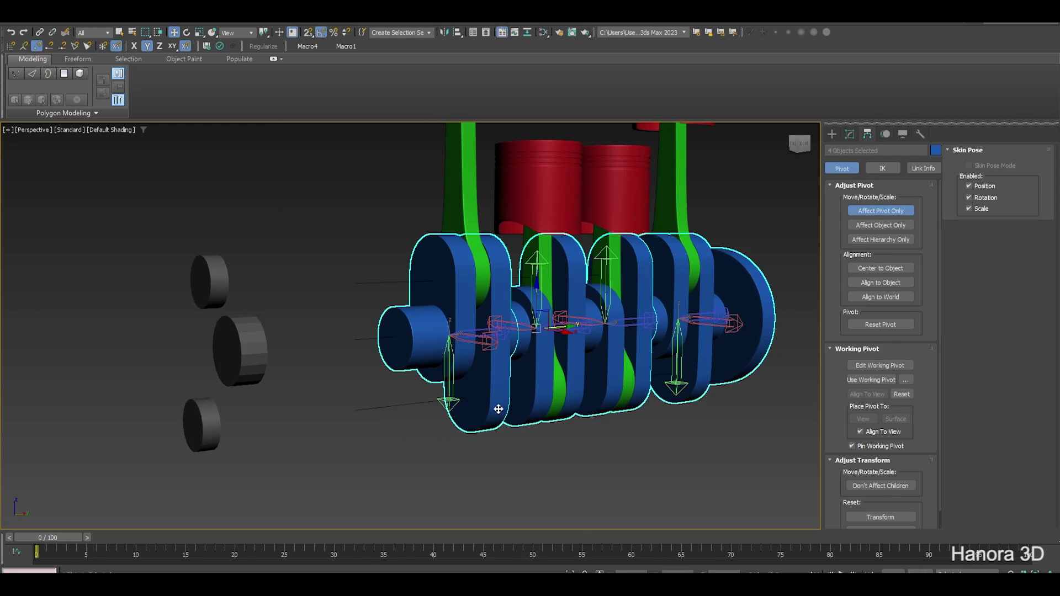
pyautogui.scroll(-5, 499, 409)
# Select all four pistons and switch off pivot-only editing
pyautogui.moveTo(492, 277); pyautogui.dragTo(492, 277)
pyautogui.scroll(3, 493, 277)
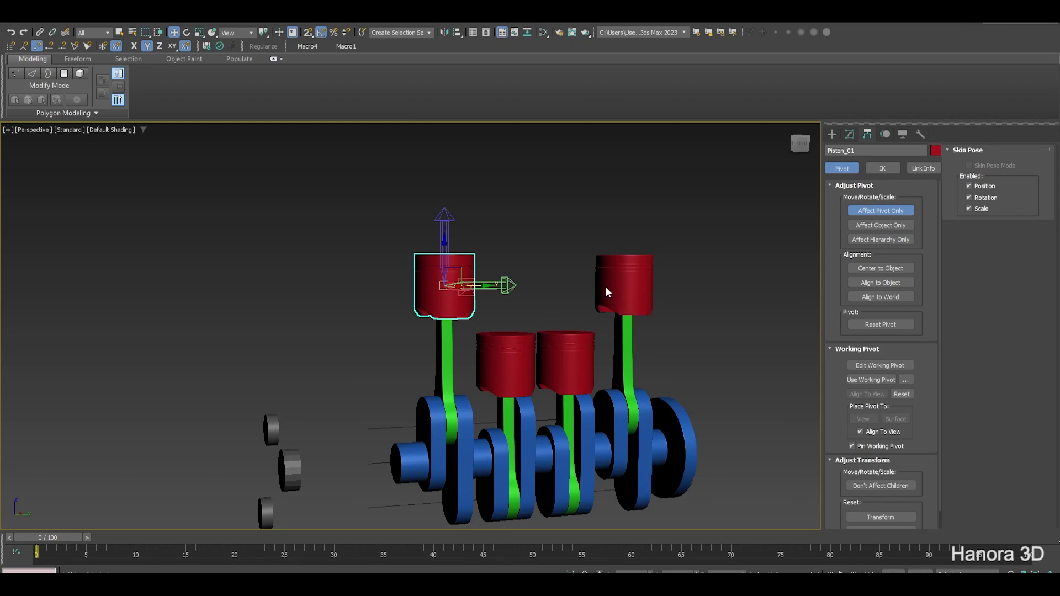
pyautogui.keyDown('ctrl'); pyautogui.click(624, 285); pyautogui.keyUp('ctrl')
pyautogui.keyDown('ctrl'); pyautogui.click(565, 362); pyautogui.keyUp('ctrl')
pyautogui.keyDown('ctrl'); pyautogui.click(516, 357); pyautogui.keyUp('ctrl')
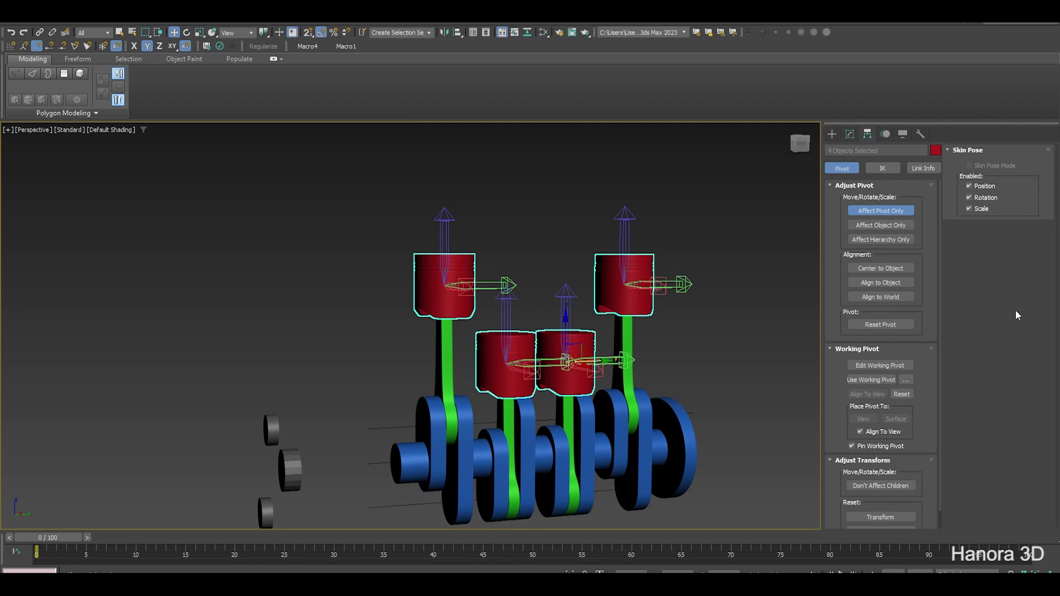
pyautogui.click(881, 210)
pyautogui.click(883, 211)
pyautogui.click(850, 135)
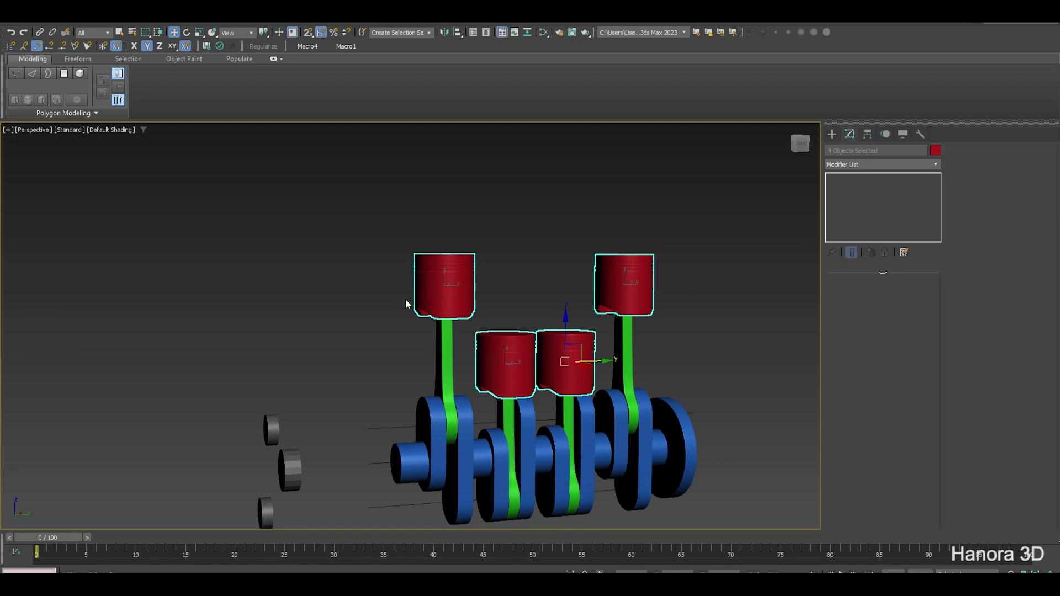
# Box-select and delete the three thin lines through the crankshaft
pyautogui.click(376, 334)
pyautogui.moveTo(377, 333); pyautogui.dragTo(352, 346, button='middle')
pyautogui.moveTo(352, 346); pyautogui.dragTo(375, 465)
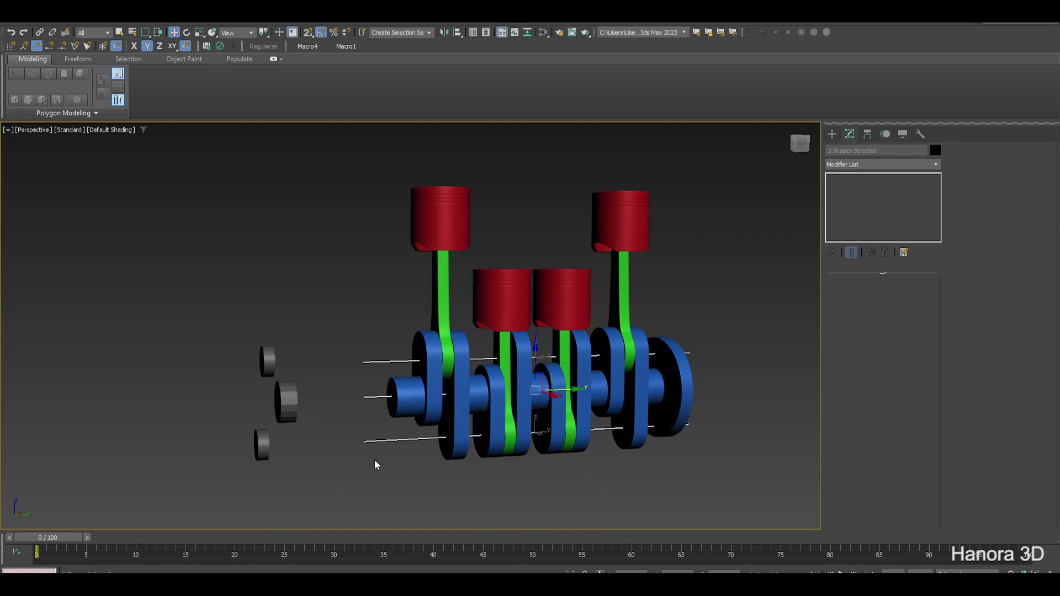
pyautogui.press('Delete')
pyautogui.click(833, 134)
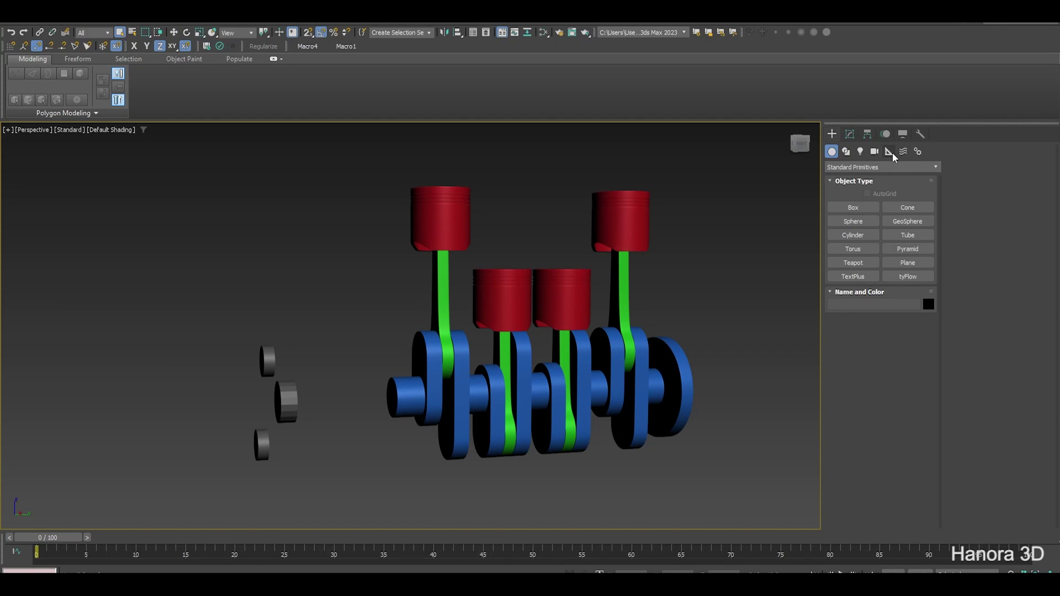
# Create a Dummy helper box below the engine
pyautogui.click(888, 152)
pyautogui.click(853, 208)
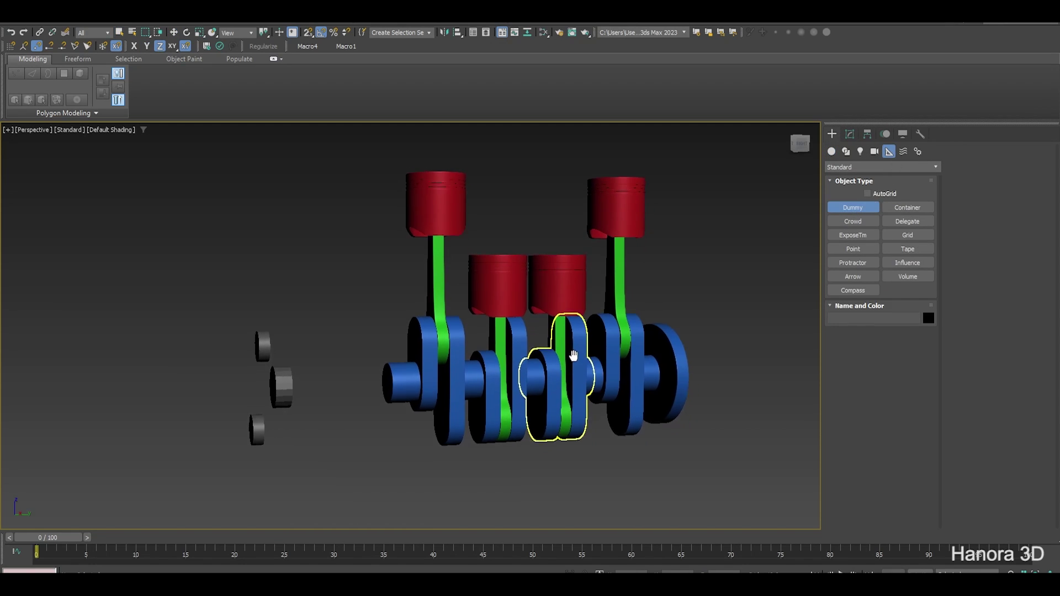
pyautogui.keyDown('alt'); pyautogui.moveTo(575, 334); pyautogui.dragTo(586, 348, button='middle'); pyautogui.keyUp('alt')
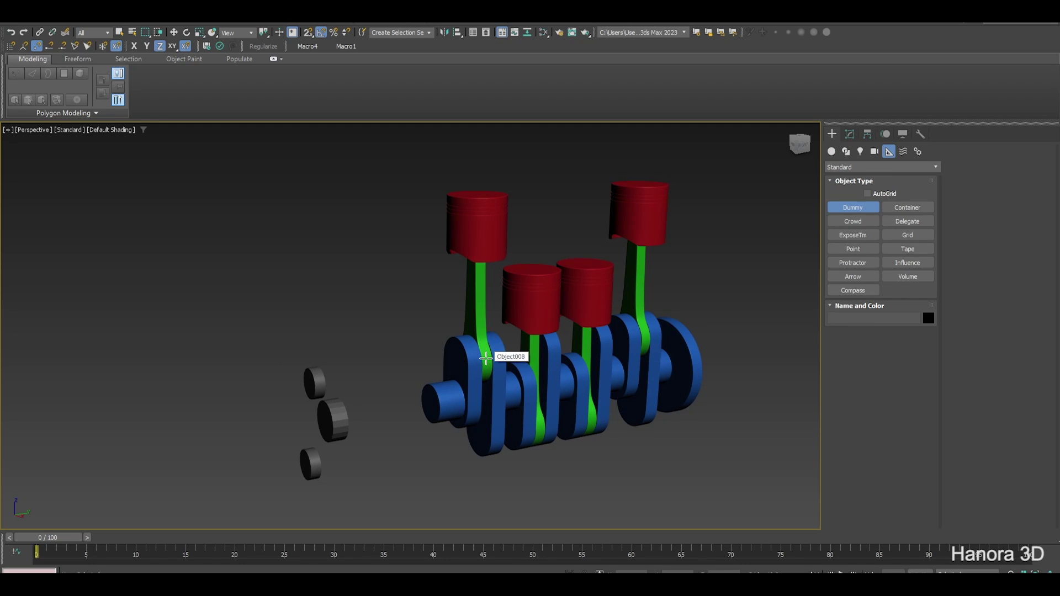
pyautogui.moveTo(524, 359); pyautogui.dragTo(486, 310, button='middle')
pyautogui.moveTo(571, 424)
pyautogui.mouseDown()
pyautogui.moveTo(589, 447)
pyautogui.moveTo(611, 450)
pyautogui.mouseUp()
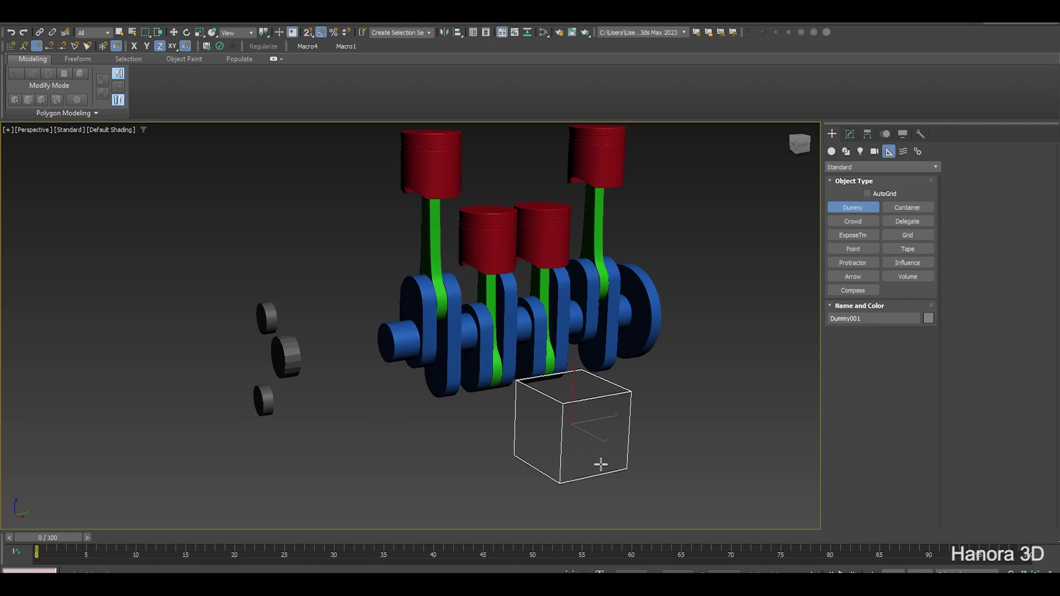
pyautogui.rightClick(611, 450)
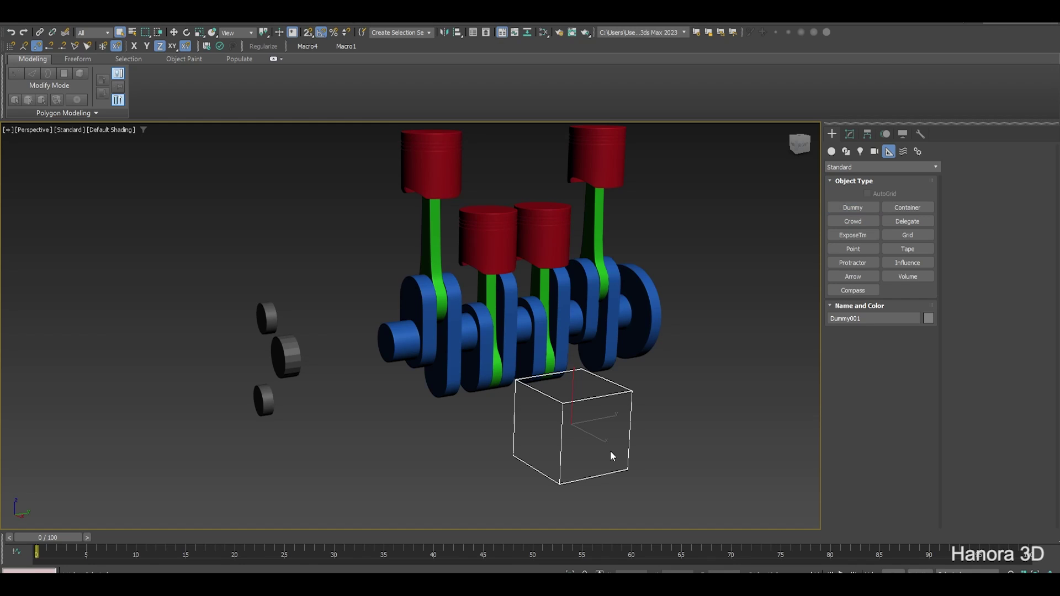
# Align the dummy to the first connecting rod's pivot
pyautogui.click(458, 32)
pyautogui.click(443, 300)
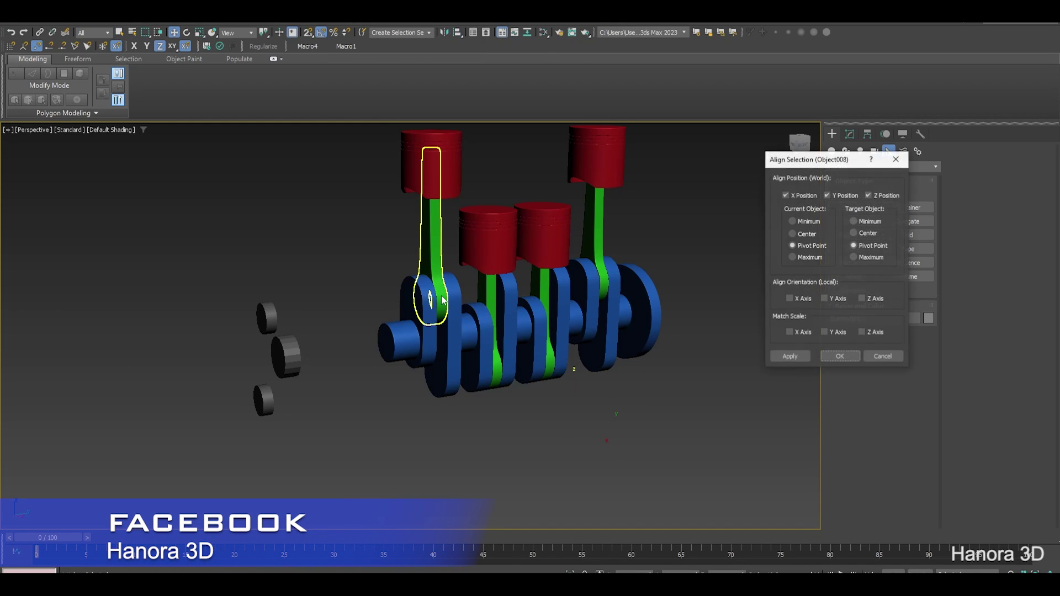
pyautogui.moveTo(819, 162); pyautogui.dragTo(767, 157)
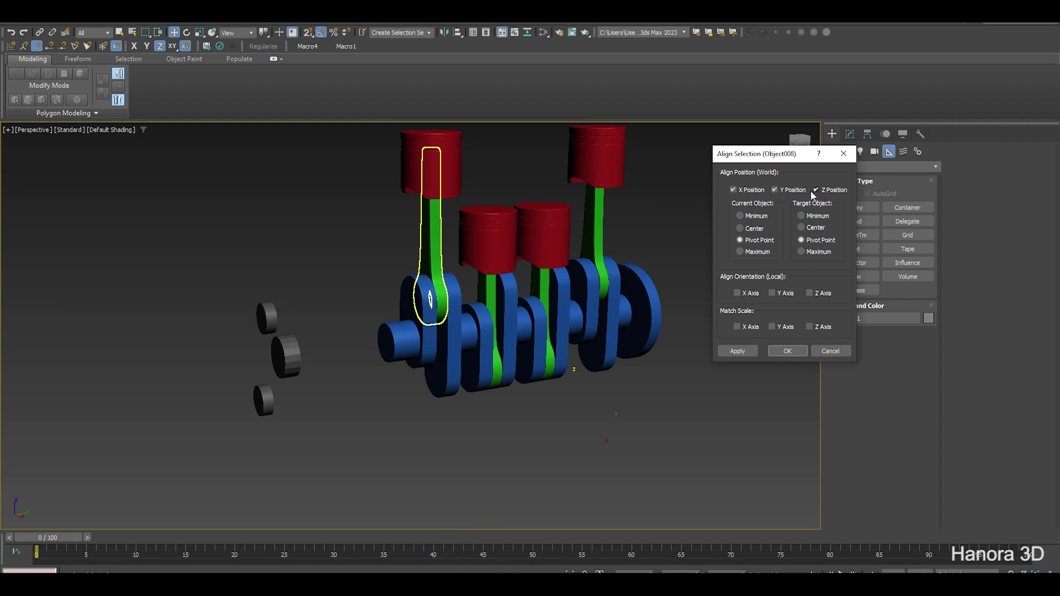
pyautogui.moveTo(776, 159); pyautogui.dragTo(761, 143)
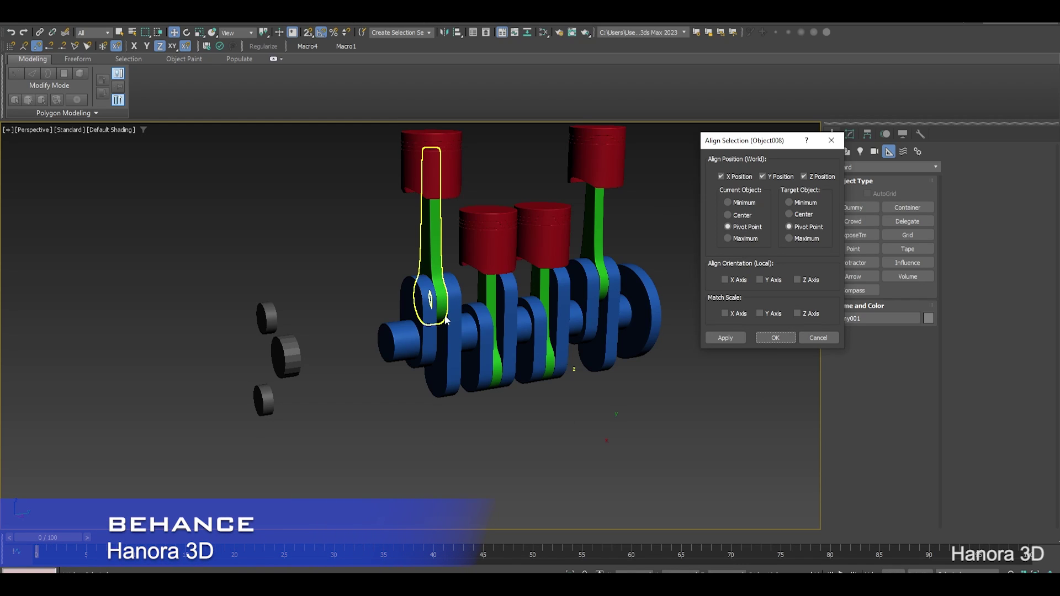
pyautogui.click(776, 338)
pyautogui.keyDown('alt'); pyautogui.moveTo(635, 365); pyautogui.dragTo(611, 381, button='middle'); pyautogui.keyUp('alt')
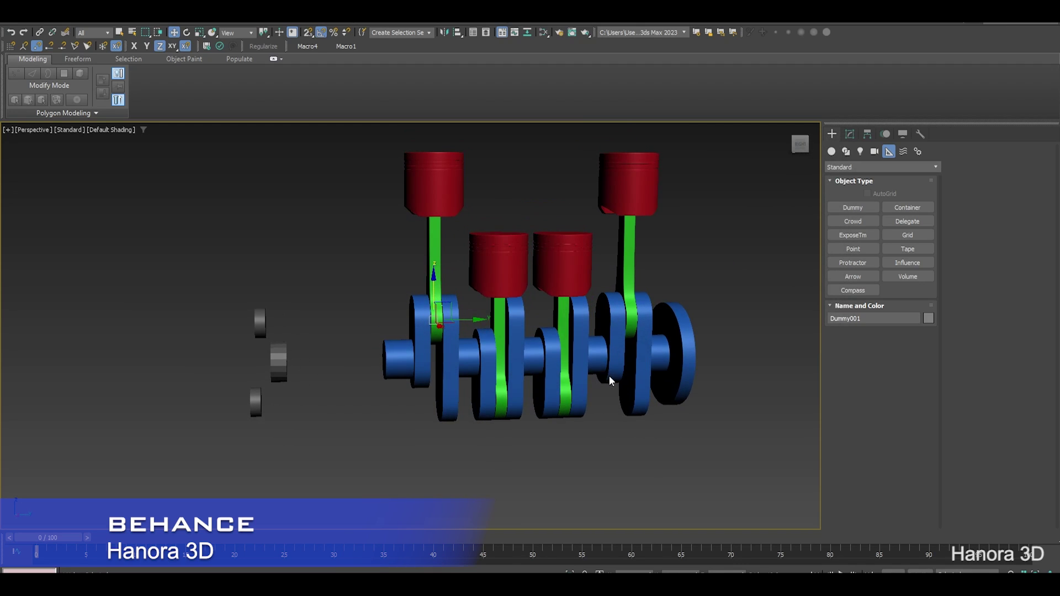
# Enlarge the dummy around the rod end and make a smaller scaled copy, Dummy002
pyautogui.press('r')
pyautogui.keyDown('alt'); pyautogui.moveTo(420, 312); pyautogui.dragTo(430, 318, button='middle'); pyautogui.keyUp('alt')
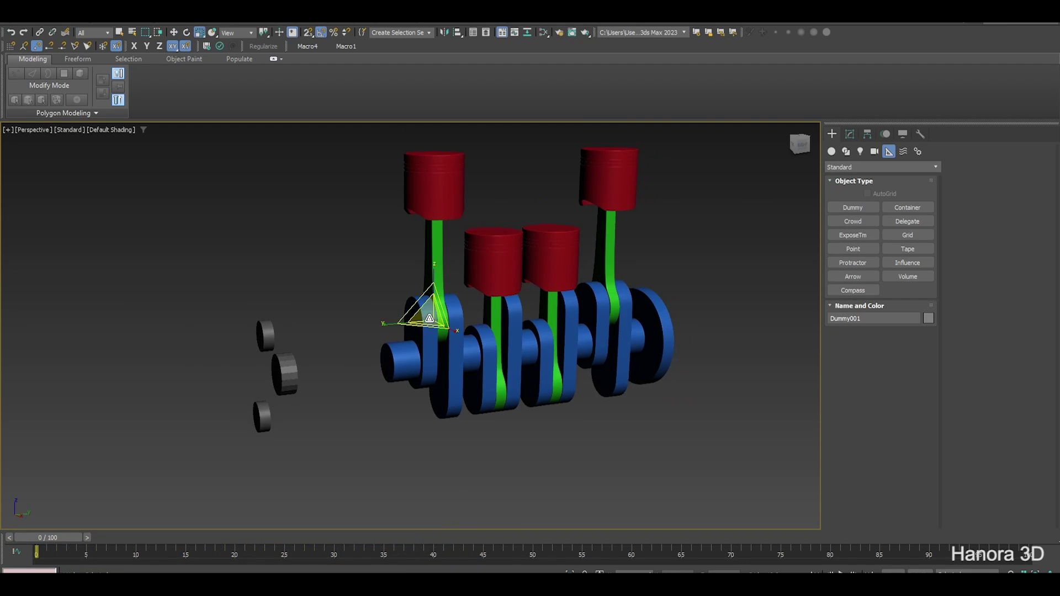
pyautogui.scroll(2, 430, 318)
pyautogui.moveTo(430, 318); pyautogui.dragTo(428, 276)
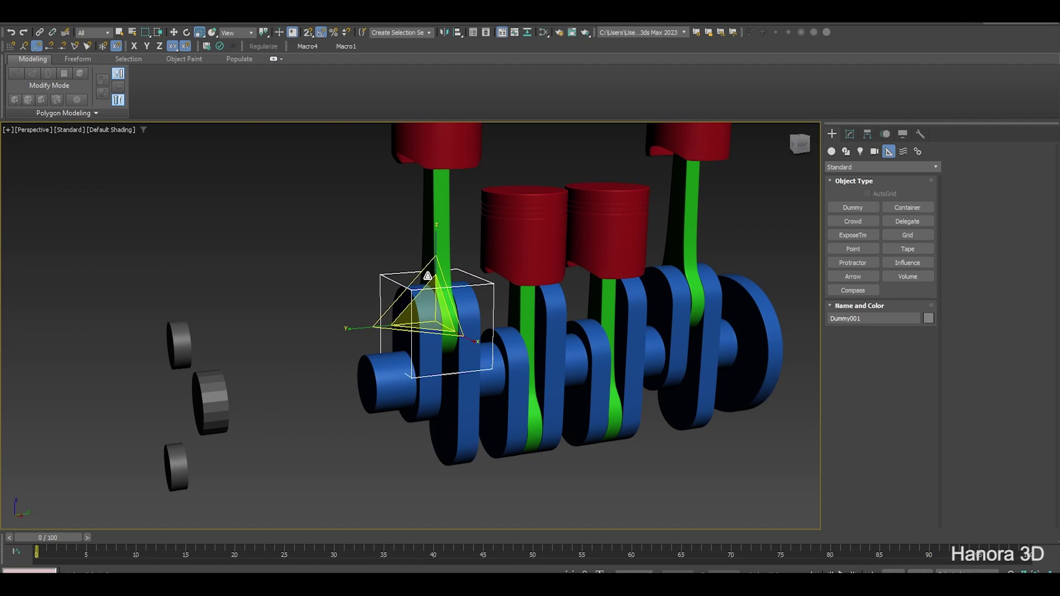
pyautogui.scroll(3, 434, 314)
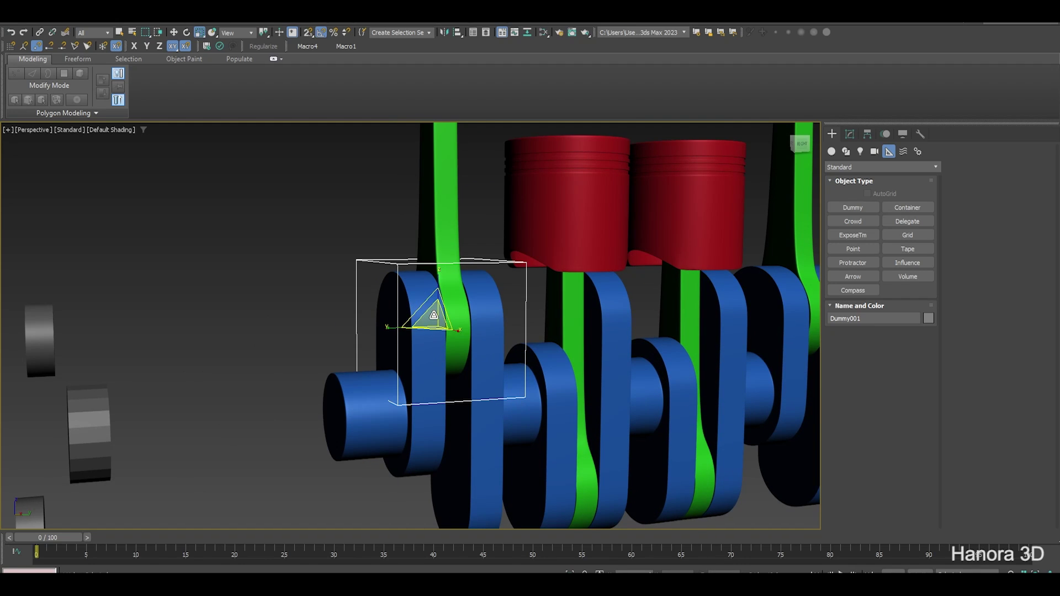
pyautogui.keyDown('shift'); pyautogui.moveTo(434, 315); pyautogui.dragTo(436, 340); pyautogui.keyUp('shift')
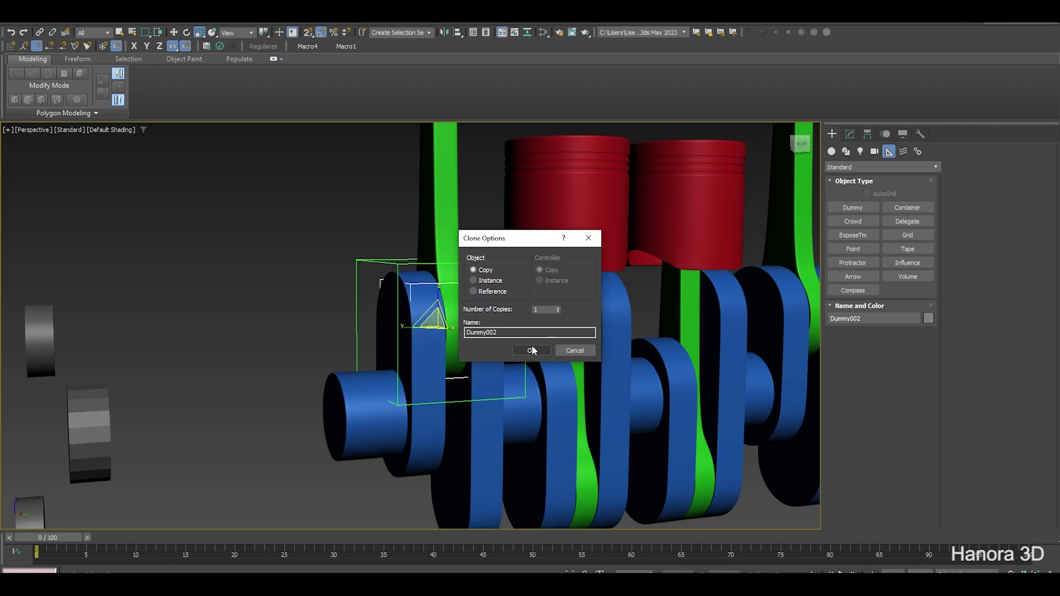
pyautogui.click(532, 350)
# Clone the dummies onto the next connecting rod
pyautogui.moveTo(533, 350)
pyautogui.keyDown('alt'); pyautogui.mouseDown(button='middle')
pyautogui.moveTo(550, 352)
pyautogui.moveTo(533, 348)
pyautogui.mouseUp(button='middle'); pyautogui.keyUp('alt')
pyautogui.press('w')
pyautogui.moveTo(442, 326); pyautogui.dragTo(605, 343)
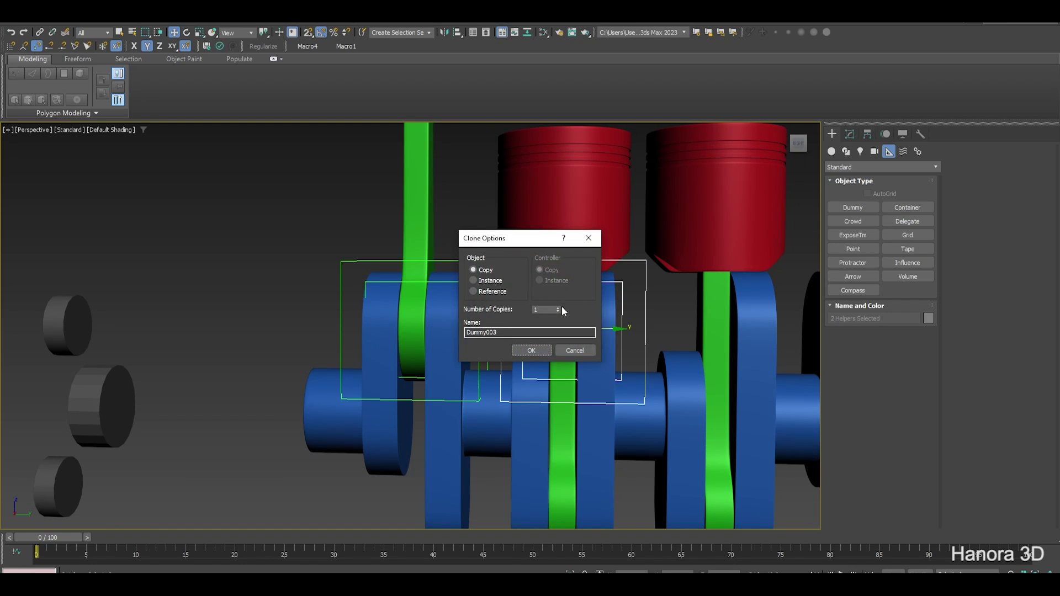
pyautogui.click(531, 350)
# Lower the two middle dummies down to their connecting rods
pyautogui.moveTo(594, 321); pyautogui.dragTo(525, 321, button='middle')
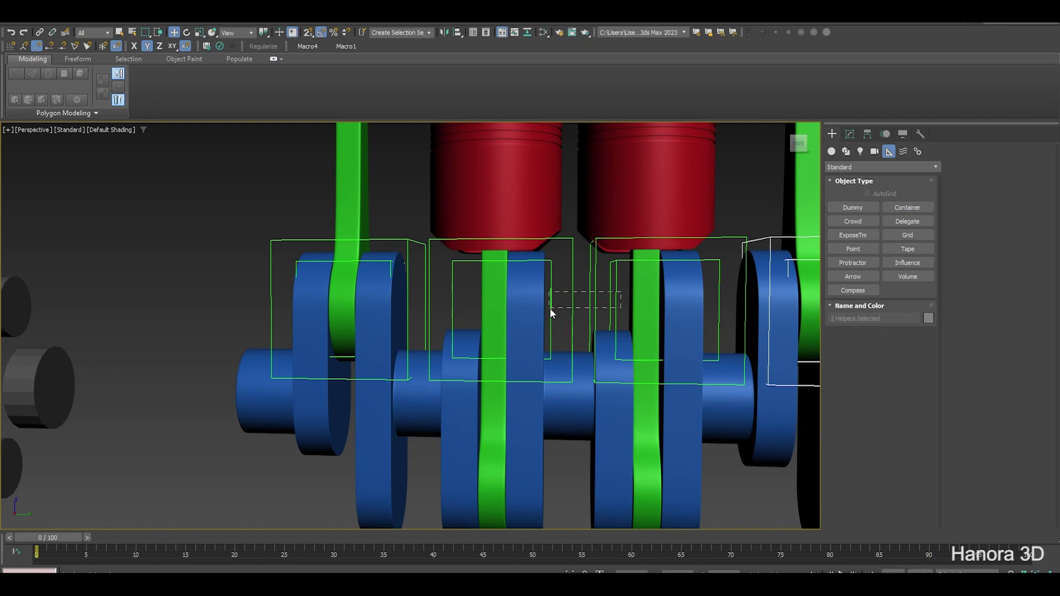
pyautogui.moveTo(551, 310); pyautogui.dragTo(551, 385)
pyautogui.scroll(-3, 550, 332)
pyautogui.scroll(-2, 550, 332)
pyautogui.moveTo(551, 385); pyautogui.dragTo(405, 214, button='middle')
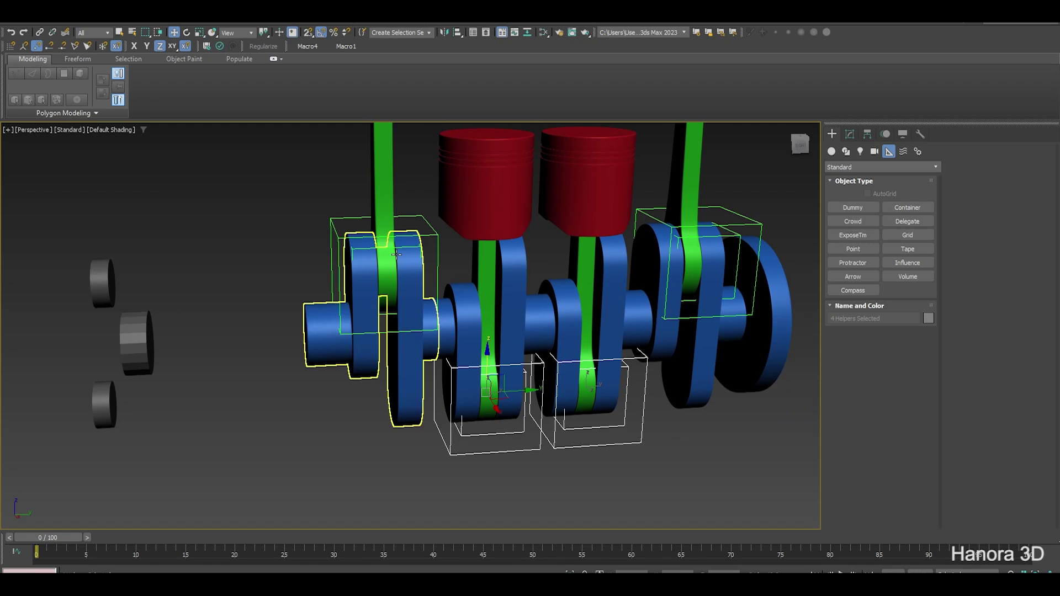
pyautogui.moveTo(511, 393); pyautogui.dragTo(502, 368, button='middle')
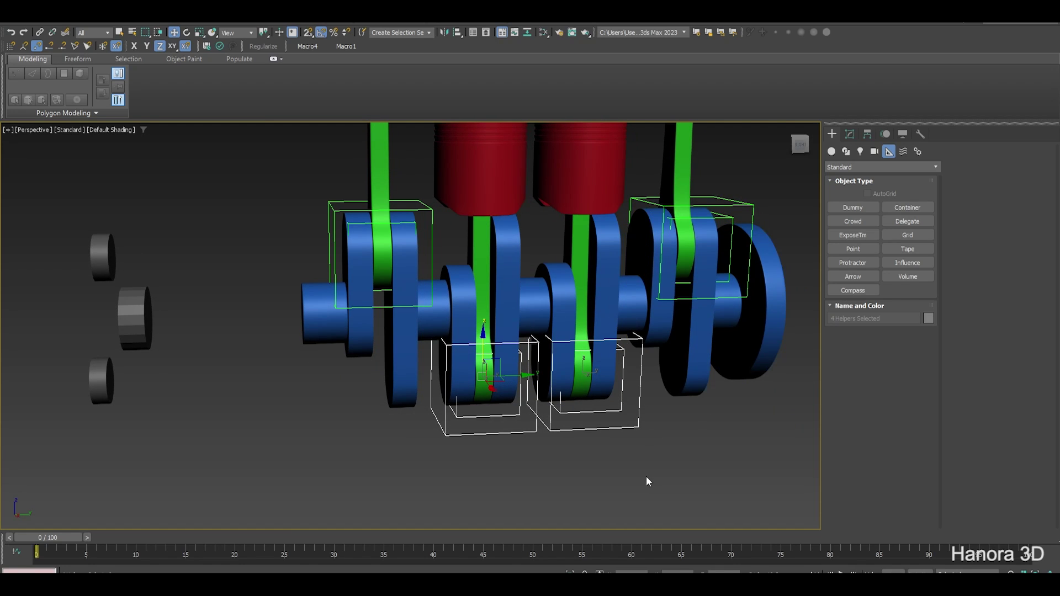
pyautogui.scroll(3, 649, 473)
# Align the left lower dummy to rod Object009
pyautogui.click(533, 309)
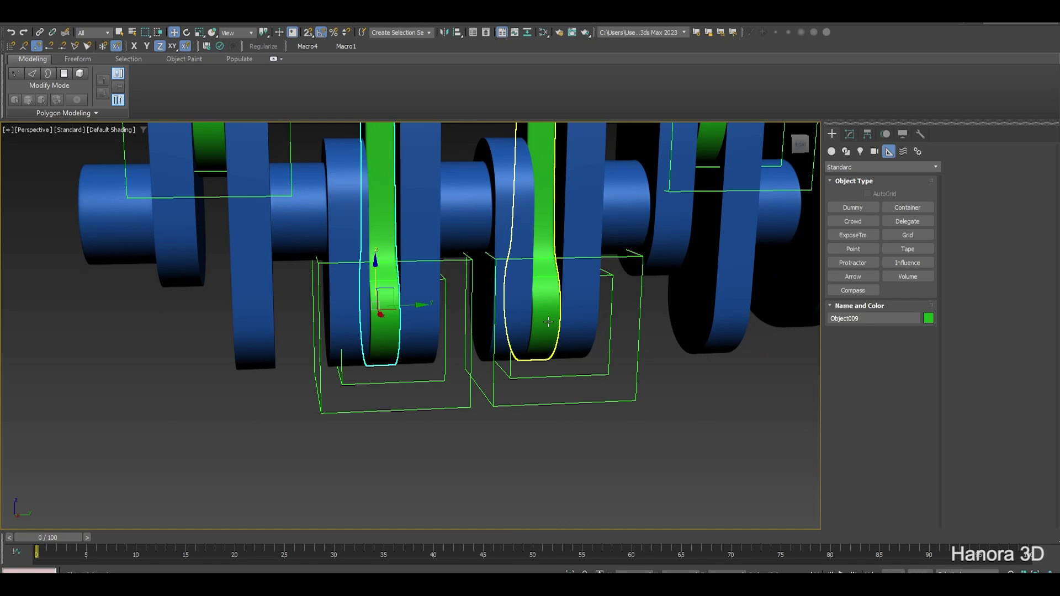
pyautogui.moveTo(602, 418)
pyautogui.mouseDown(button='middle')
pyautogui.moveTo(574, 400)
pyautogui.moveTo(465, 396)
pyautogui.mouseUp(button='middle')
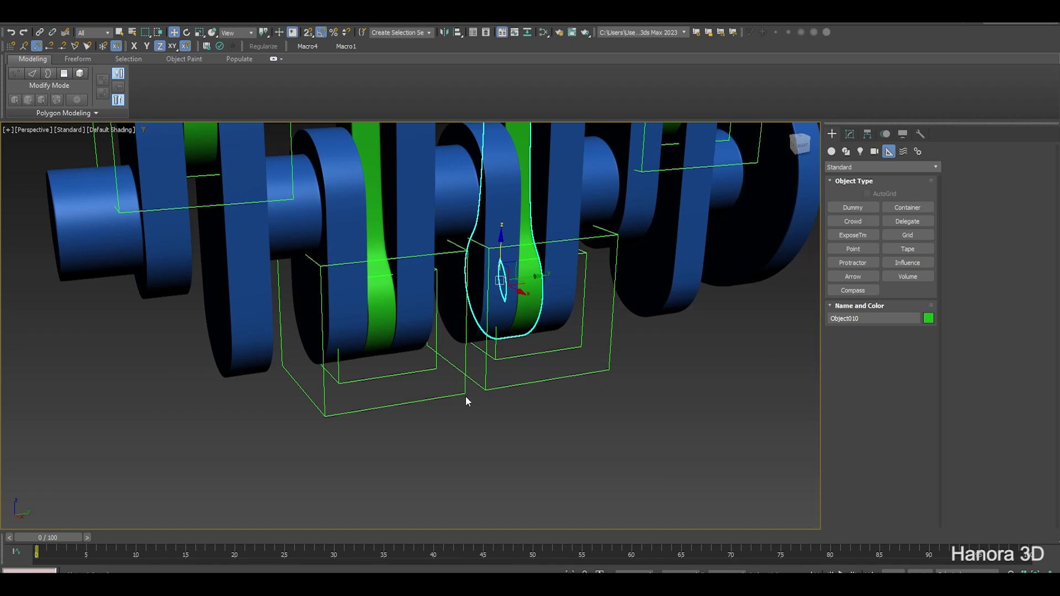
pyautogui.click(432, 382)
pyautogui.click(456, 32)
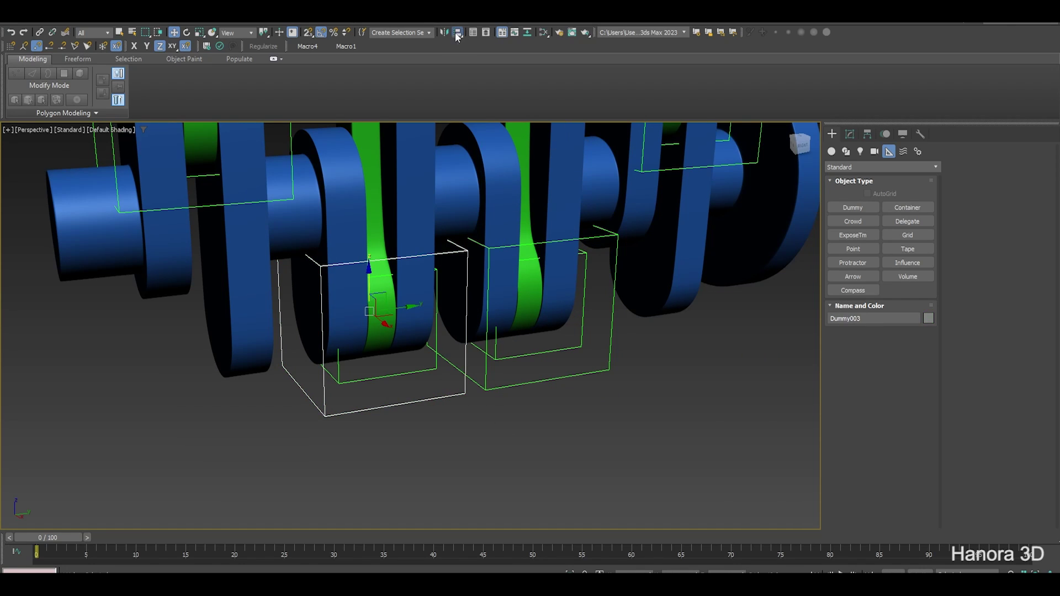
pyautogui.click(387, 296)
pyautogui.click(776, 338)
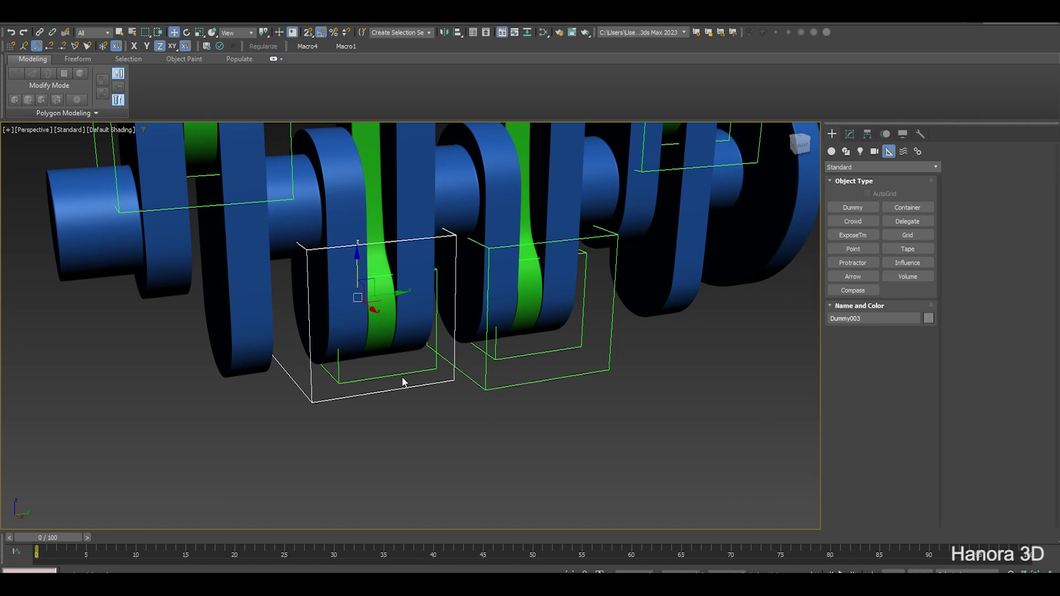
# Align the next dummy to Object009 and the right lower dummy to Object010
pyautogui.click(402, 377)
pyautogui.hotkey('alt', 'a')
pyautogui.click(402, 324)
pyautogui.click(790, 338)
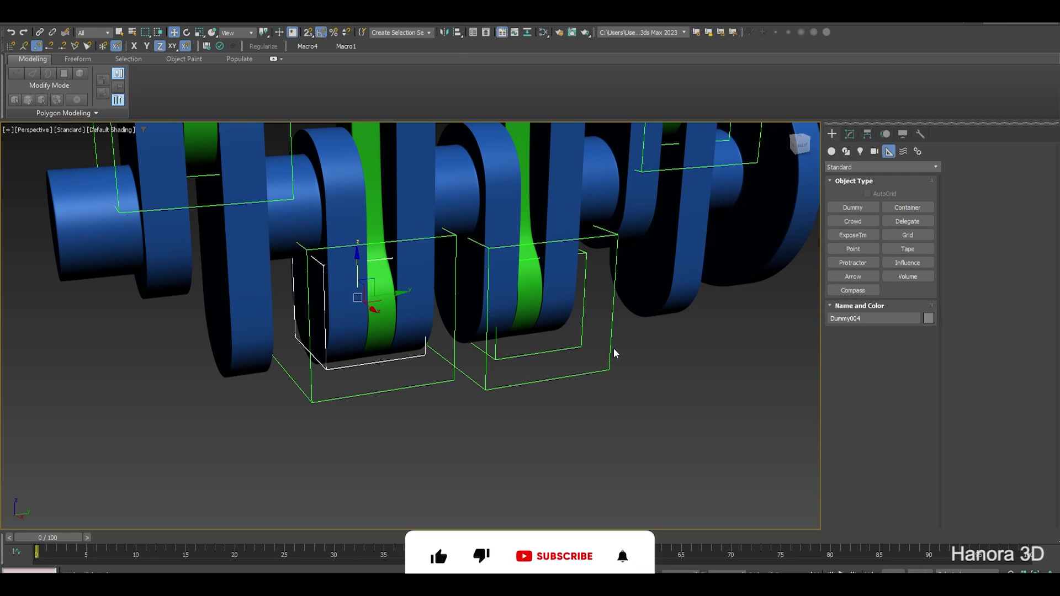
pyautogui.click(613, 353)
pyautogui.hotkey('alt', 'a')
pyautogui.click(527, 266)
pyautogui.click(775, 338)
# Align another dummy to rod Object010
pyautogui.click(582, 293)
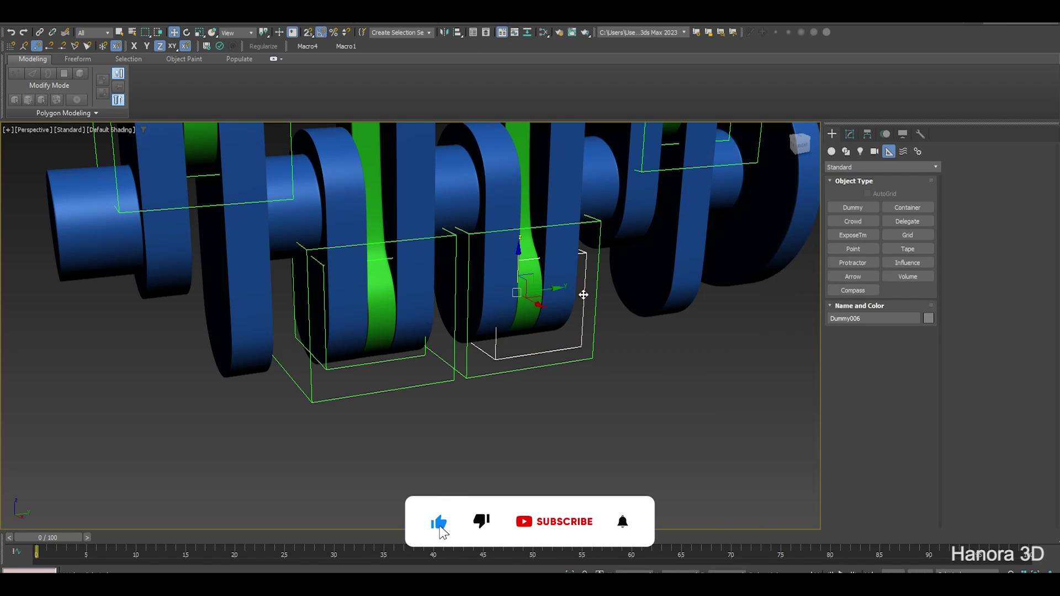
pyautogui.hotkey('alt', 'a')
pyautogui.click(527, 265)
pyautogui.click(775, 338)
pyautogui.moveTo(679, 259)
pyautogui.mouseDown(button='middle')
pyautogui.moveTo(689, 314)
pyautogui.moveTo(594, 334)
pyautogui.mouseUp(button='middle')
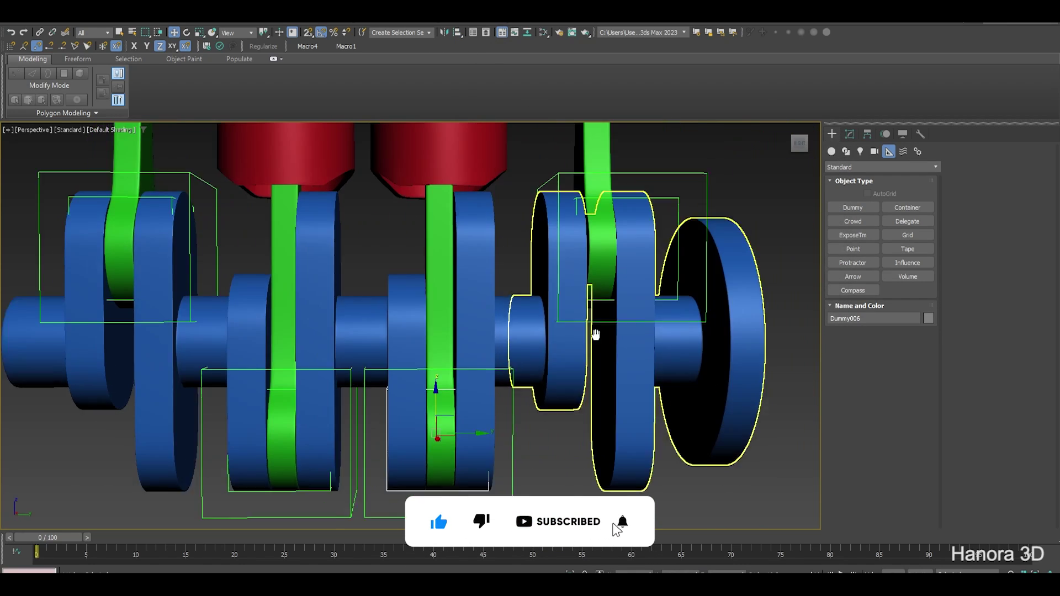
pyautogui.scroll(2, 653, 182)
# Align Dummy007 and Dummy008 to their green connecting rods
pyautogui.click(657, 185)
pyautogui.hotkey('alt', 'a')
pyautogui.click(584, 237)
pyautogui.click(781, 340)
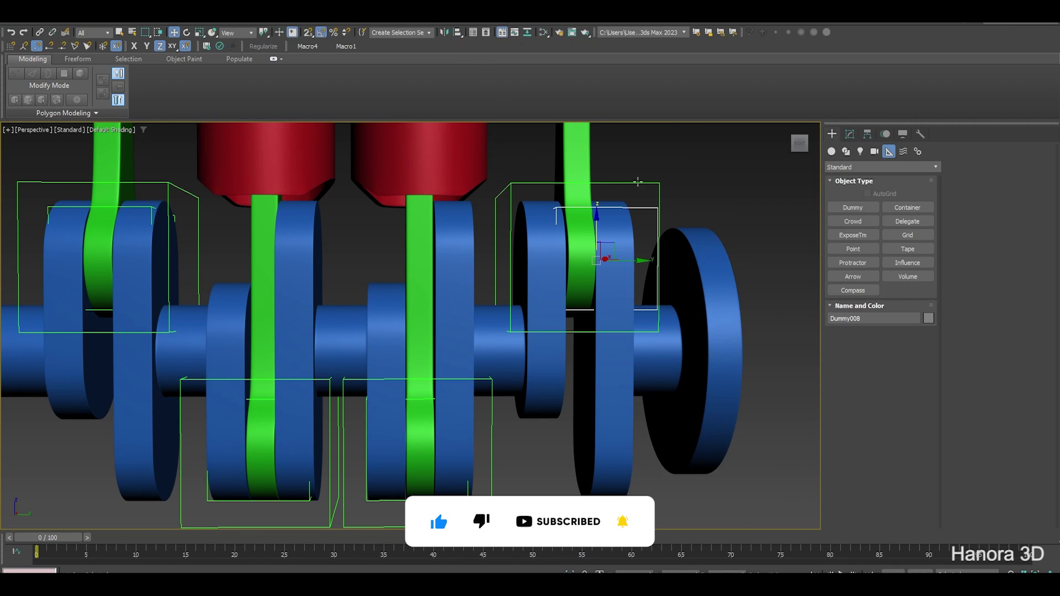
pyautogui.click(631, 210)
pyautogui.hotkey('alt', 'a')
pyautogui.click(580, 238)
pyautogui.click(775, 338)
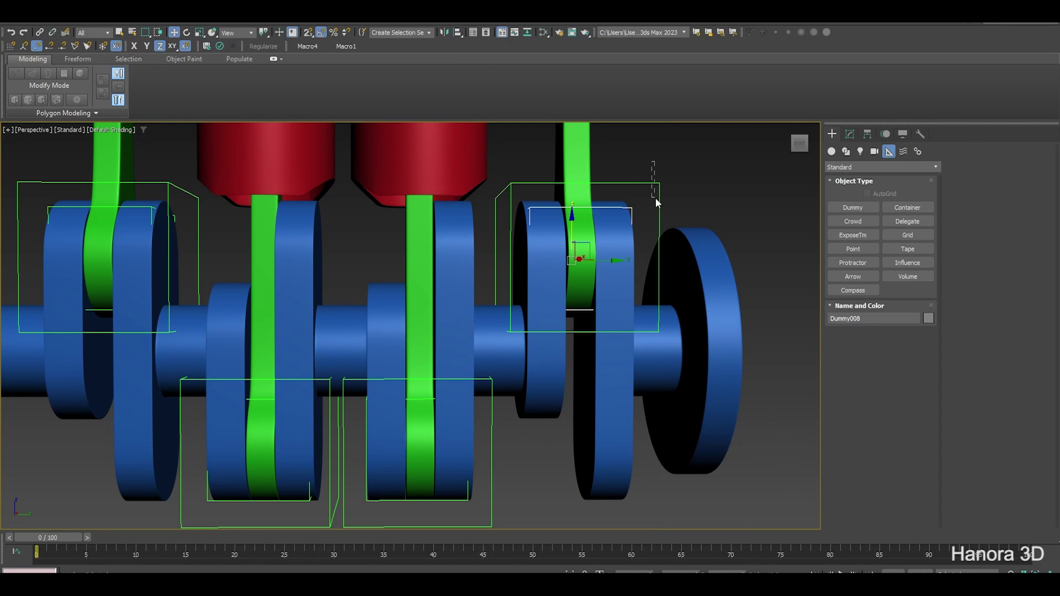
# Check Dummy005, Object015, Object010 and Dummy004 placement, then frame the whole engine
pyautogui.moveTo(608, 320); pyautogui.dragTo(604, 244, button='middle')
pyautogui.click(485, 431)
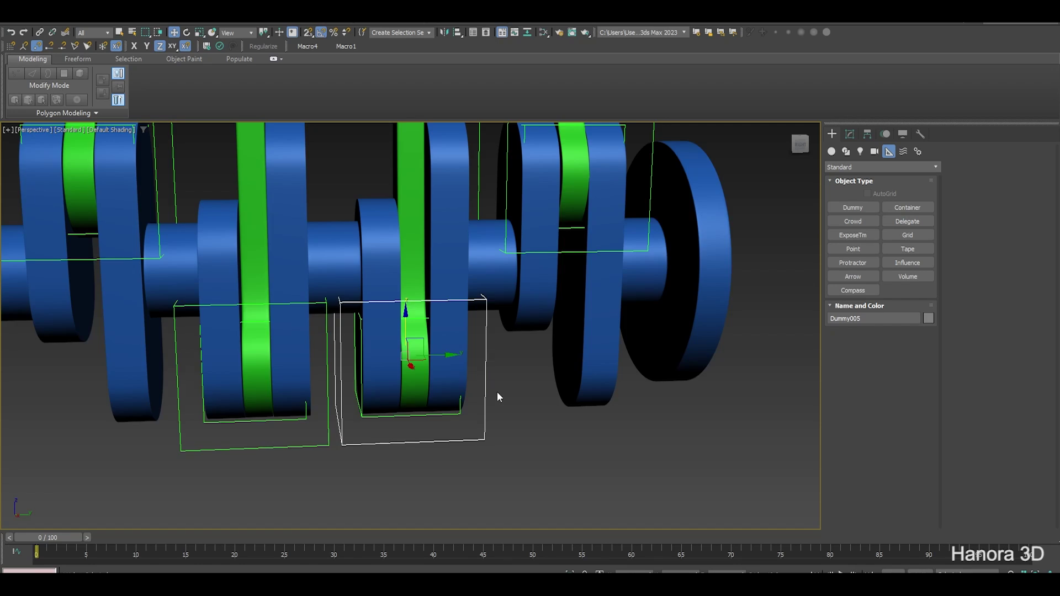
pyautogui.moveTo(497, 396); pyautogui.dragTo(569, 430, button='middle')
pyautogui.click(630, 335)
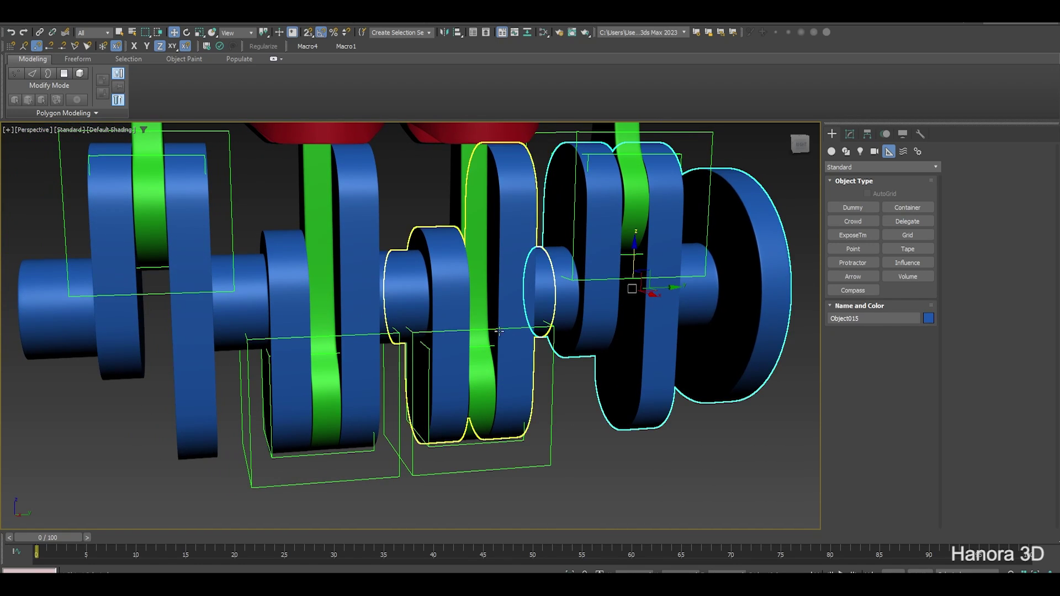
pyautogui.click(478, 279)
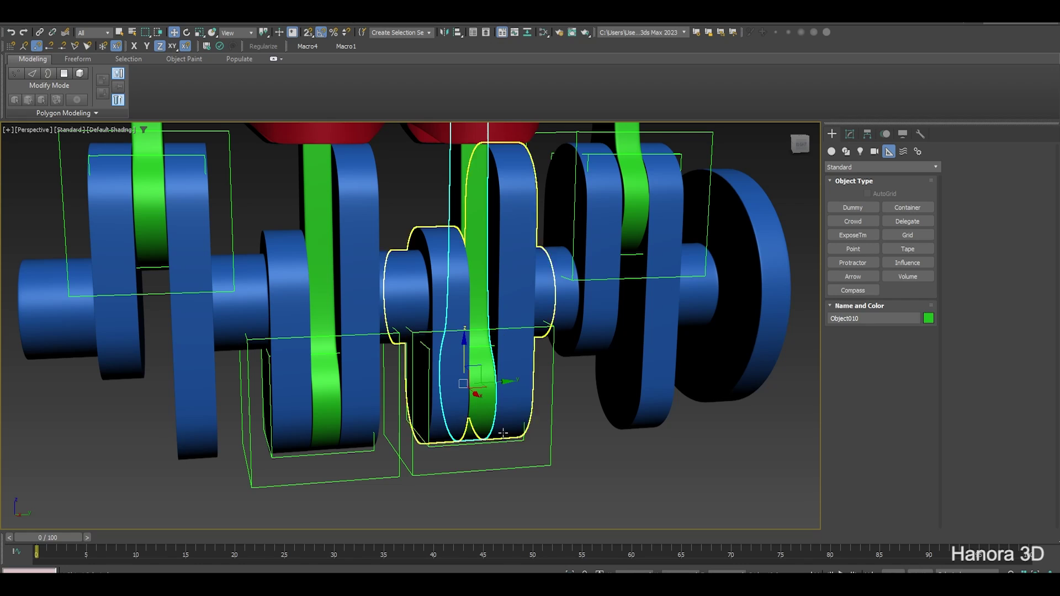
pyautogui.click(356, 454)
pyautogui.moveTo(466, 182); pyautogui.dragTo(469, 332, button='middle')
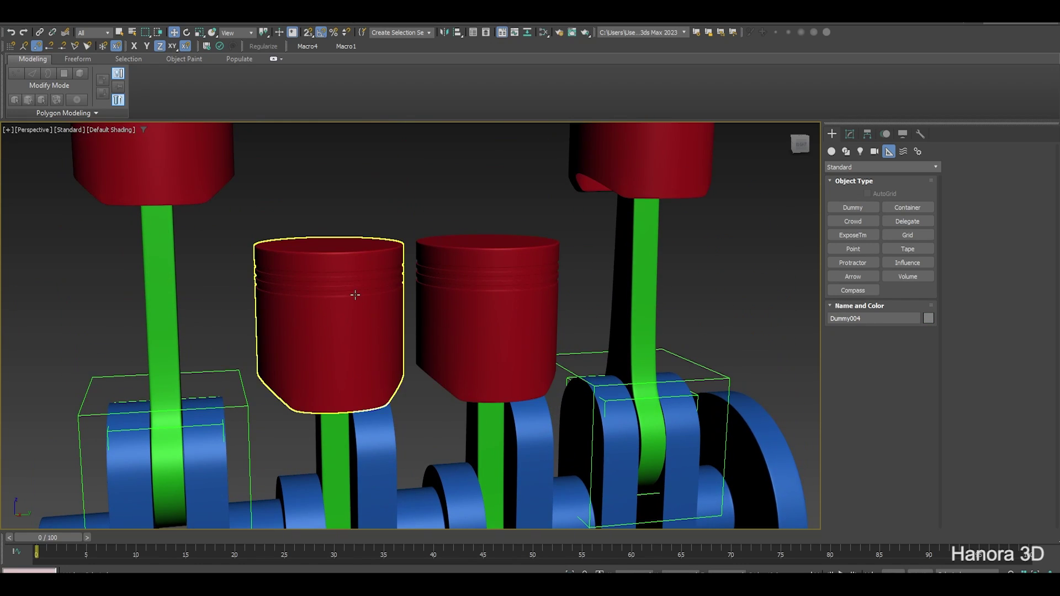
pyautogui.scroll(-3, 354, 294)
pyautogui.moveTo(409, 334); pyautogui.dragTo(416, 284, button='middle')
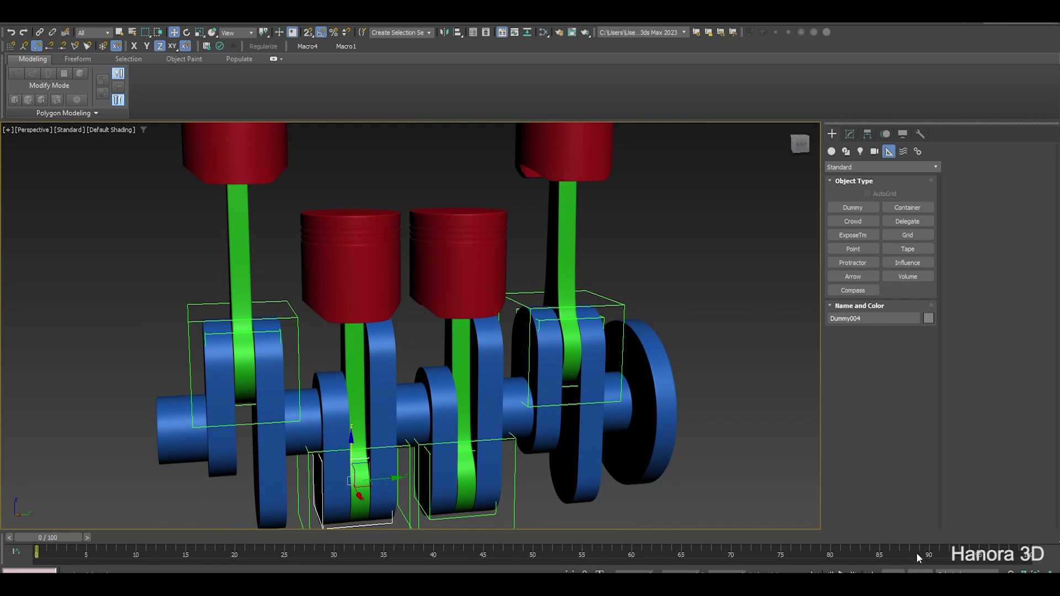
# With Auto Key on at frame 50, select the four crankshaft sections
pyautogui.click(921, 574)
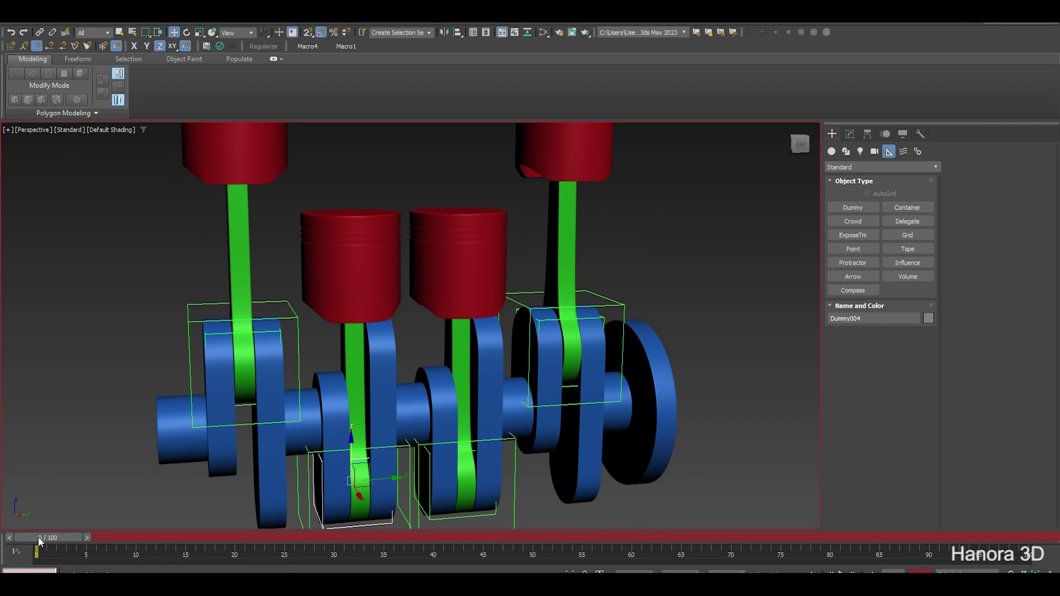
pyautogui.moveTo(39, 536); pyautogui.dragTo(516, 537)
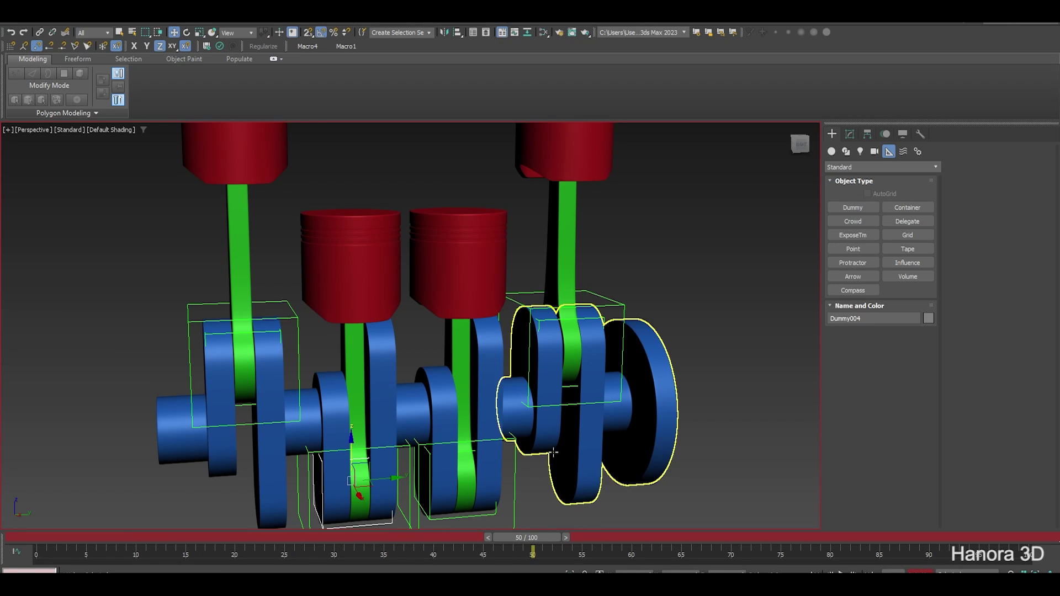
pyautogui.moveTo(554, 453); pyautogui.dragTo(540, 422, button='middle')
pyautogui.click(251, 455)
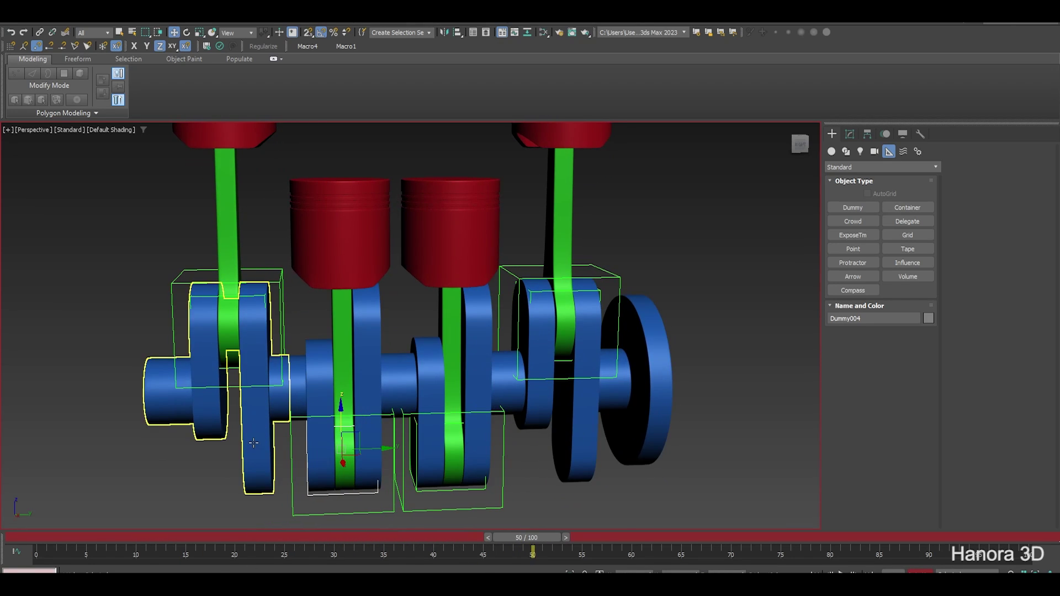
pyautogui.keyDown('ctrl'); pyautogui.click(370, 365); pyautogui.keyUp('ctrl')
pyautogui.keyDown('ctrl'); pyautogui.click(430, 378); pyautogui.keyUp('ctrl')
pyautogui.keyDown('ctrl'); pyautogui.click(538, 411); pyautogui.keyUp('ctrl')
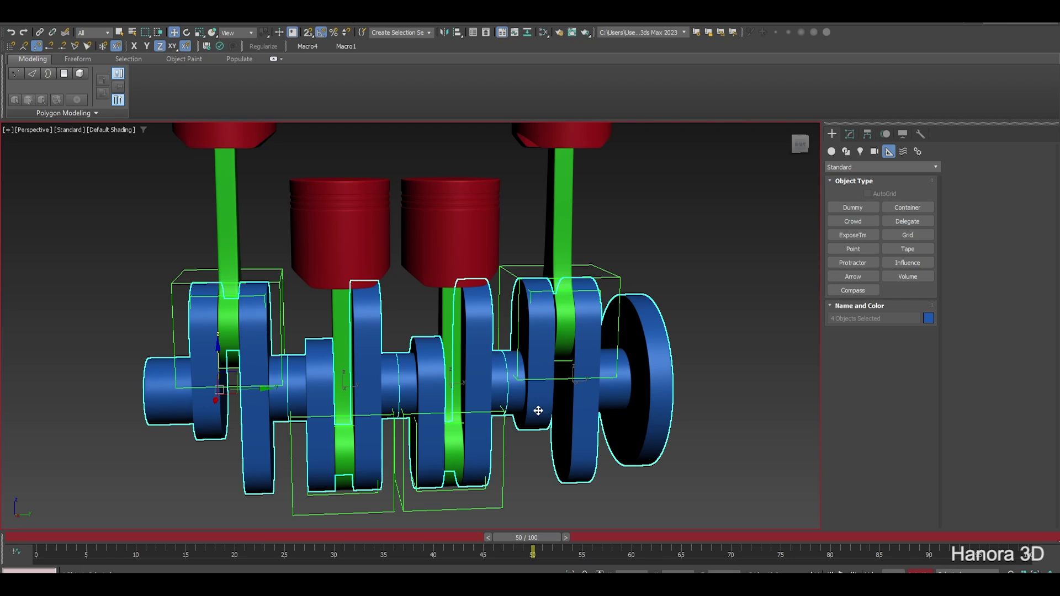
# Rotate the crank sections 360° about Y, turn Auto Key off and return to frame 0
pyautogui.press('e')
pyautogui.keyDown('alt'); pyautogui.moveTo(538, 411); pyautogui.dragTo(255, 330, button='middle'); pyautogui.keyUp('alt')
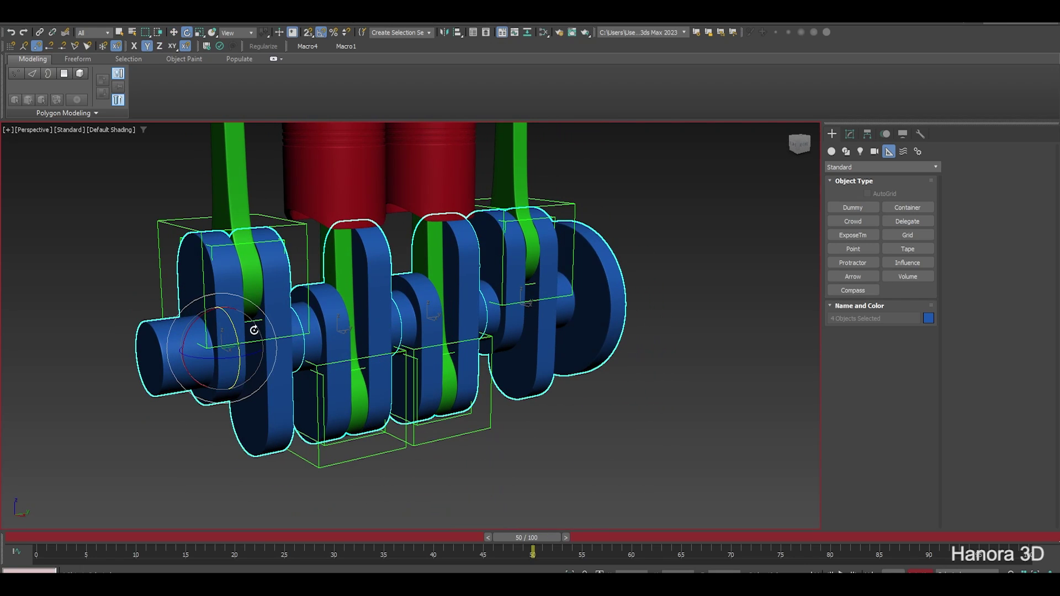
pyautogui.moveTo(230, 316)
pyautogui.mouseDown()
pyautogui.moveTo(320, 369)
pyautogui.moveTo(482, 392)
pyautogui.mouseUp()
pyautogui.keyDown('alt'); pyautogui.moveTo(519, 412); pyautogui.dragTo(493, 412, button='middle'); pyautogui.keyUp('alt')
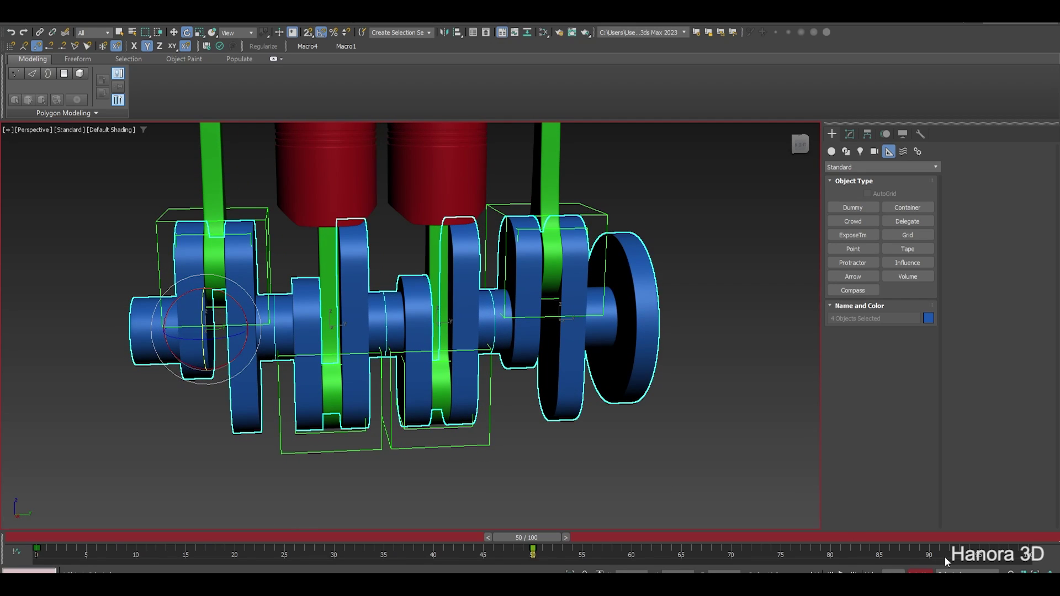
pyautogui.click(920, 573)
pyautogui.moveTo(545, 537); pyautogui.dragTo(24, 537)
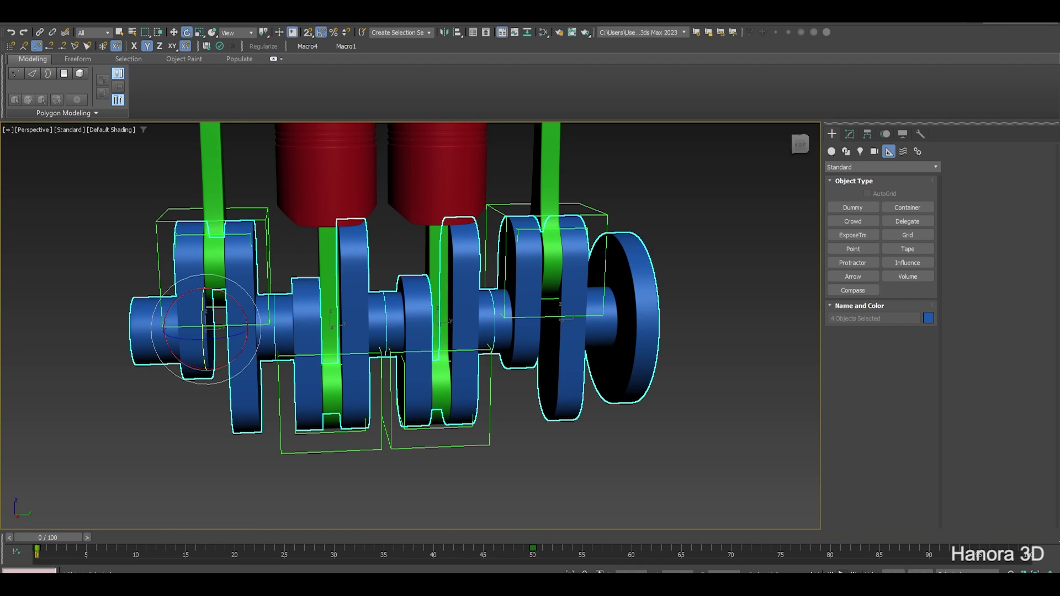
pyautogui.press('/')
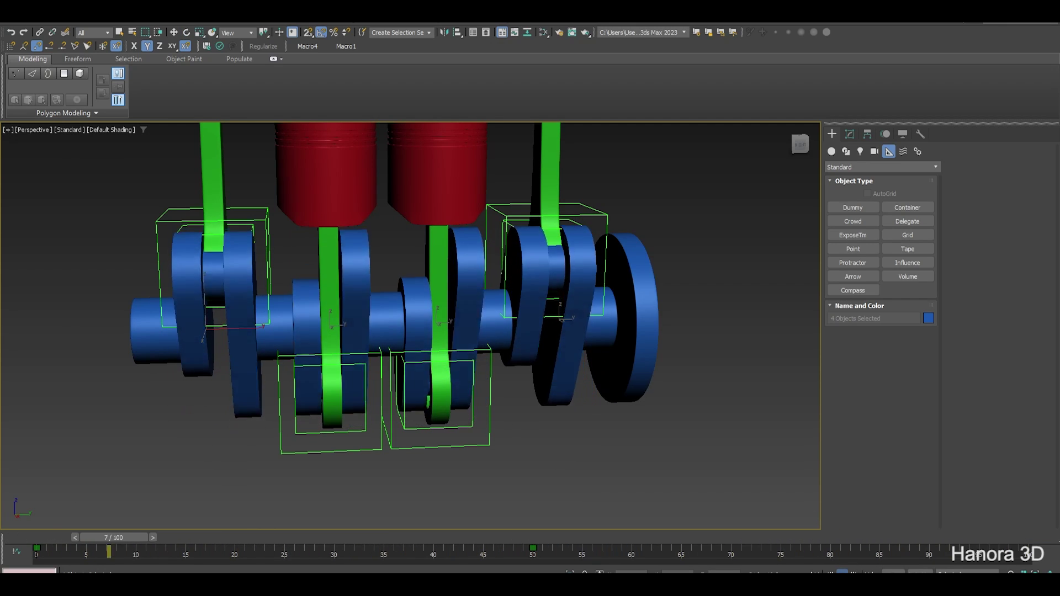
pyautogui.press('e')
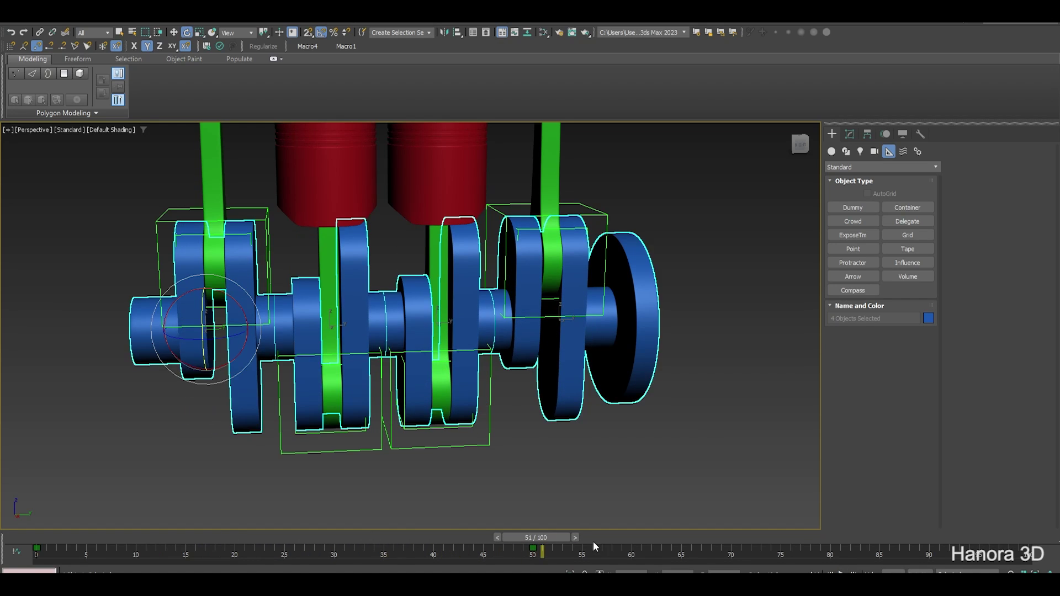
pyautogui.moveTo(558, 539)
pyautogui.mouseDown()
pyautogui.moveTo(502, 538)
pyautogui.moveTo(546, 538)
pyautogui.mouseUp()
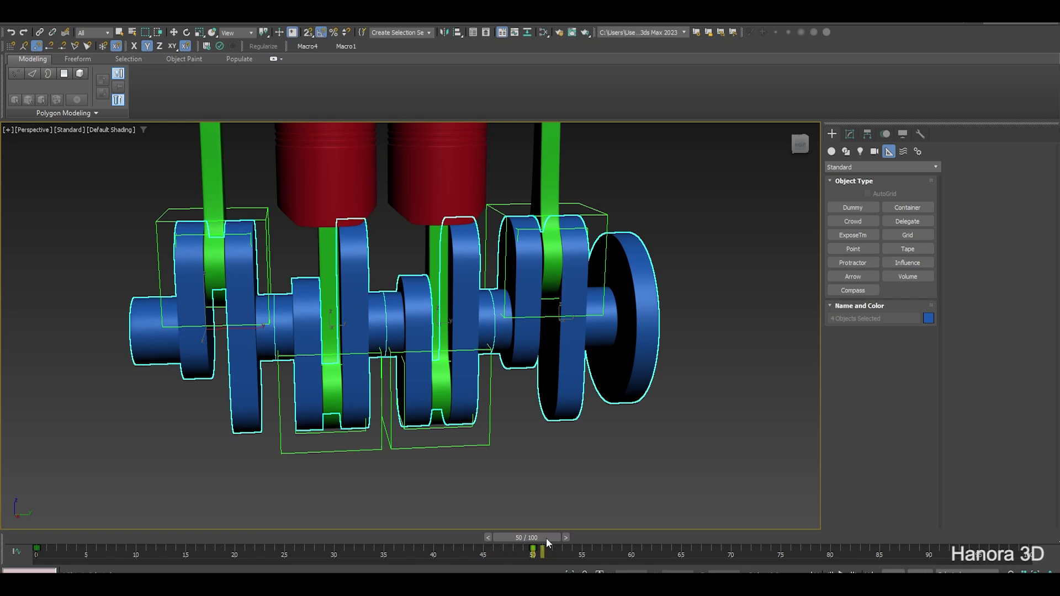
pyautogui.press('e')
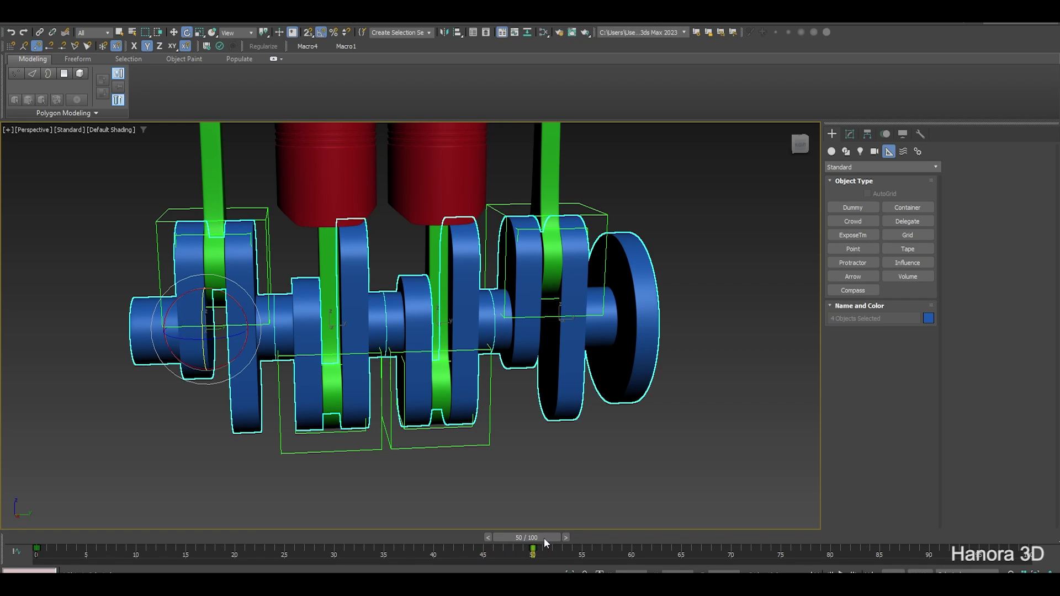
pyautogui.moveTo(545, 538); pyautogui.dragTo(468, 538)
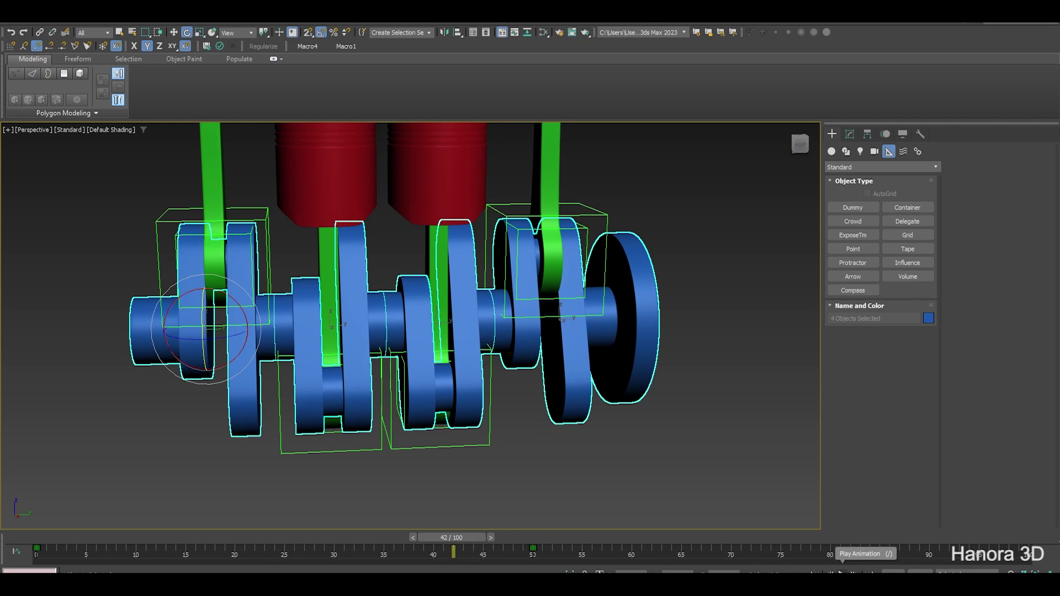
pyautogui.click(842, 573)
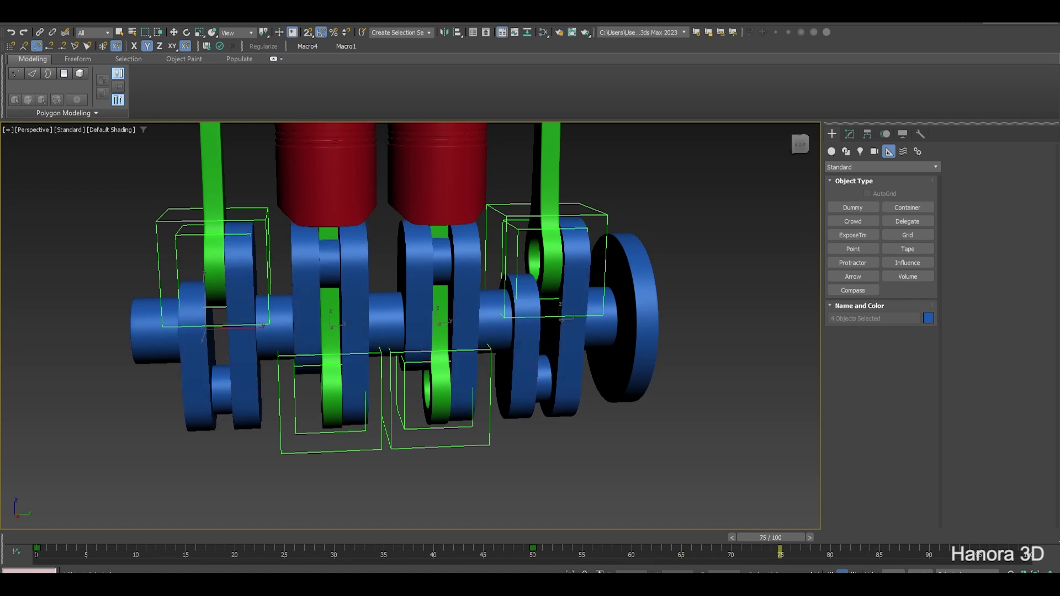
pyautogui.press('e')
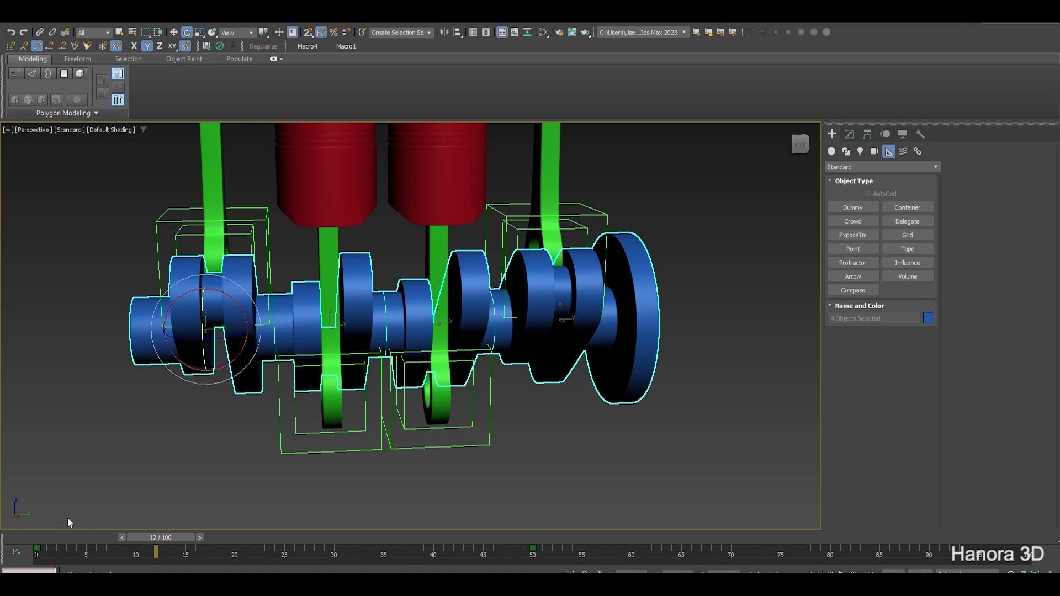
pyautogui.moveTo(171, 535); pyautogui.dragTo(15, 536)
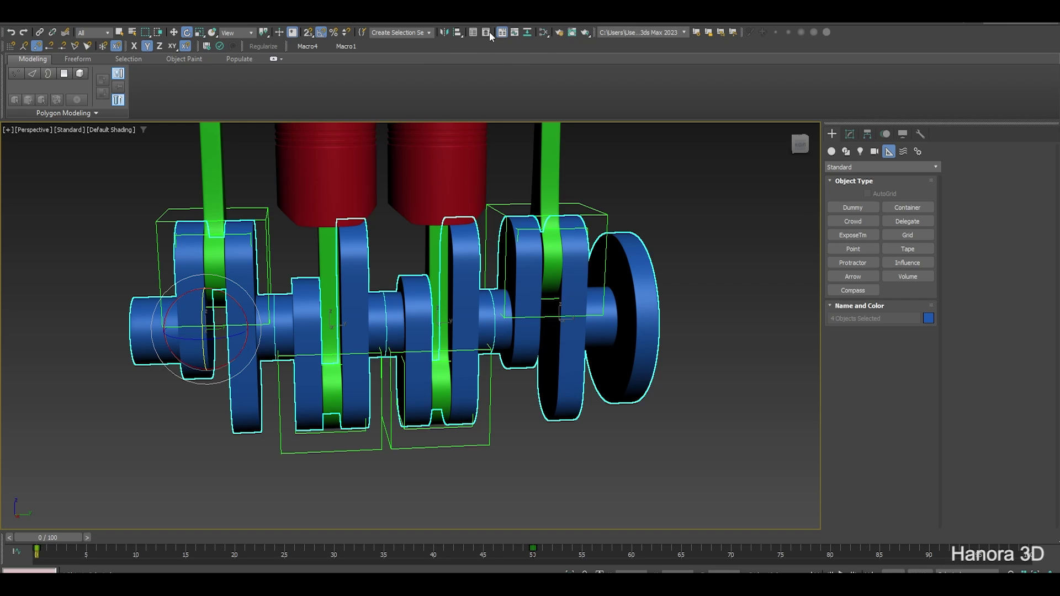
# In the Curve Editor, select the Y Rotation tracks of the four crank sections
pyautogui.click(515, 31)
pyautogui.moveTo(498, 174); pyautogui.dragTo(370, 159)
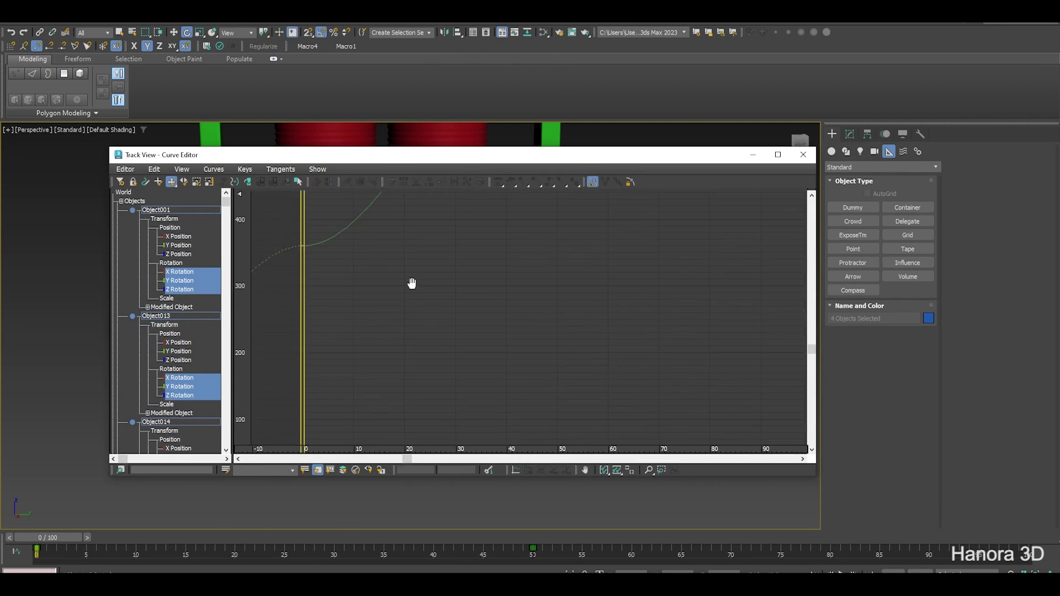
pyautogui.scroll(-1, 185, 286)
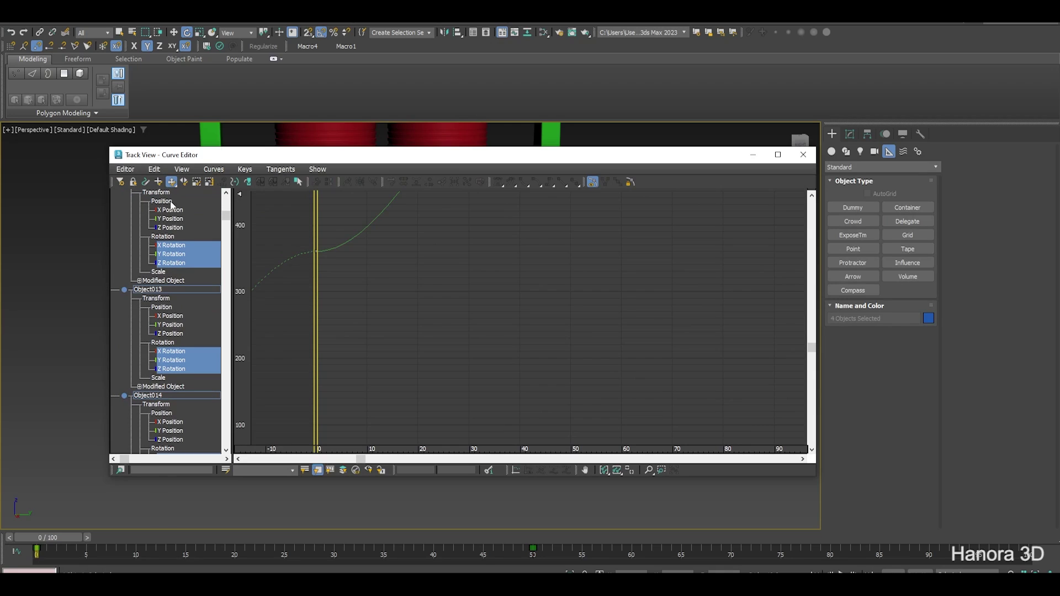
pyautogui.click(172, 256)
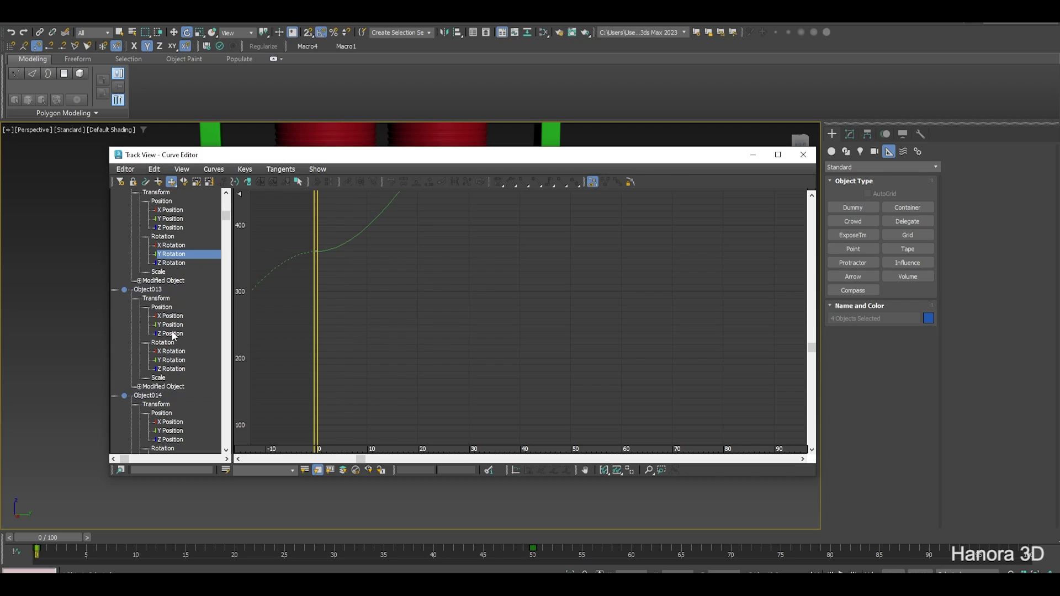
pyautogui.keyDown('ctrl'); pyautogui.click(172, 361); pyautogui.keyUp('ctrl')
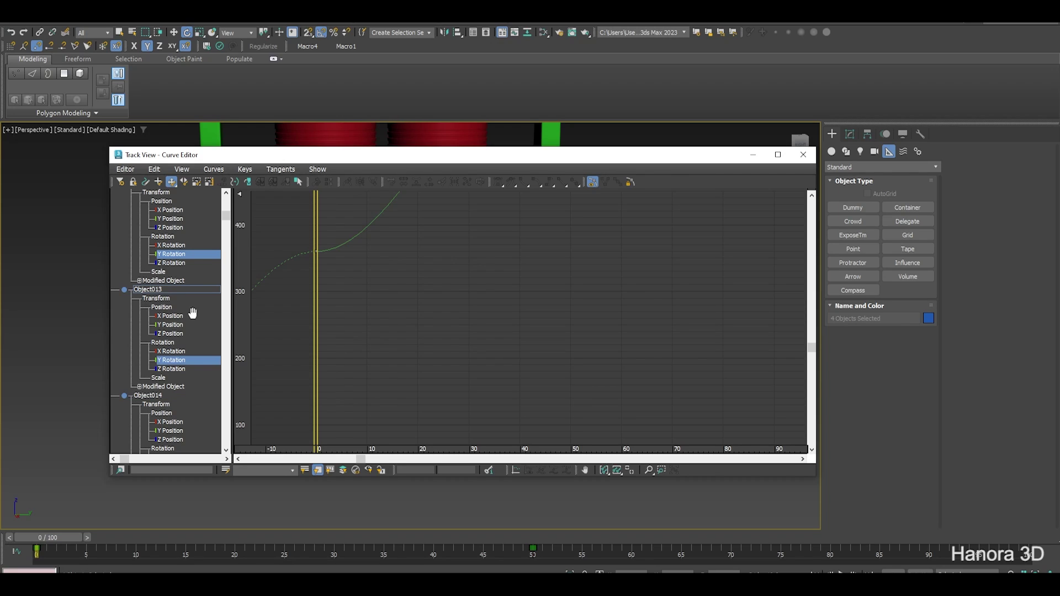
pyautogui.scroll(-2, 190, 265)
pyautogui.scroll(-1, 193, 239)
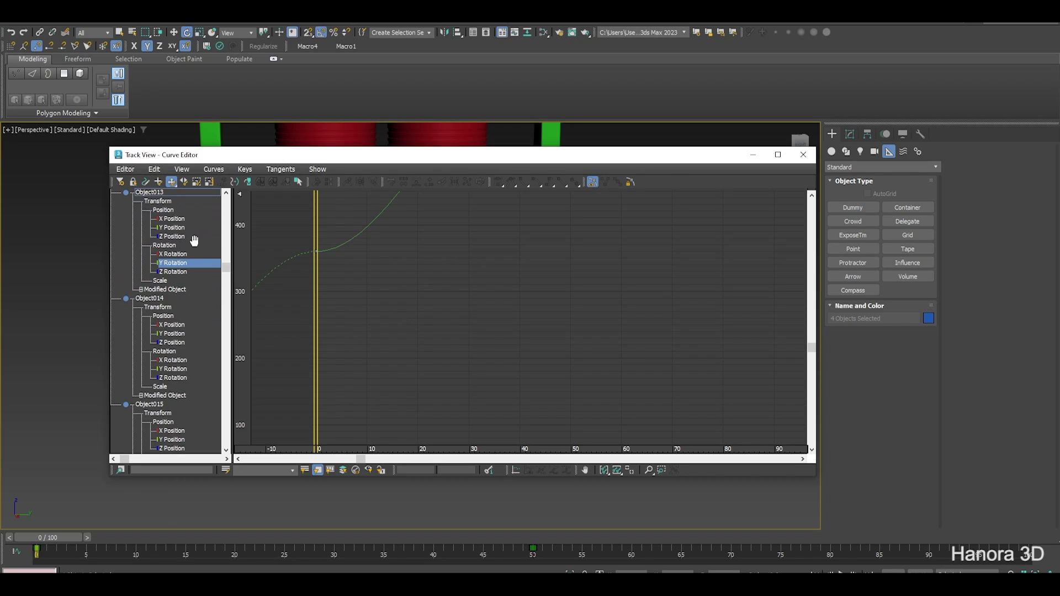
pyautogui.scroll(-1, 190, 243)
pyautogui.keyDown('ctrl'); pyautogui.click(173, 360); pyautogui.keyUp('ctrl')
pyautogui.scroll(-3, 183, 331)
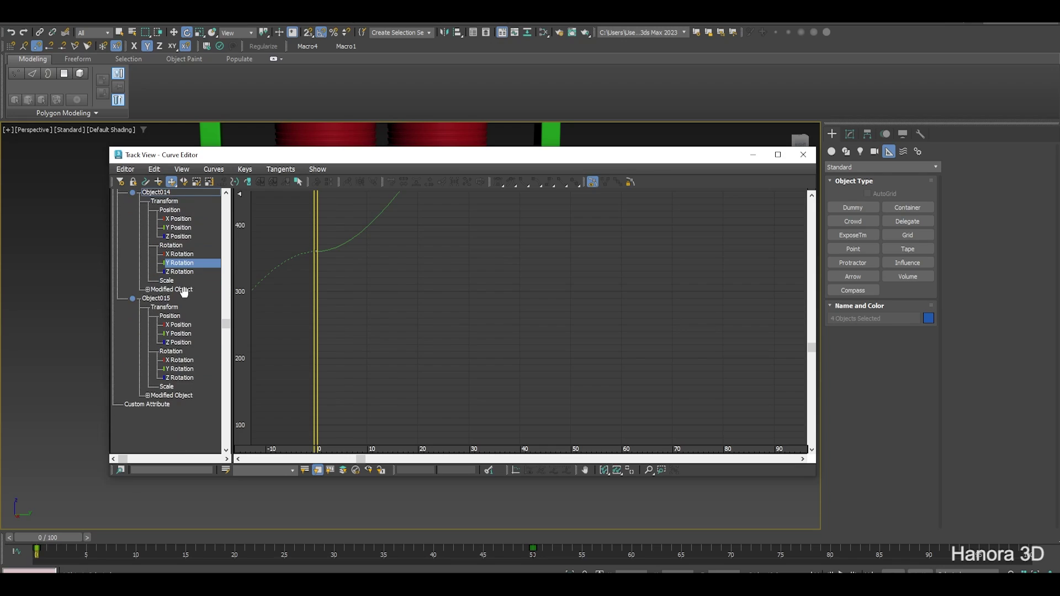
pyautogui.keyDown('ctrl'); pyautogui.click(182, 369); pyautogui.keyUp('ctrl')
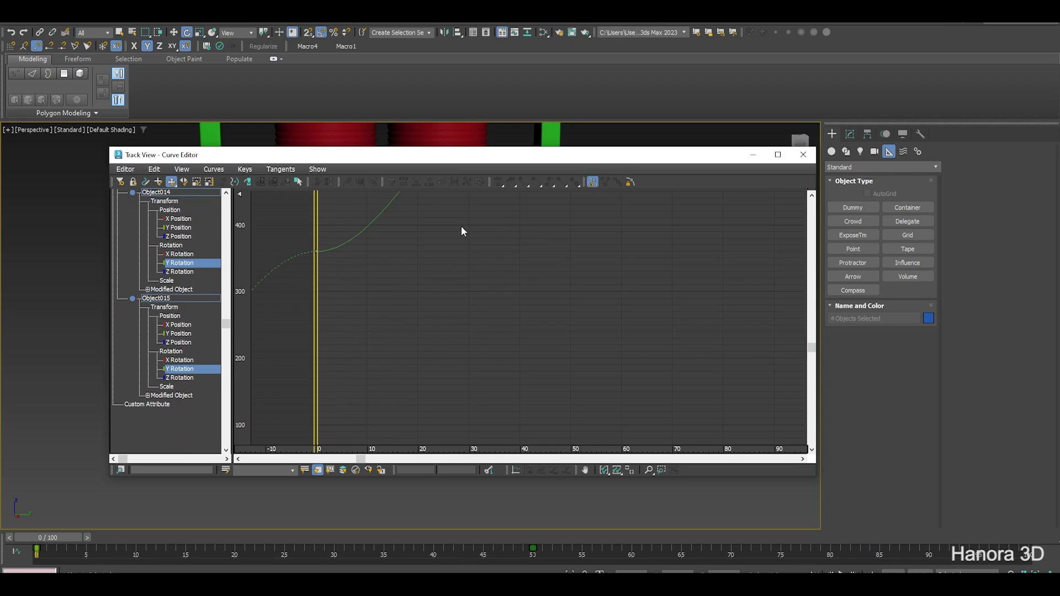
# Make the frame 50 rotation keys linear
pyautogui.moveTo(462, 231); pyautogui.dragTo(441, 371, button='middle')
pyautogui.moveTo(300, 229); pyautogui.dragTo(420, 399)
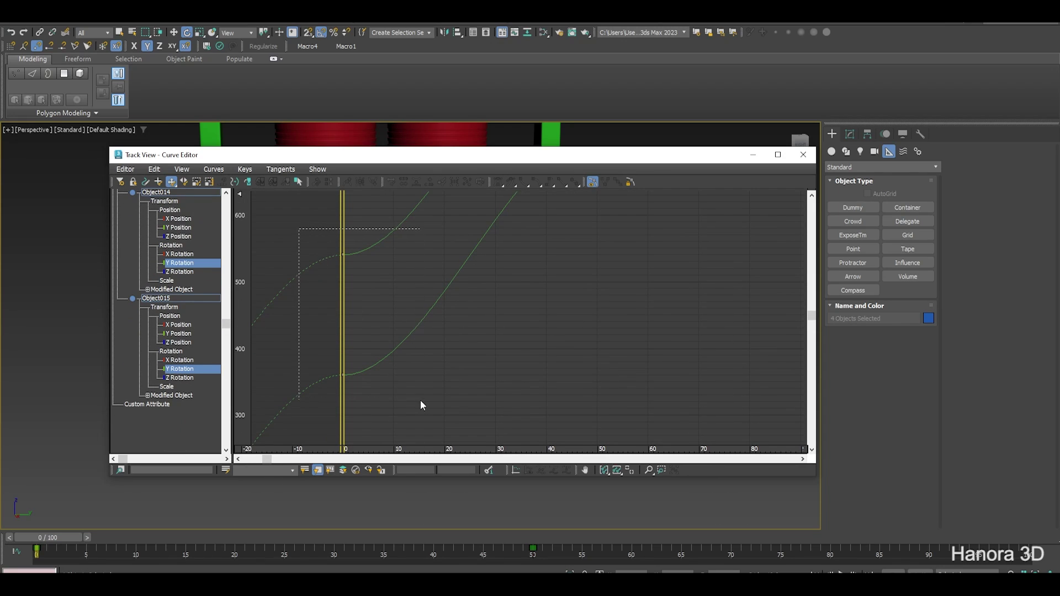
pyautogui.moveTo(564, 293); pyautogui.dragTo(497, 322, button='middle')
pyautogui.moveTo(367, 228); pyautogui.dragTo(486, 399)
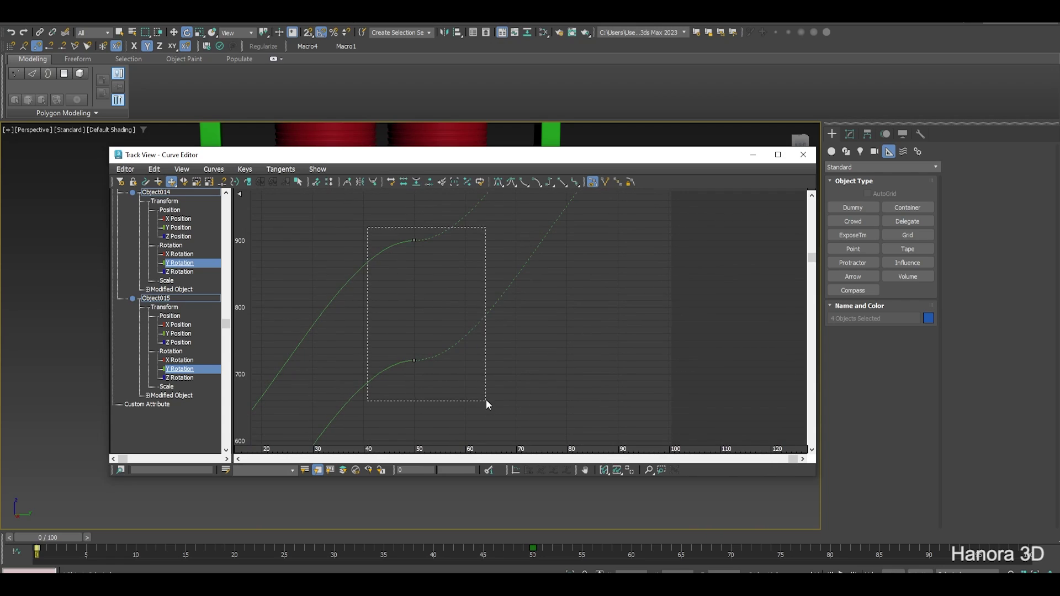
pyautogui.click(565, 188)
pyautogui.moveTo(411, 298); pyautogui.dragTo(547, 251, button='middle')
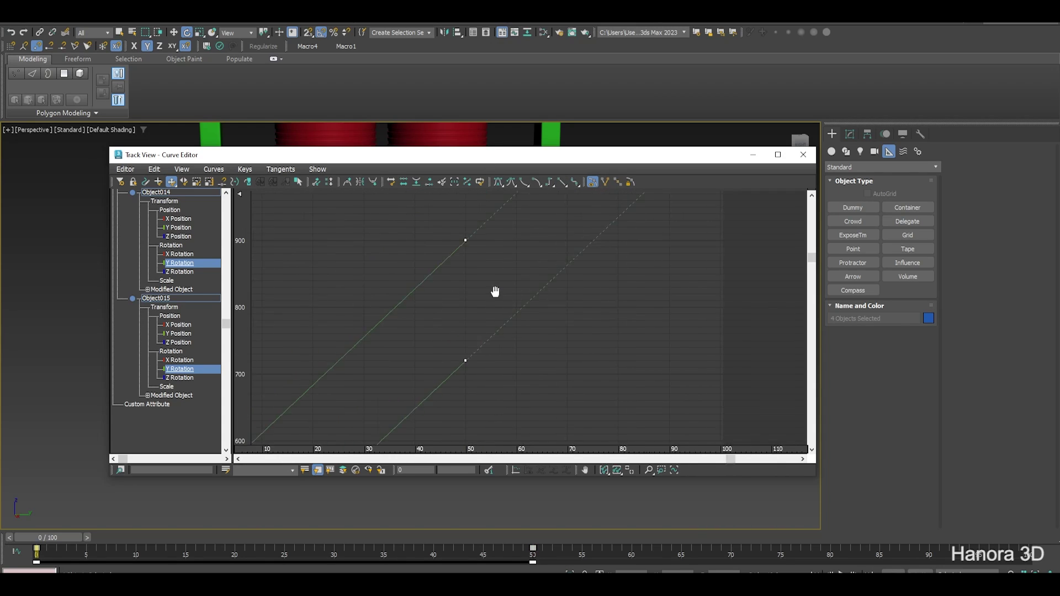
# Set the out-of-range type to Relative Repeat and close the Curve Editor
pyautogui.click(155, 172)
pyautogui.moveTo(170, 233)
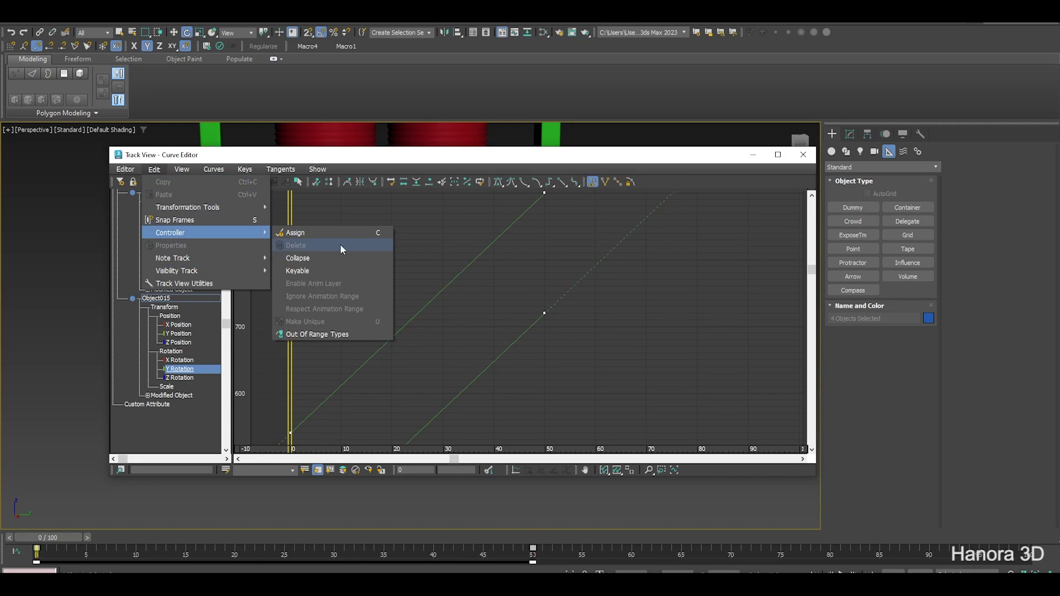
pyautogui.click(356, 334)
pyautogui.moveTo(233, 166); pyautogui.dragTo(370, 166)
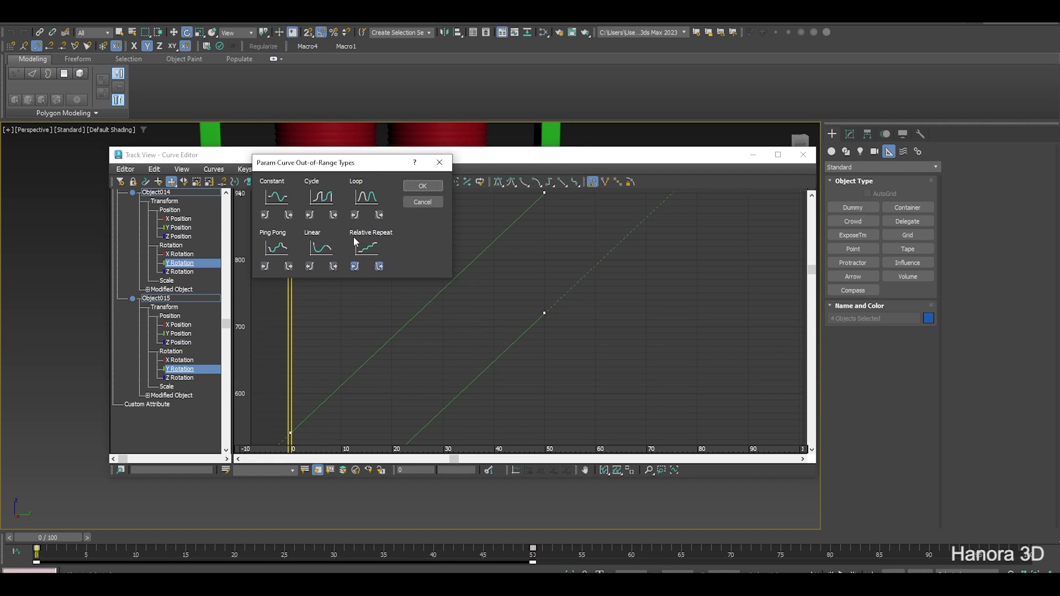
pyautogui.click(423, 186)
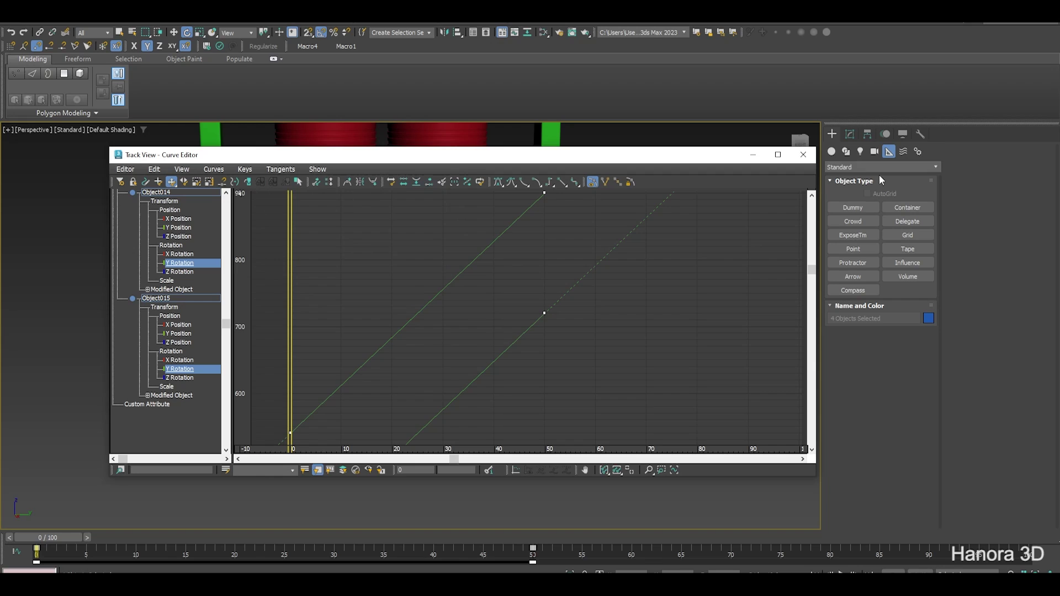
pyautogui.click(804, 154)
pyautogui.scroll(-5, 553, 309)
pyautogui.keyDown('alt'); pyautogui.moveTo(553, 309); pyautogui.dragTo(601, 310, button='middle'); pyautogui.keyUp('alt')
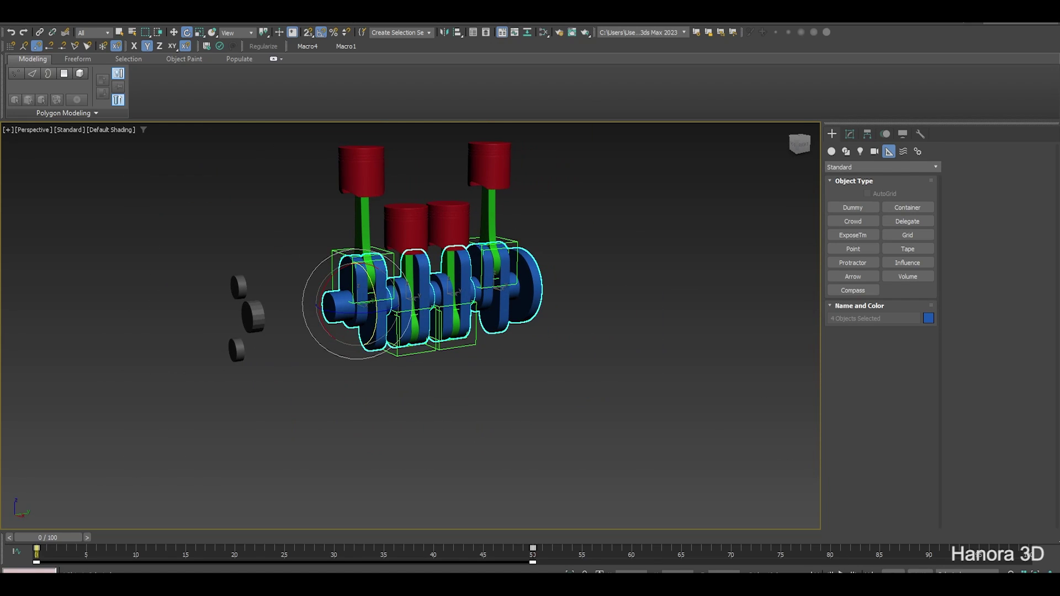
pyautogui.click(595, 308)
pyautogui.press('F4')
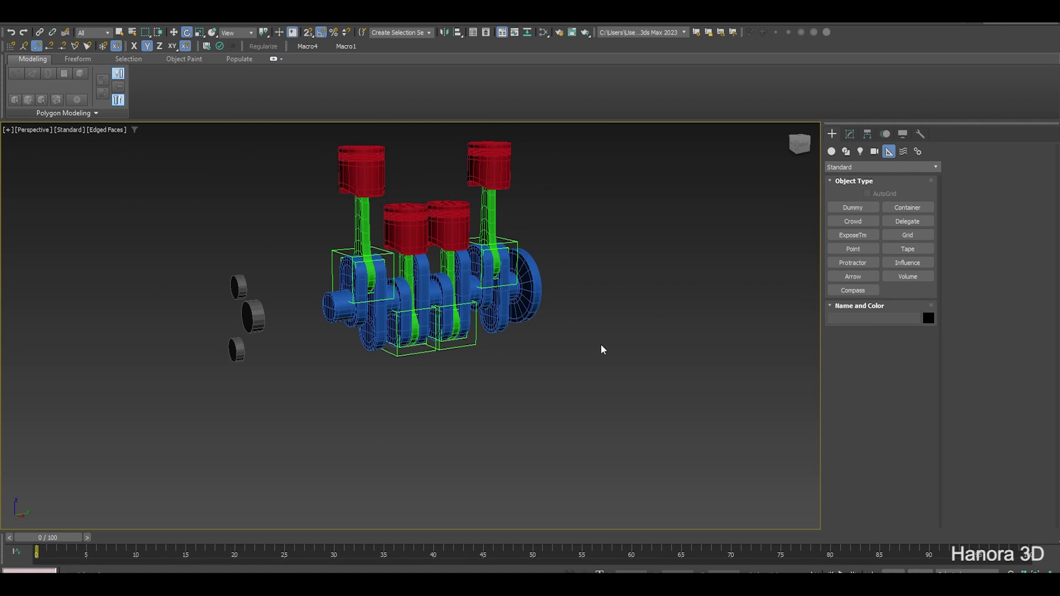
pyautogui.press('F4')
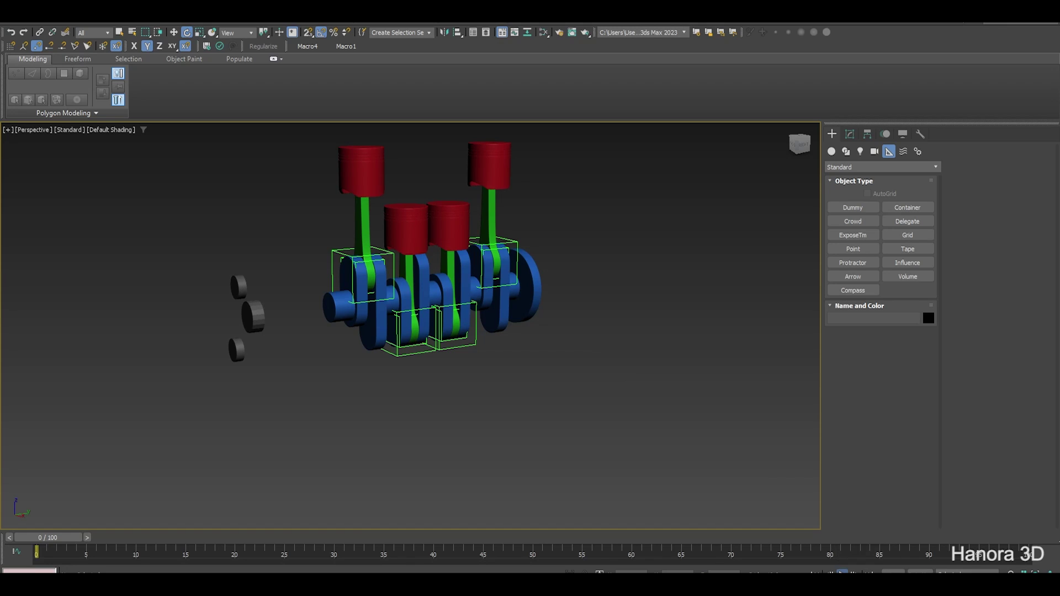
pyautogui.click(842, 572)
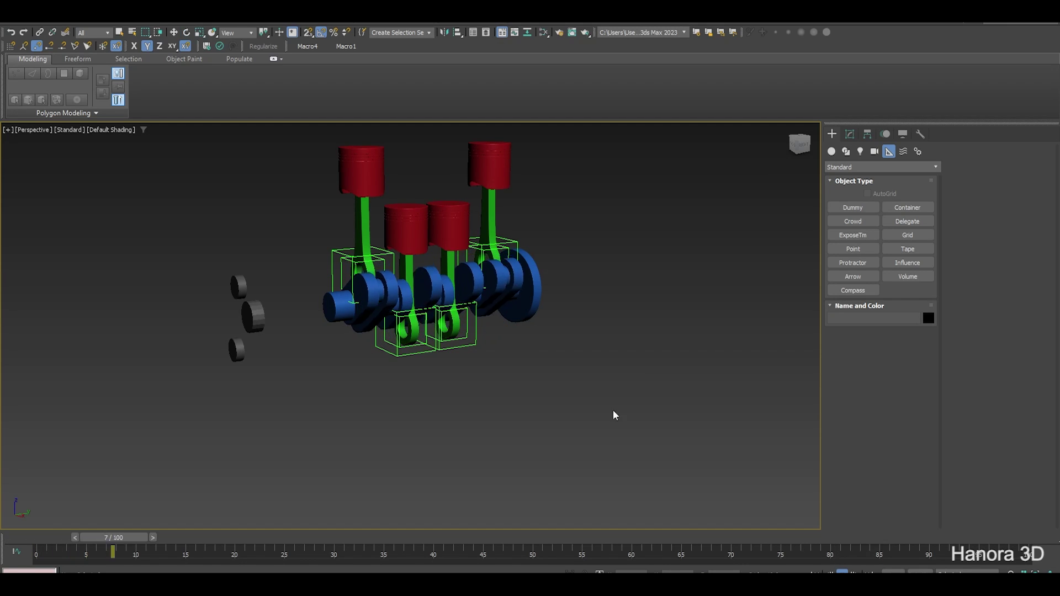
pyautogui.scroll(3, 540, 331)
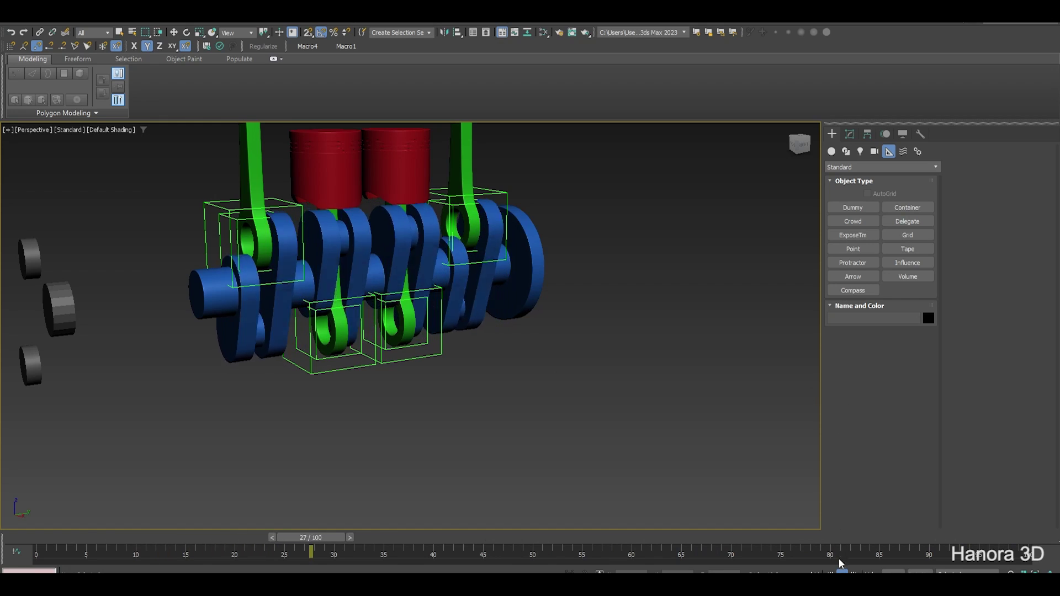
pyautogui.click(842, 575)
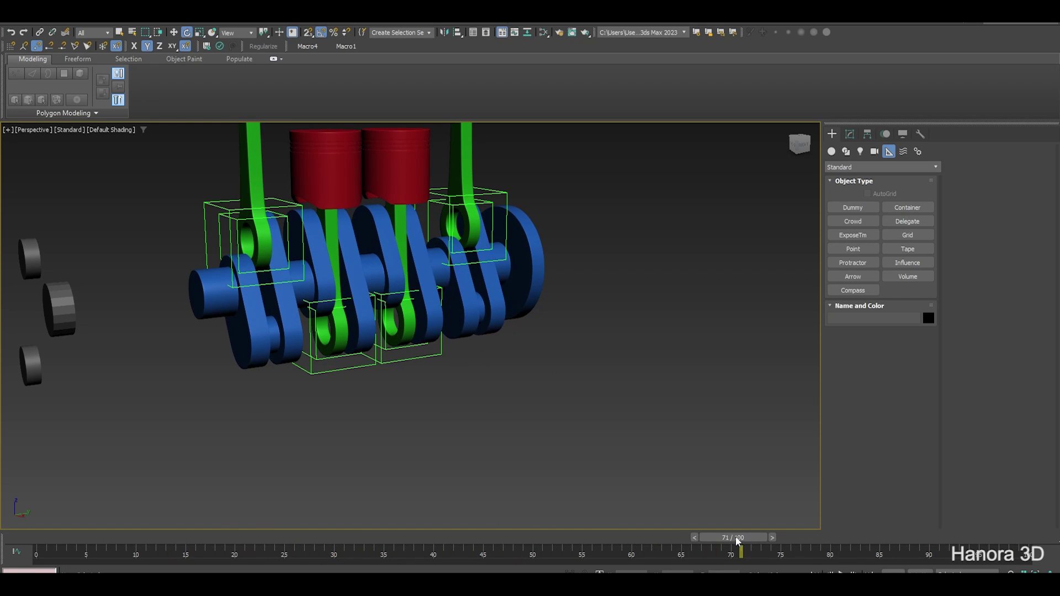
pyautogui.moveTo(737, 538); pyautogui.dragTo(52, 492)
pyautogui.press('e')
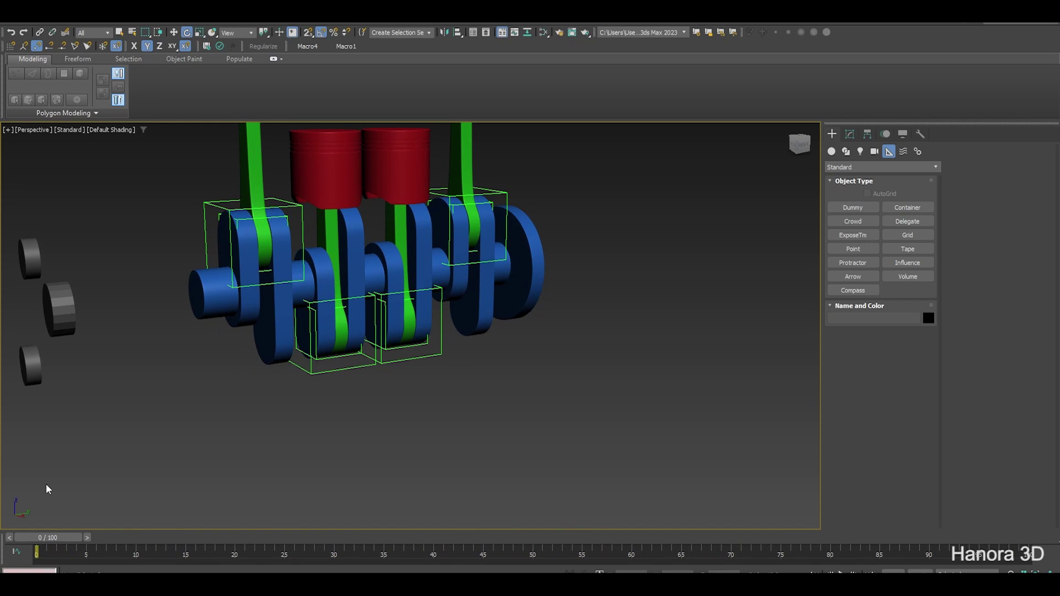
pyautogui.press('q')
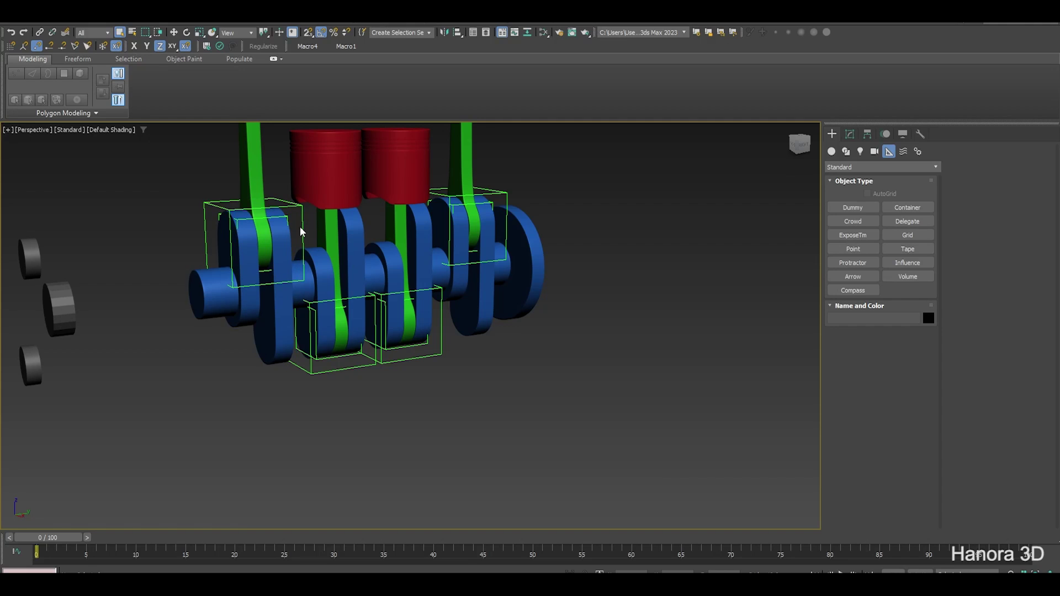
# Select crankshaft Object001, scrub the timeline to check it, and zoom onto the crankshaft
pyautogui.moveTo(301, 230); pyautogui.dragTo(307, 241, button='middle')
pyautogui.click(294, 305)
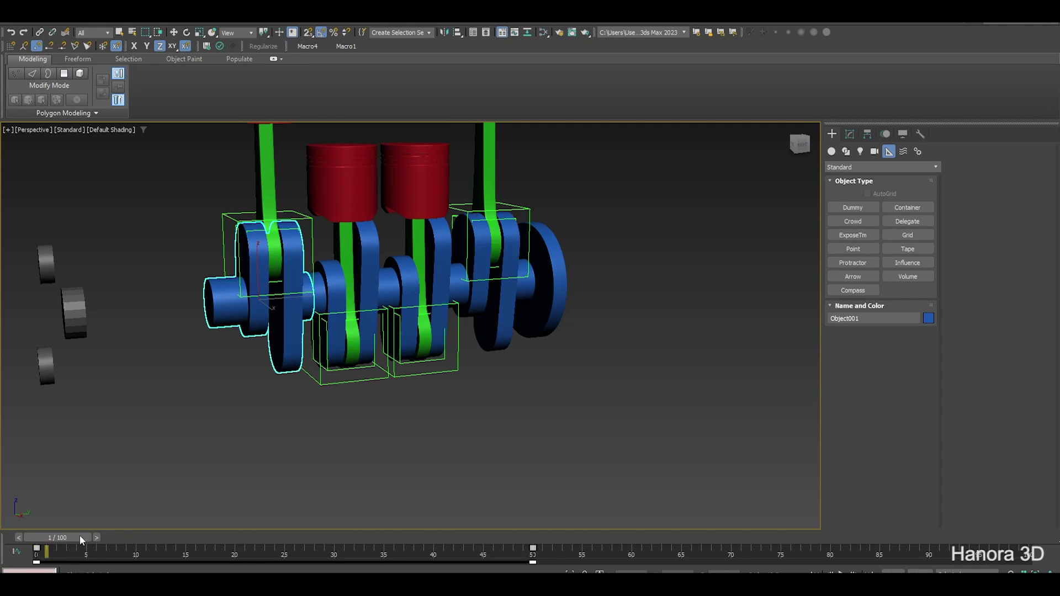
pyautogui.moveTo(79, 535)
pyautogui.mouseDown()
pyautogui.moveTo(243, 534)
pyautogui.moveTo(50, 535)
pyautogui.mouseUp()
pyautogui.scroll(3, 304, 224)
pyautogui.scroll(2, 303, 224)
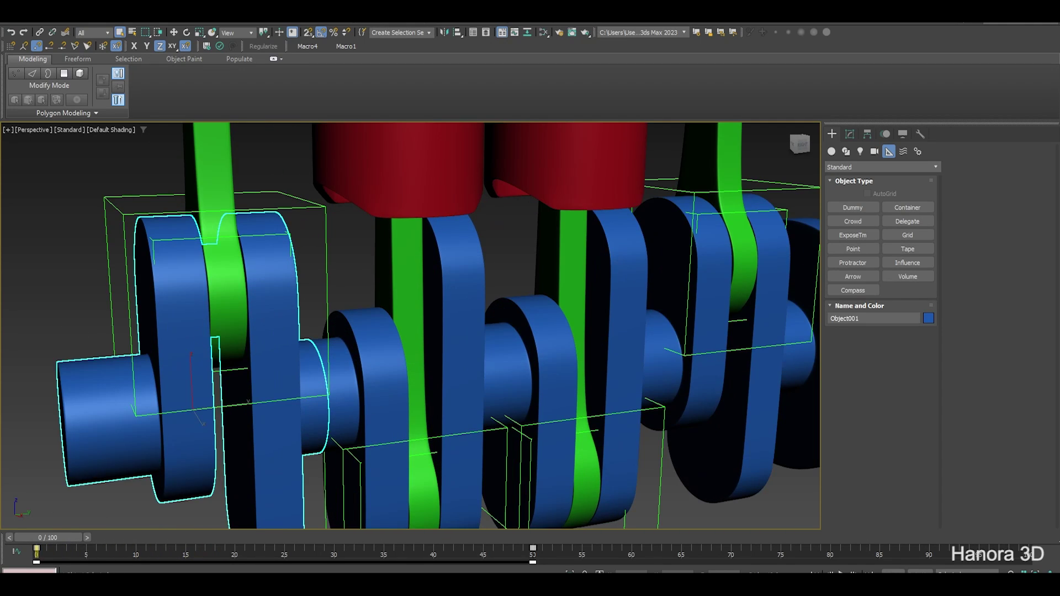
pyautogui.moveTo(104, 397); pyautogui.dragTo(122, 404, button='middle')
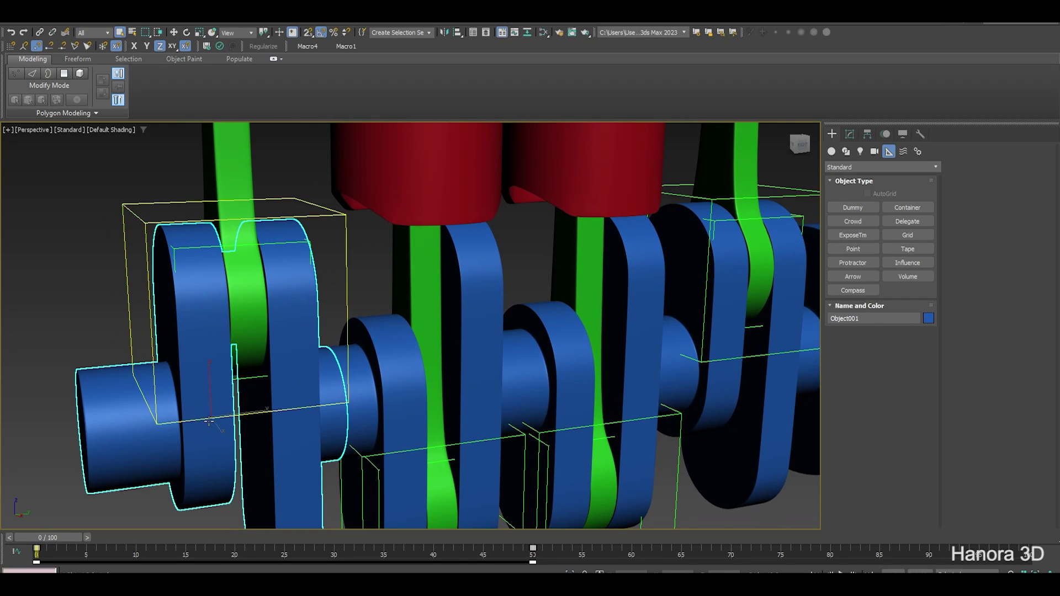
pyautogui.scroll(2, 234, 405)
pyautogui.moveTo(220, 331); pyautogui.dragTo(243, 335, button='middle')
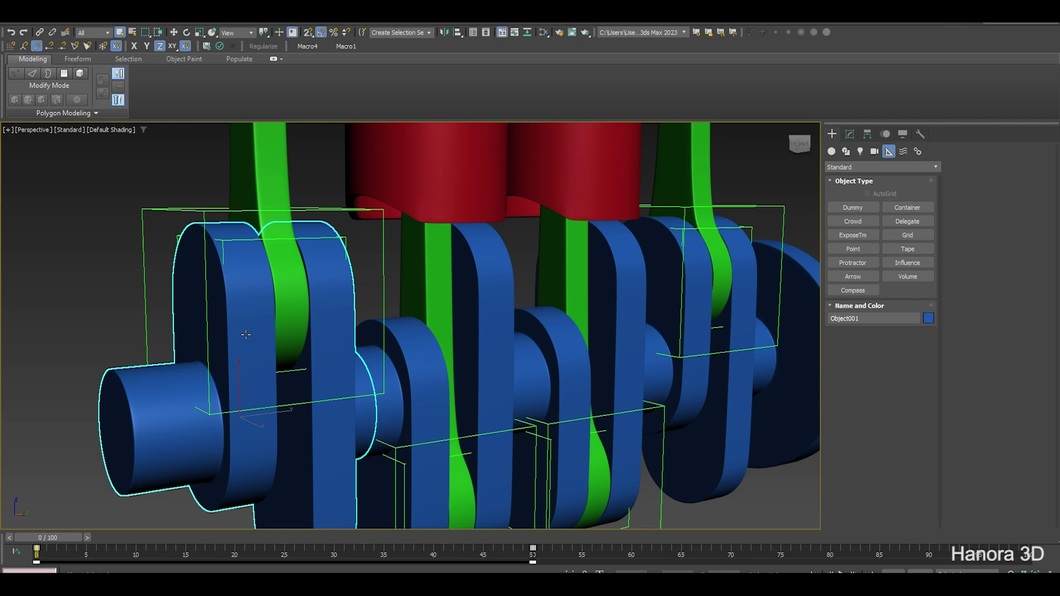
# Activate Select and Link and orbit close to the front crank throw
pyautogui.click(41, 35)
pyautogui.keyDown('alt'); pyautogui.moveTo(199, 272); pyautogui.dragTo(210, 272, button='middle'); pyautogui.keyUp('alt')
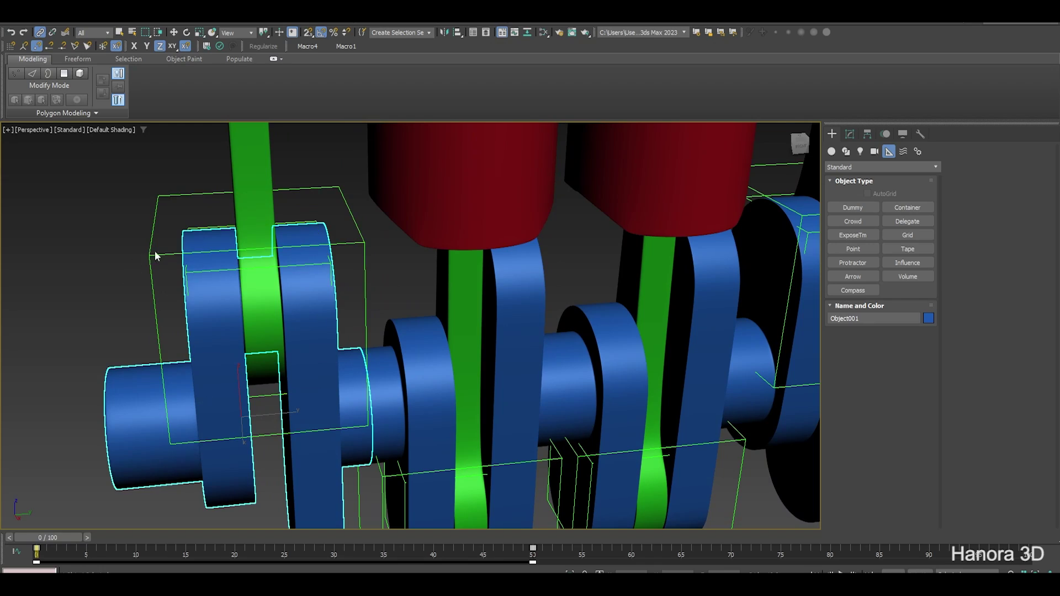
pyautogui.scroll(3, 303, 327)
pyautogui.keyDown('alt'); pyautogui.moveTo(272, 315); pyautogui.dragTo(260, 312, button='middle'); pyautogui.keyUp('alt')
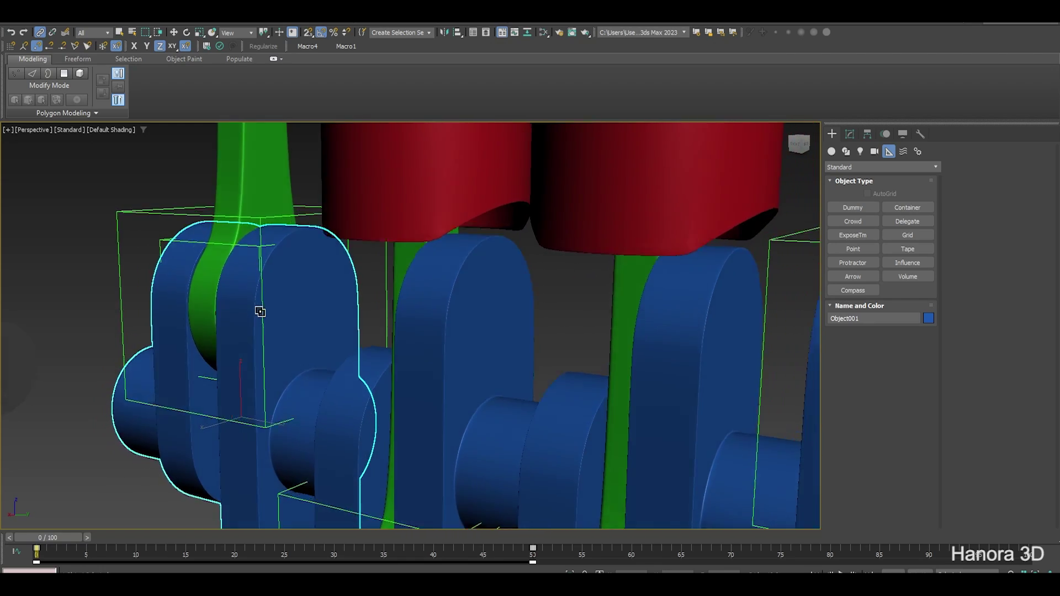
pyautogui.scroll(-3, 261, 312)
pyautogui.moveTo(326, 315)
pyautogui.keyDown('alt'); pyautogui.mouseDown(button='middle')
pyautogui.moveTo(343, 308)
pyautogui.moveTo(330, 344)
pyautogui.moveTo(293, 348)
pyautogui.mouseUp(button='middle'); pyautogui.keyUp('alt')
pyautogui.scroll(2, 343, 307)
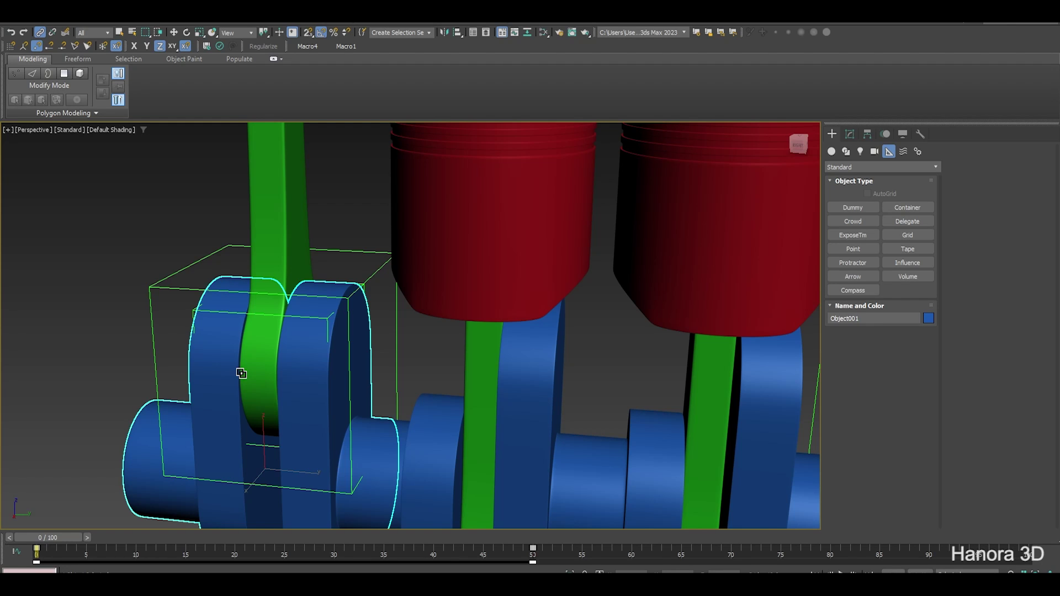
# Select Dummy001 and move it down onto the front crank pin
pyautogui.keyDown('alt'); pyautogui.moveTo(241, 374); pyautogui.dragTo(270, 419, button='middle'); pyautogui.keyUp('alt')
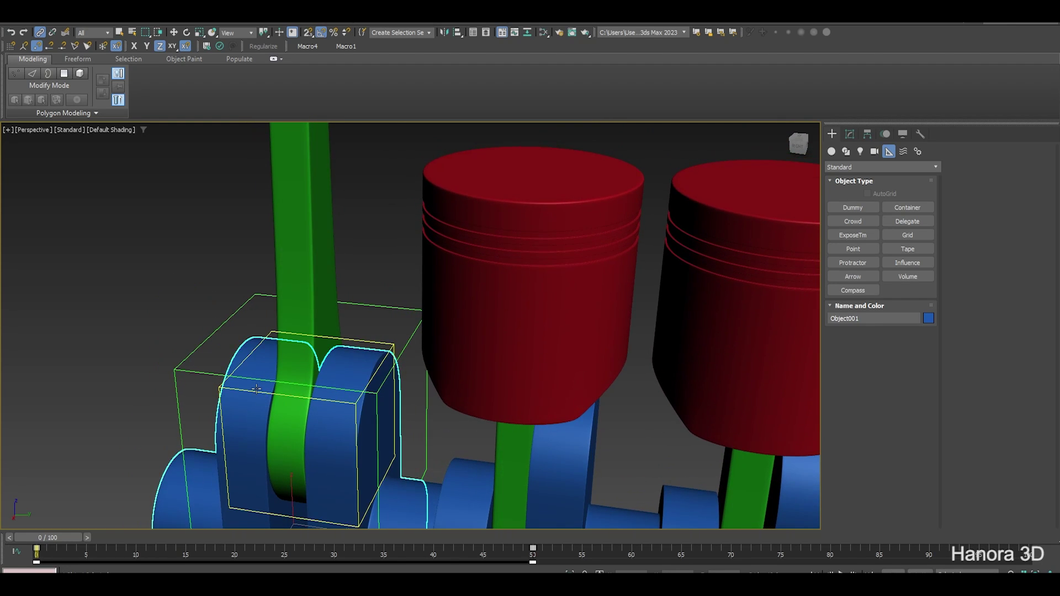
pyautogui.moveTo(256, 390); pyautogui.dragTo(253, 305)
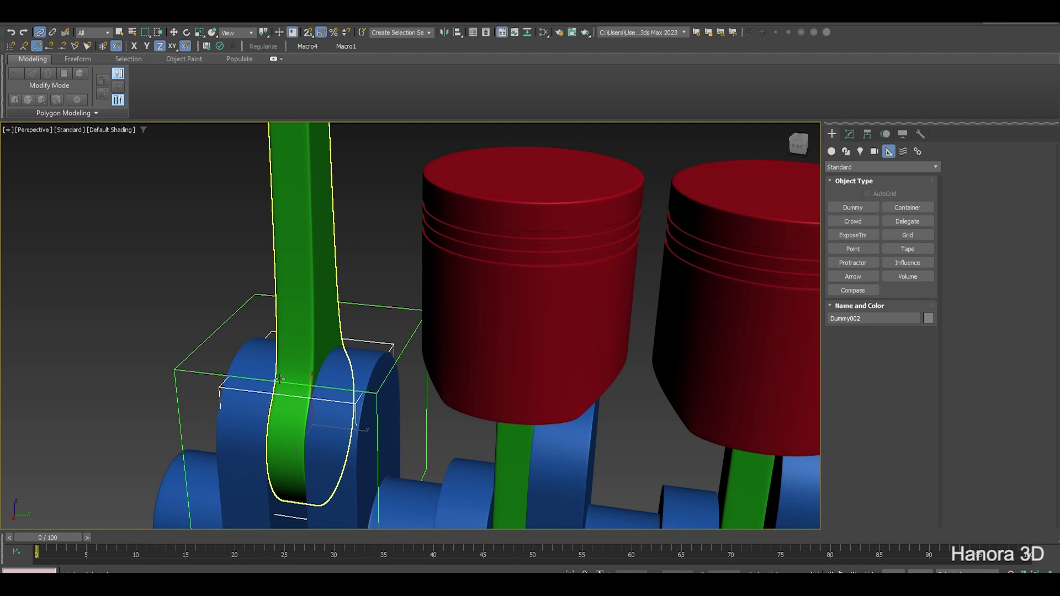
pyautogui.keyDown('alt'); pyautogui.moveTo(280, 377); pyautogui.dragTo(230, 310, button='middle'); pyautogui.keyUp('alt')
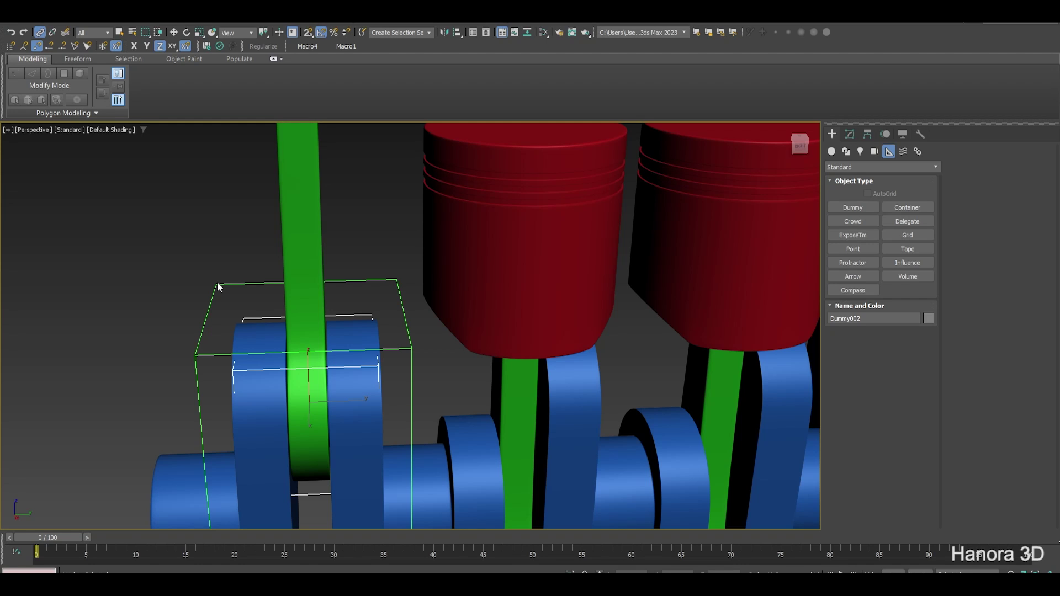
pyautogui.click(246, 284)
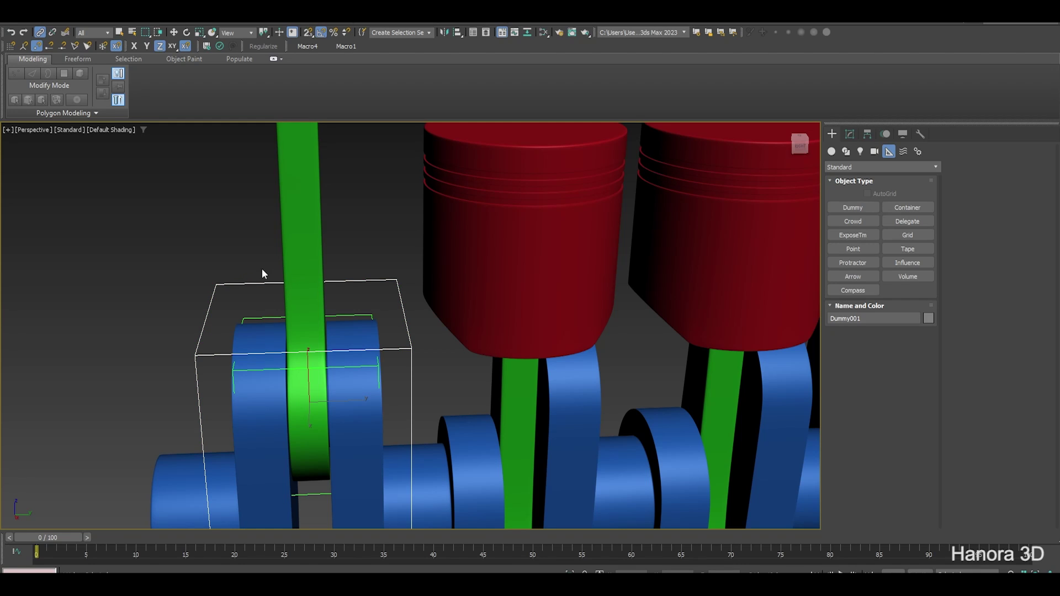
pyautogui.press('w')
pyautogui.keyDown('alt'); pyautogui.moveTo(254, 313); pyautogui.dragTo(288, 330, button='middle'); pyautogui.keyUp('alt')
pyautogui.moveTo(303, 366)
pyautogui.mouseDown()
pyautogui.moveTo(327, 324)
pyautogui.moveTo(326, 381)
pyautogui.mouseUp()
pyautogui.keyDown('alt'); pyautogui.moveTo(326, 382); pyautogui.dragTo(346, 374, button='middle'); pyautogui.keyUp('alt')
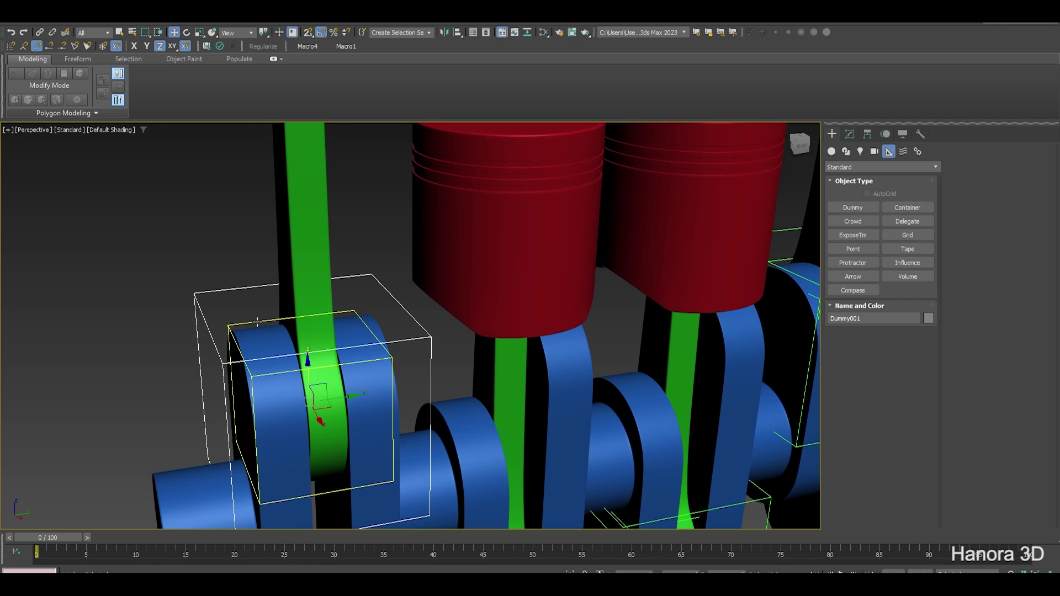
# Link Dummy001 as a child of crankshaft Object001 with Select and Link
pyautogui.moveTo(259, 320)
pyautogui.mouseDown()
pyautogui.moveTo(298, 337)
pyautogui.moveTo(333, 390)
pyautogui.mouseUp()
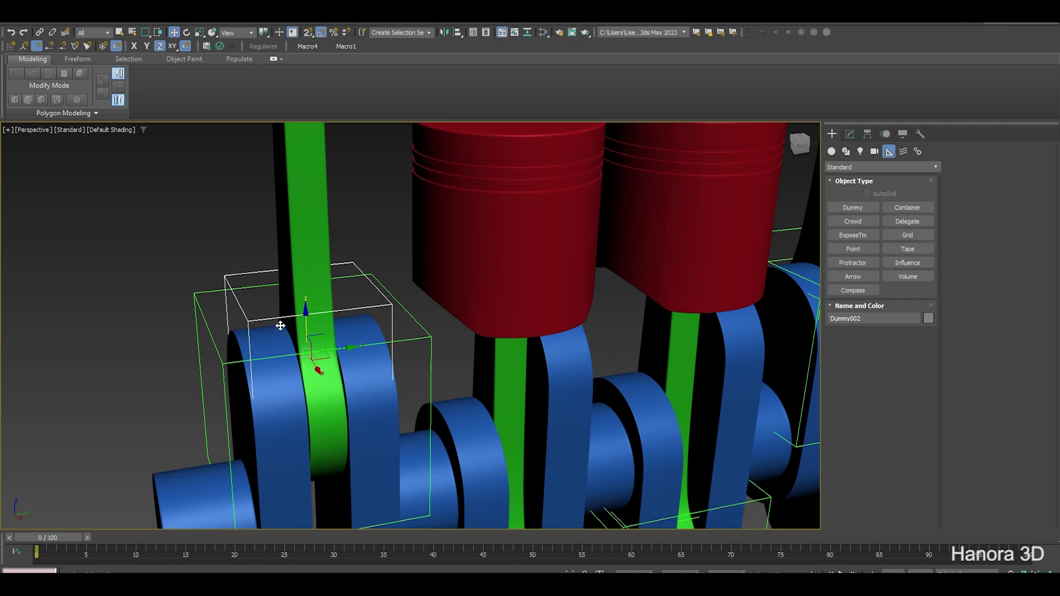
pyautogui.keyDown('alt'); pyautogui.moveTo(332, 390); pyautogui.dragTo(215, 253, button='middle'); pyautogui.keyUp('alt')
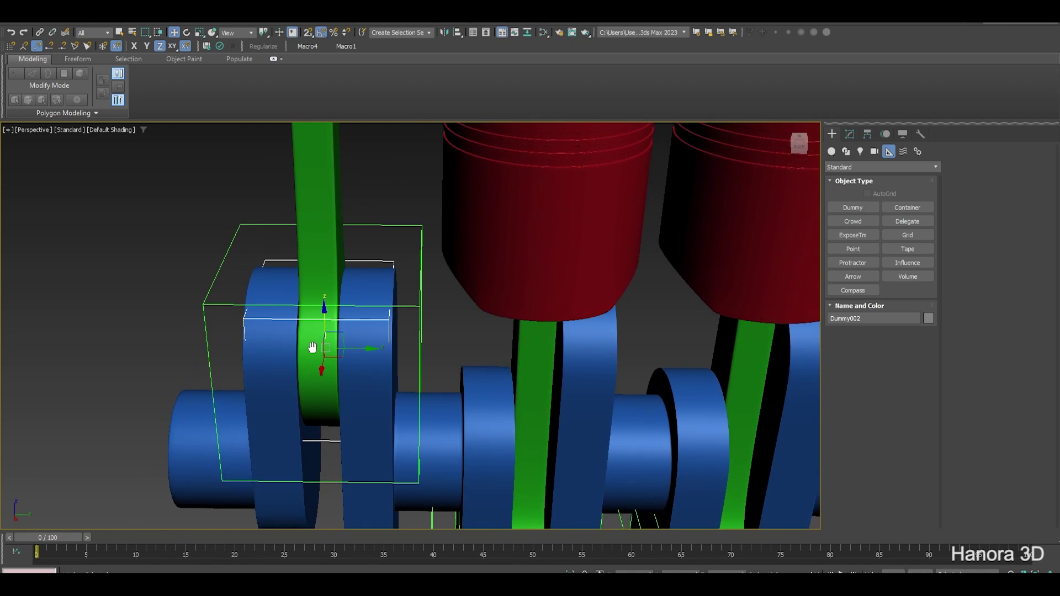
pyautogui.click(194, 423)
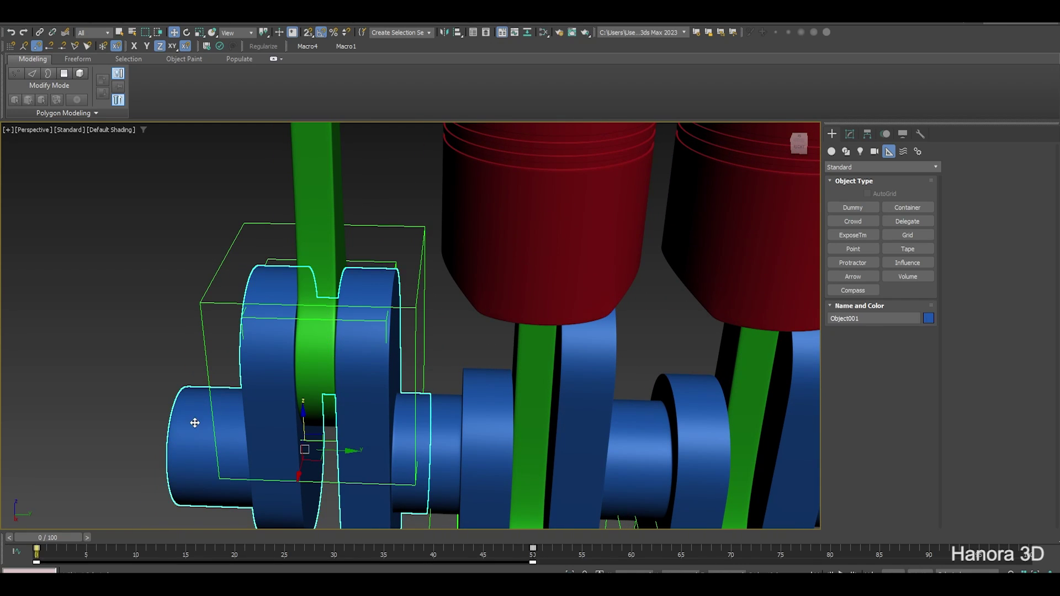
pyautogui.moveTo(194, 423)
pyautogui.keyDown('alt'); pyautogui.mouseDown(button='middle')
pyautogui.moveTo(240, 421)
pyautogui.moveTo(239, 359)
pyautogui.moveTo(213, 284)
pyautogui.mouseUp(button='middle'); pyautogui.keyUp('alt')
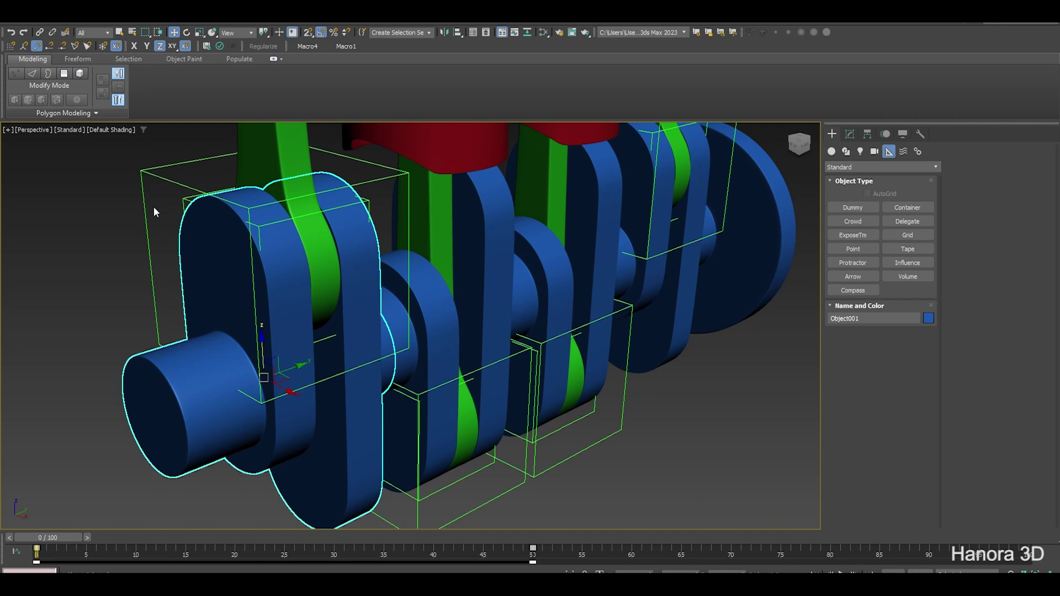
pyautogui.click(159, 176)
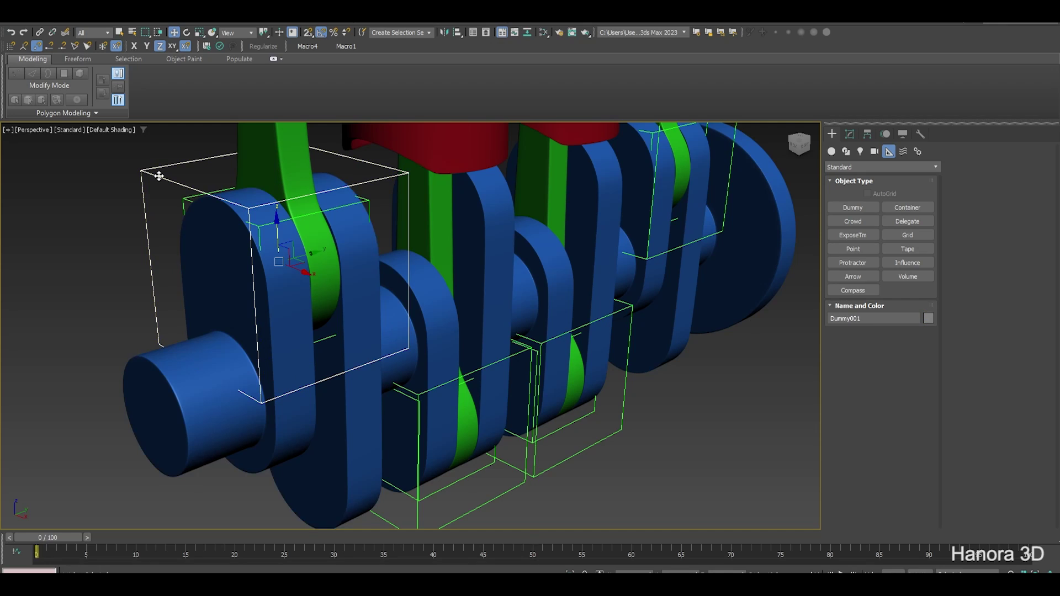
pyautogui.click(39, 32)
pyautogui.moveTo(279, 263)
pyautogui.mouseDown()
pyautogui.moveTo(146, 197)
pyautogui.moveTo(183, 403)
pyautogui.mouseUp()
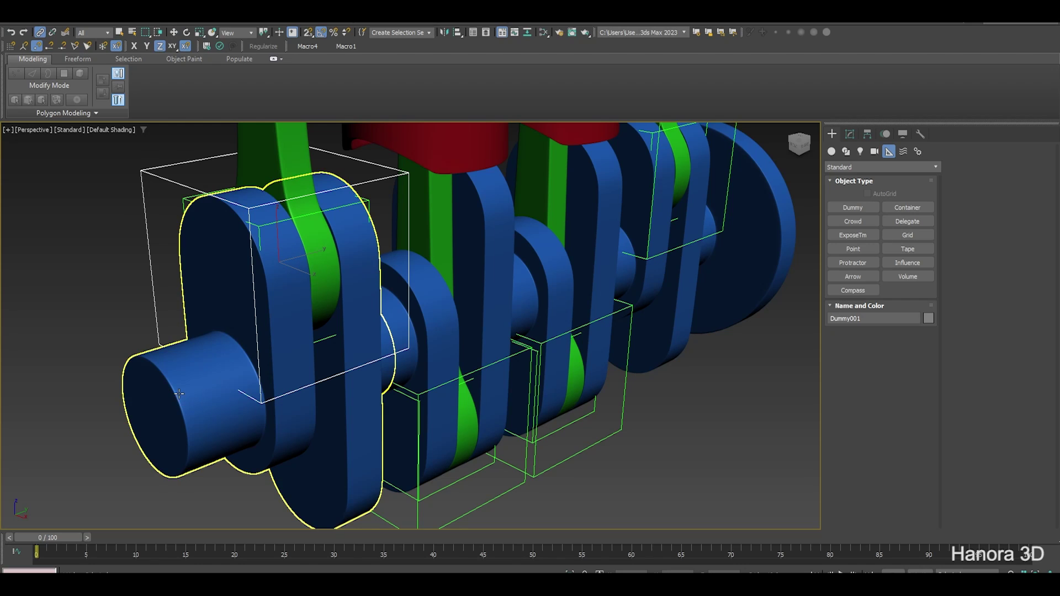
# Rotate the crankshaft -25 degrees about Z to expose the crank throws
pyautogui.moveTo(228, 326); pyautogui.dragTo(240, 352, button='middle')
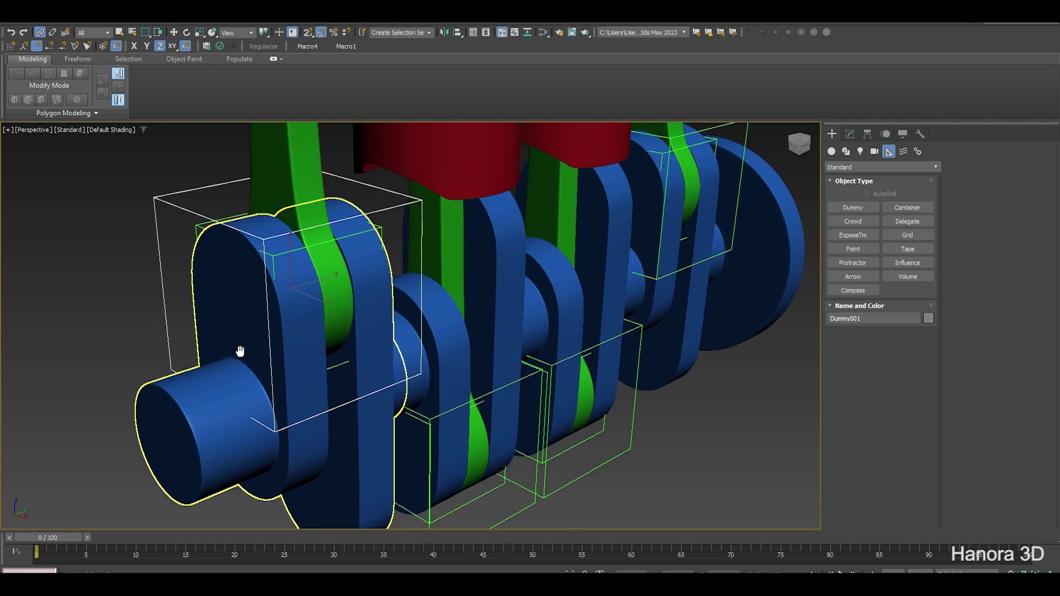
pyautogui.click(226, 414)
pyautogui.press('e')
pyautogui.moveTo(288, 438); pyautogui.dragTo(285, 424, button='middle')
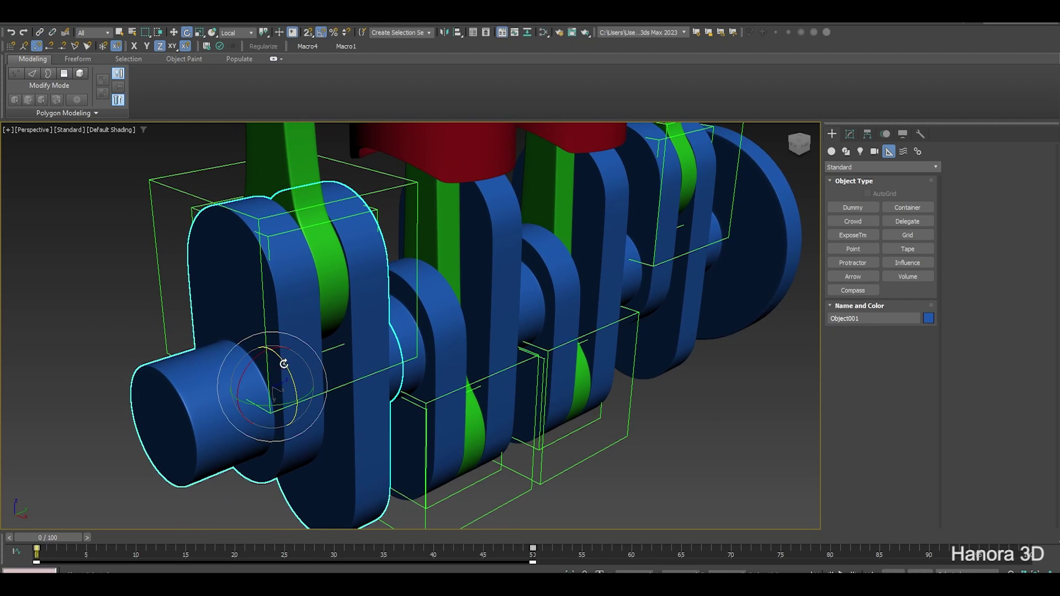
pyautogui.moveTo(283, 364)
pyautogui.mouseDown()
pyautogui.moveTo(281, 349)
pyautogui.moveTo(295, 362)
pyautogui.mouseUp()
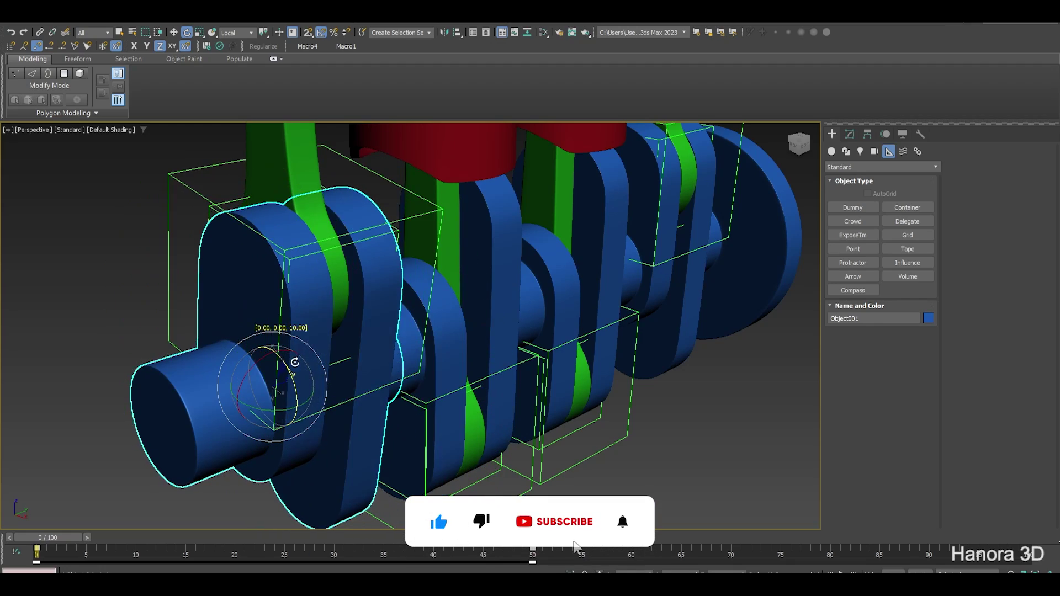
pyautogui.scroll(2, 298, 363)
pyautogui.scroll(2, 304, 363)
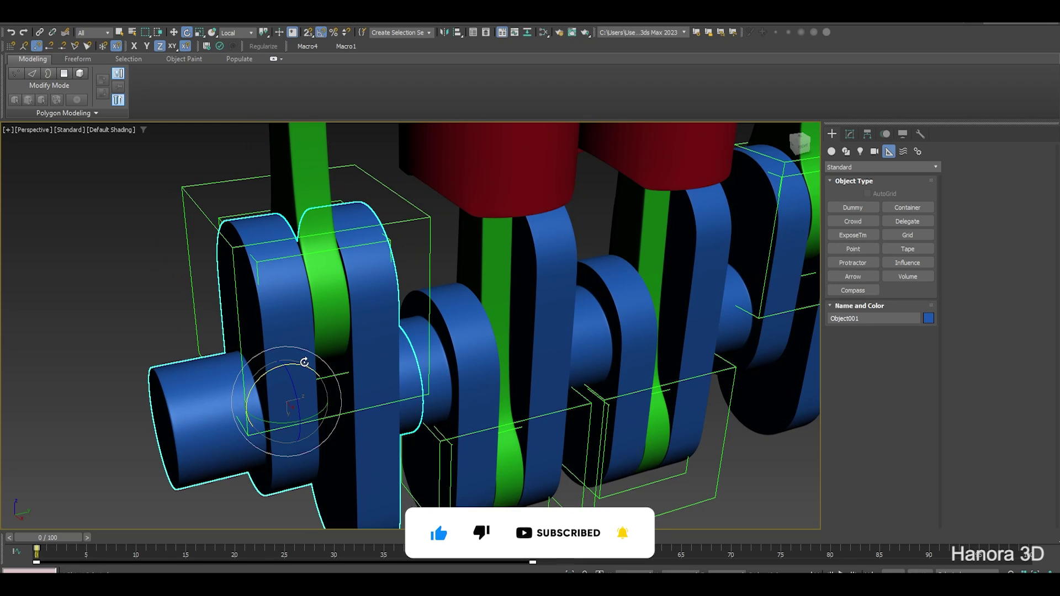
pyautogui.moveTo(441, 389); pyautogui.dragTo(392, 268, button='middle')
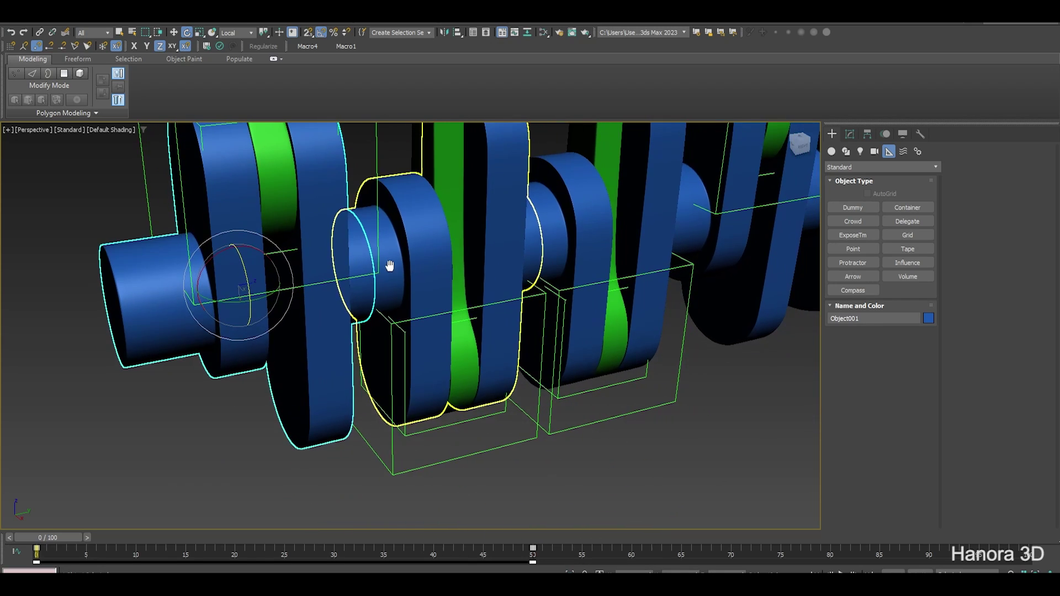
# Link inner dummies Dummy004, Dummy006 and Dummy008 to their surrounding outer boxes
pyautogui.click(471, 418)
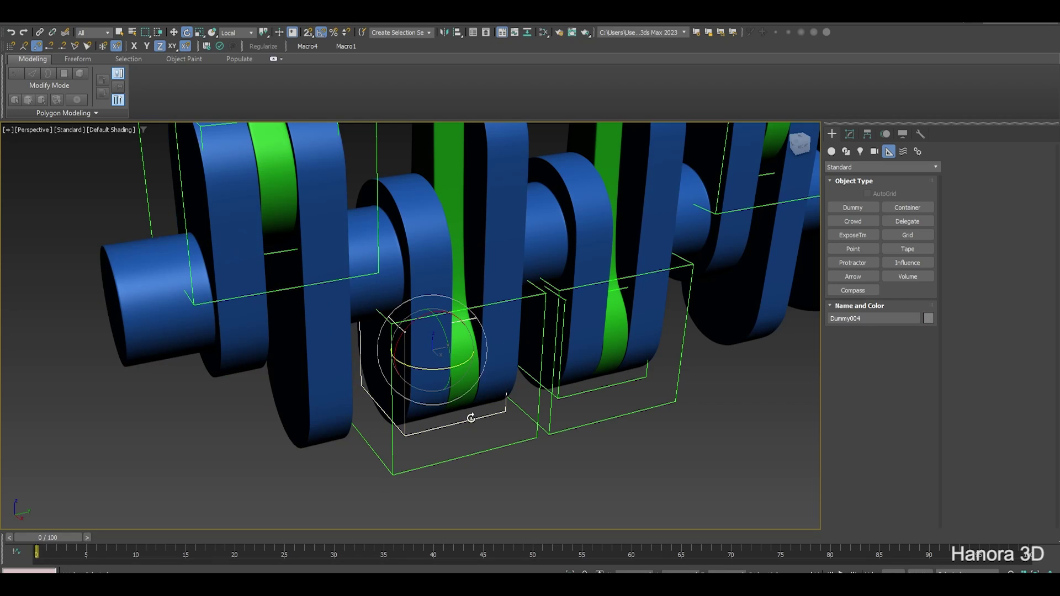
pyautogui.press('q')
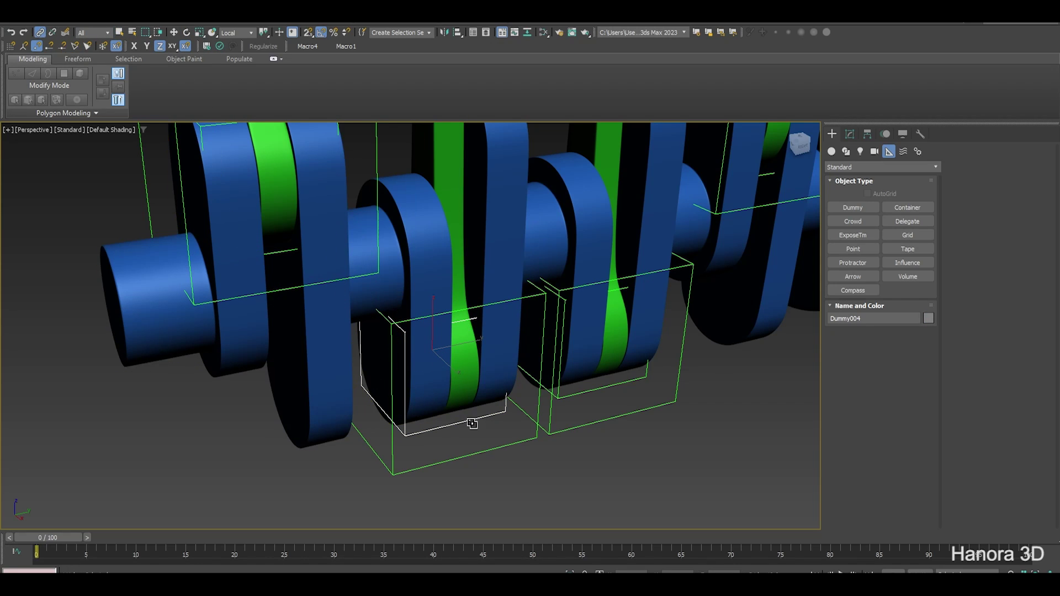
pyautogui.moveTo(472, 423); pyautogui.dragTo(496, 454)
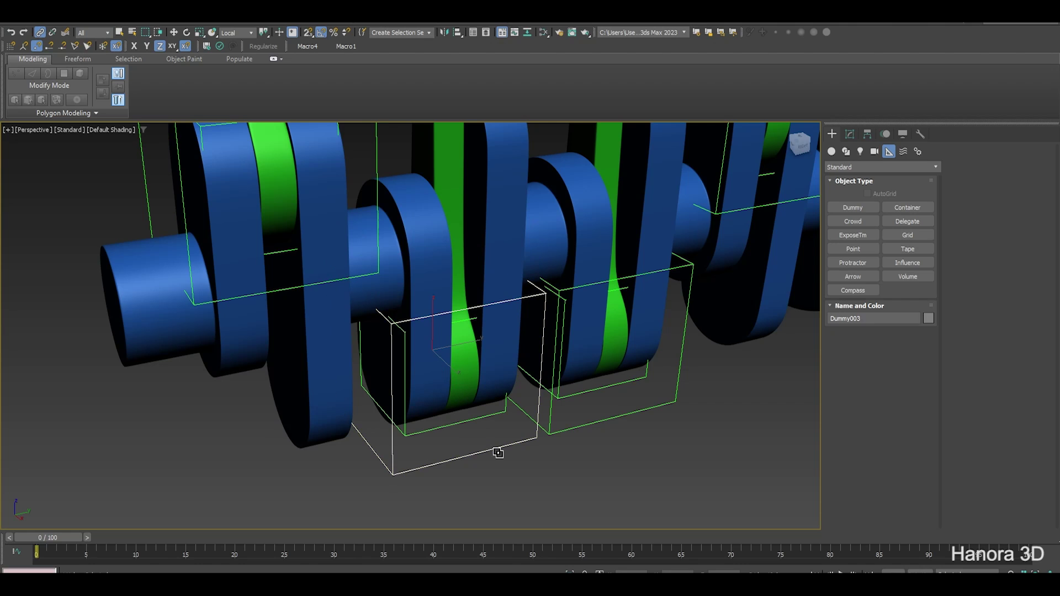
pyautogui.moveTo(497, 450); pyautogui.dragTo(514, 361, button='middle')
pyautogui.moveTo(514, 361)
pyautogui.mouseDown()
pyautogui.moveTo(596, 447)
pyautogui.moveTo(610, 367)
pyautogui.mouseUp()
pyautogui.moveTo(611, 367); pyautogui.dragTo(442, 276, button='middle')
pyautogui.scroll(3, 442, 276)
pyautogui.moveTo(504, 232)
pyautogui.mouseDown()
pyautogui.moveTo(559, 213)
pyautogui.moveTo(604, 296)
pyautogui.mouseUp()
# Clear the selection and scrub to frame 13 to test the crank rig
pyautogui.click(187, 32)
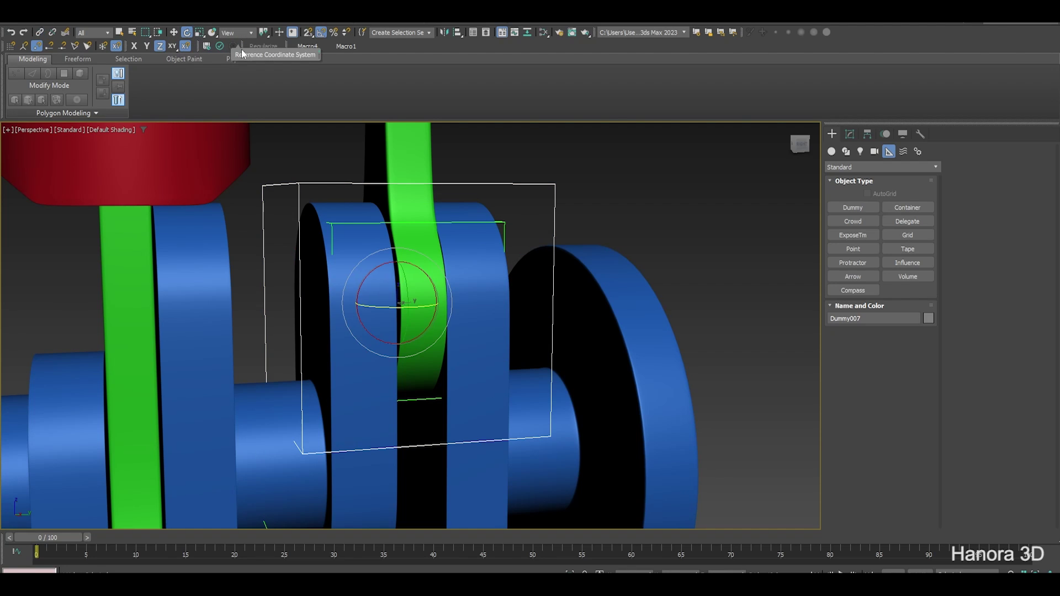
pyautogui.scroll(-5, 409, 309)
pyautogui.click(552, 431)
pyautogui.moveTo(48, 537)
pyautogui.mouseDown()
pyautogui.moveTo(698, 538)
pyautogui.moveTo(30, 512)
pyautogui.mouseUp()
pyautogui.moveTo(107, 480)
pyautogui.keyDown('alt'); pyautogui.mouseDown(button='middle')
pyautogui.moveTo(326, 454)
pyautogui.moveTo(416, 417)
pyautogui.moveTo(409, 440)
pyautogui.mouseUp(button='middle'); pyautogui.keyUp('alt')
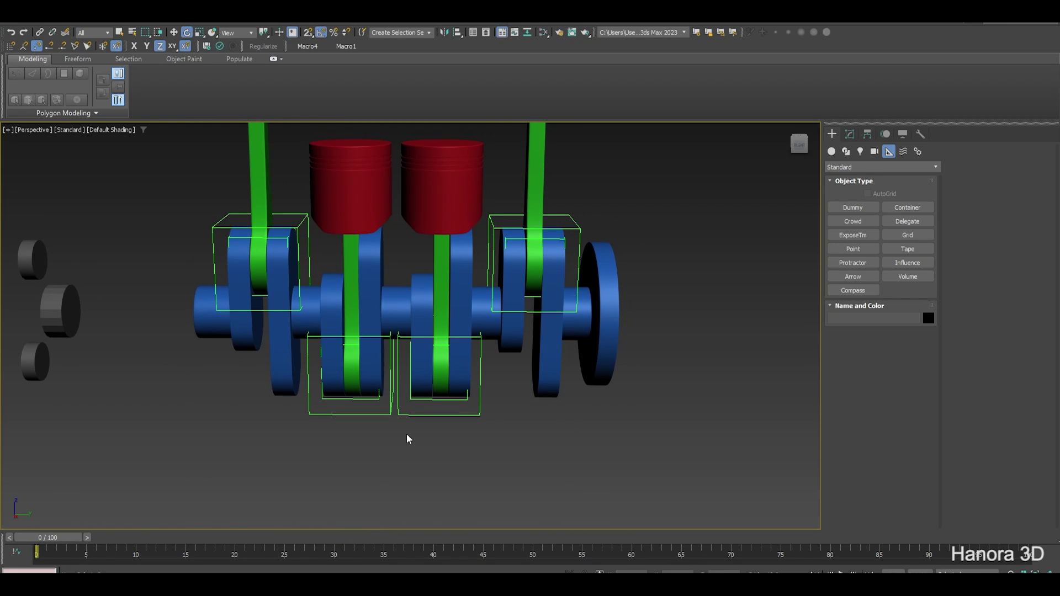
pyautogui.press('q')
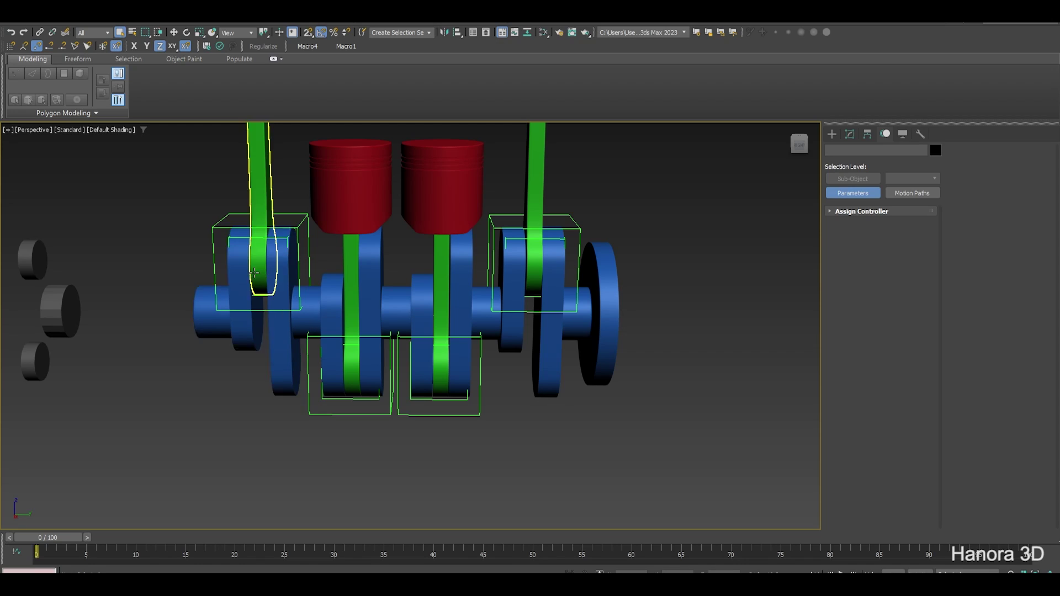
pyautogui.keyDown('alt'); pyautogui.moveTo(282, 332); pyautogui.dragTo(302, 365, button='middle'); pyautogui.keyUp('alt')
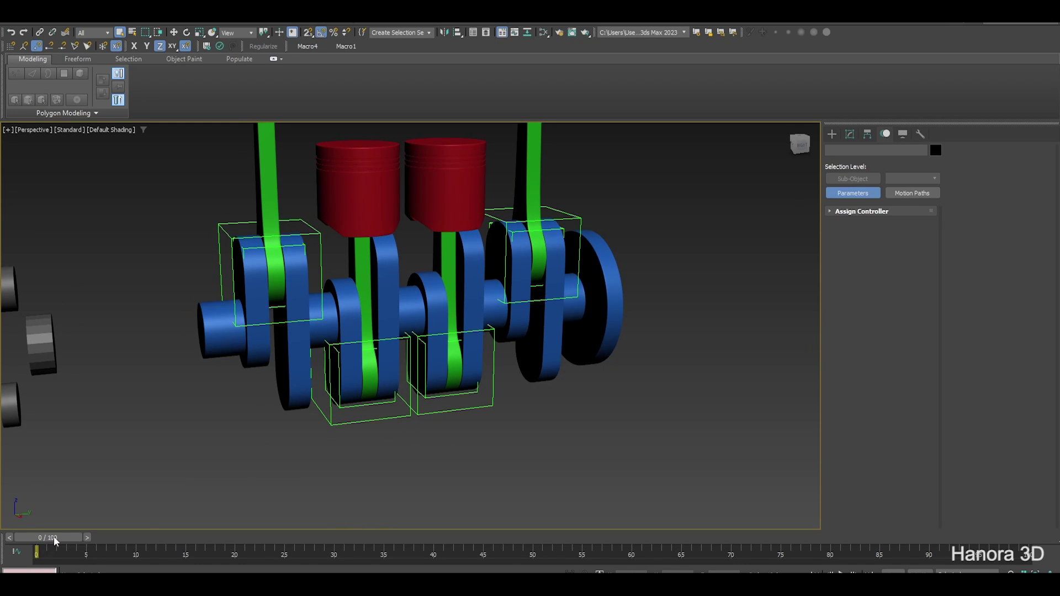
# Check the crank motion at frame 6, then return the animation to frame 0
pyautogui.moveTo(55, 541); pyautogui.dragTo(111, 538)
pyautogui.keyDown('alt'); pyautogui.moveTo(199, 483); pyautogui.dragTo(342, 429, button='middle'); pyautogui.keyUp('alt')
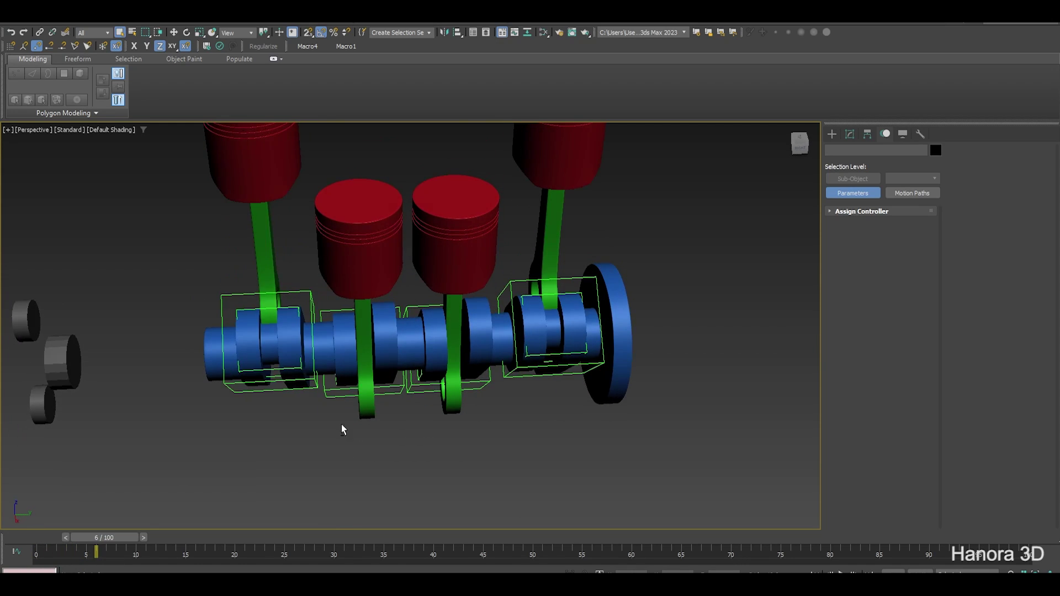
pyautogui.scroll(3, 287, 375)
pyautogui.keyDown('alt'); pyautogui.moveTo(258, 331); pyautogui.dragTo(259, 364, button='middle'); pyautogui.keyUp('alt')
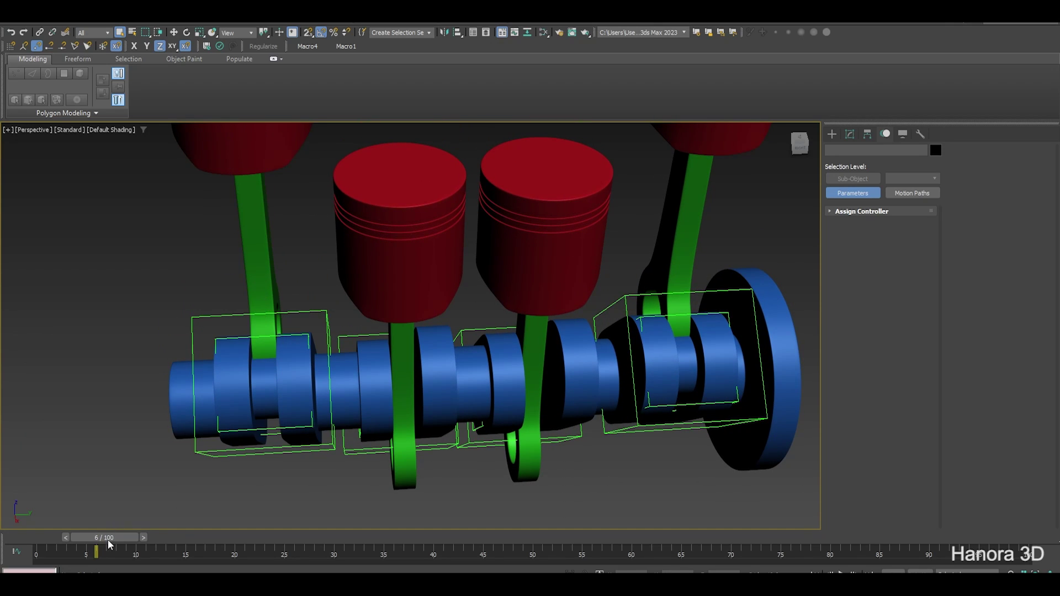
pyautogui.moveTo(105, 538); pyautogui.dragTo(33, 538)
pyautogui.press('q')
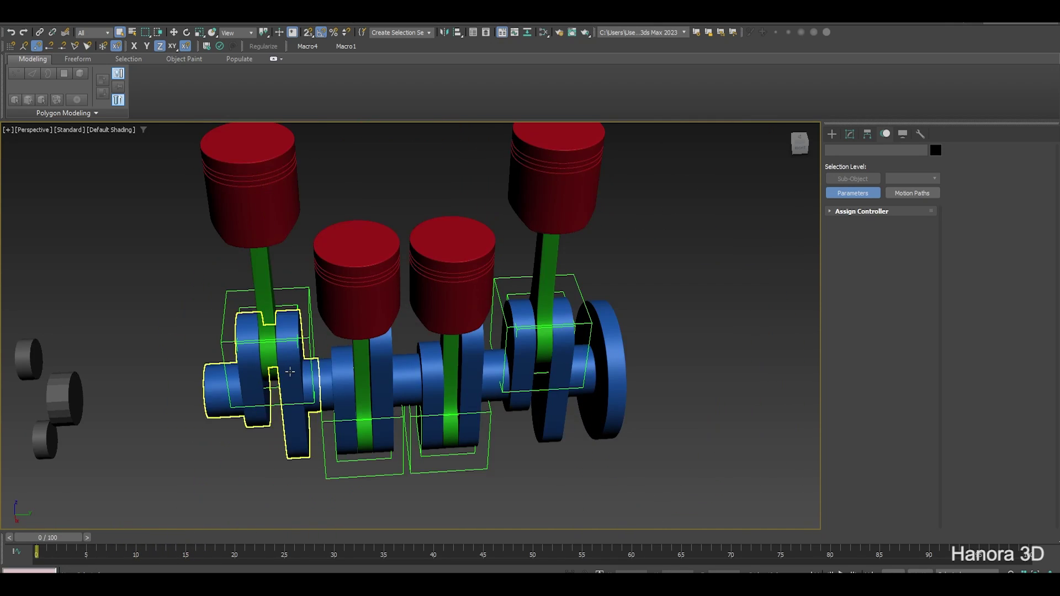
pyautogui.keyDown('alt'); pyautogui.moveTo(260, 287); pyautogui.dragTo(263, 256, button='middle'); pyautogui.keyUp('alt')
# Link rods Object008, Object009 and Object011 to their crank-pin dummy boxes
pyautogui.click(267, 266)
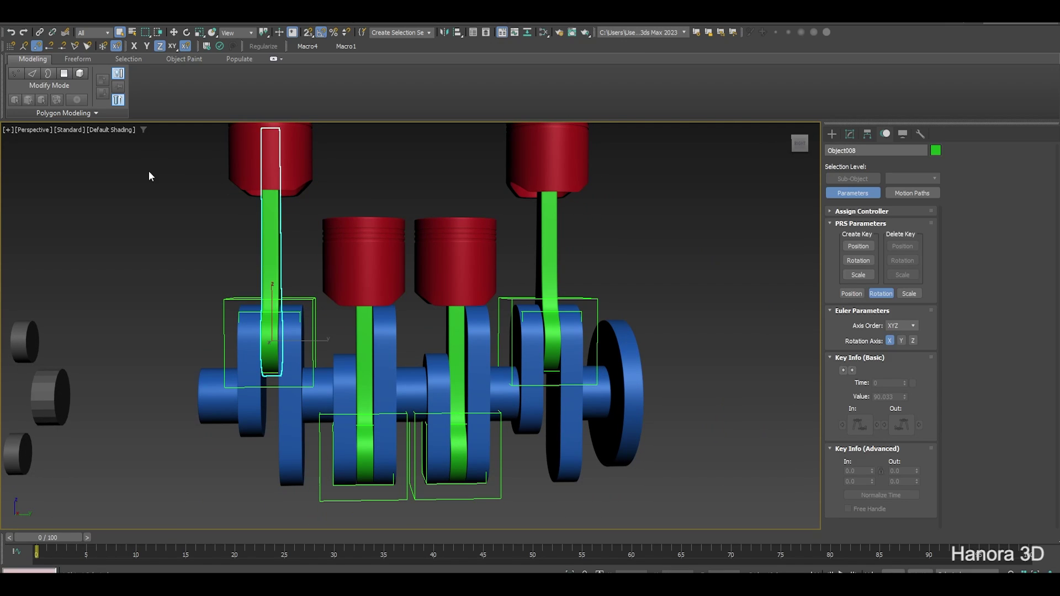
pyautogui.scroll(3, 280, 281)
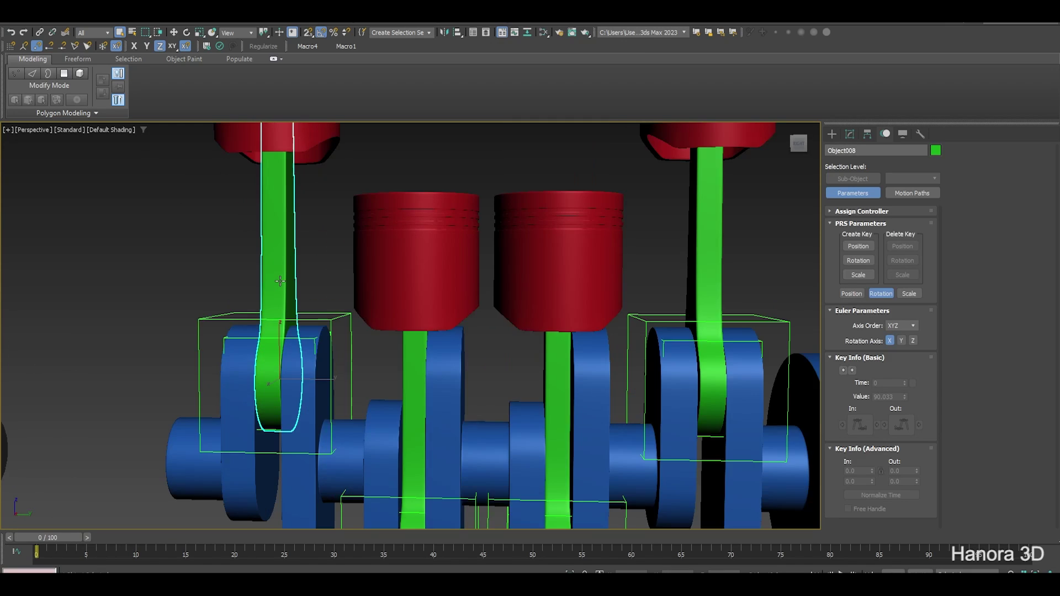
pyautogui.click(40, 32)
pyautogui.moveTo(292, 283); pyautogui.dragTo(214, 325)
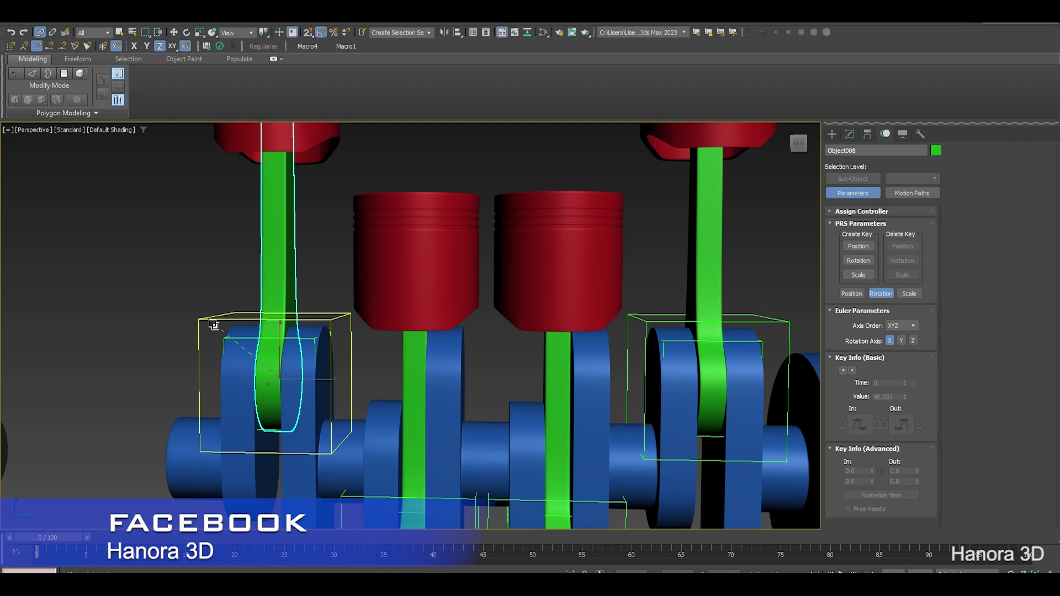
pyautogui.scroll(-3, 319, 225)
pyautogui.moveTo(356, 415); pyautogui.dragTo(366, 468)
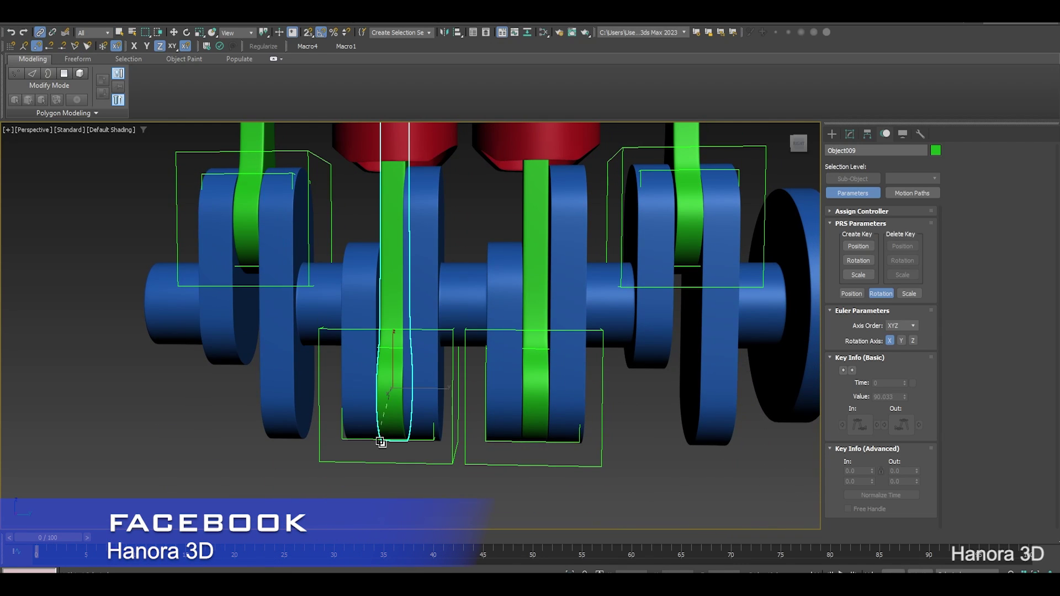
pyautogui.scroll(2, 455, 446)
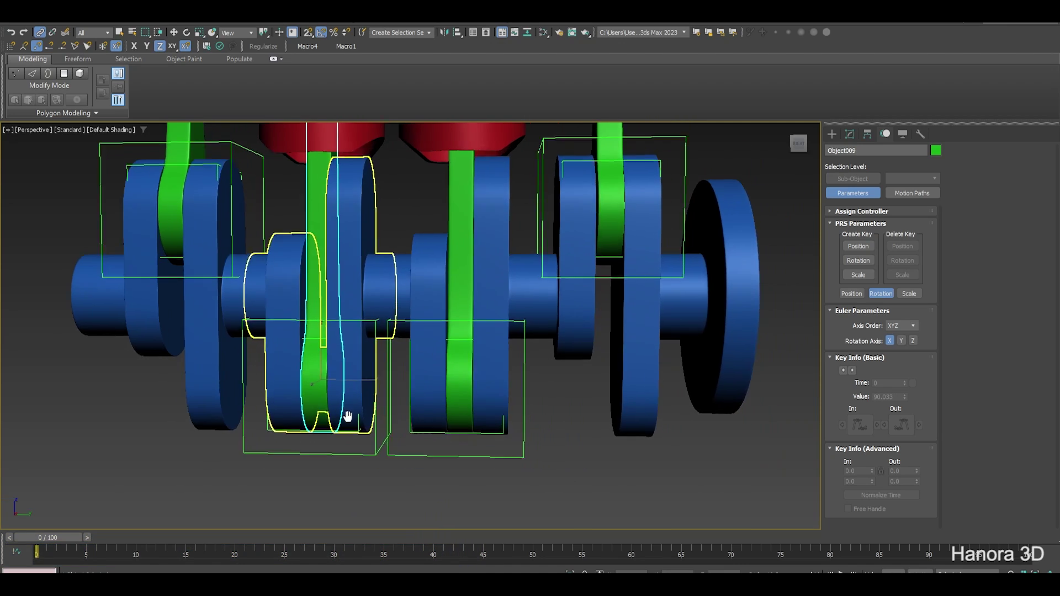
pyautogui.moveTo(366, 469)
pyautogui.mouseDown()
pyautogui.moveTo(430, 389)
pyautogui.moveTo(457, 459)
pyautogui.mouseUp()
pyautogui.moveTo(598, 196)
pyautogui.mouseDown()
pyautogui.moveTo(674, 166)
pyautogui.moveTo(663, 176)
pyautogui.mouseUp()
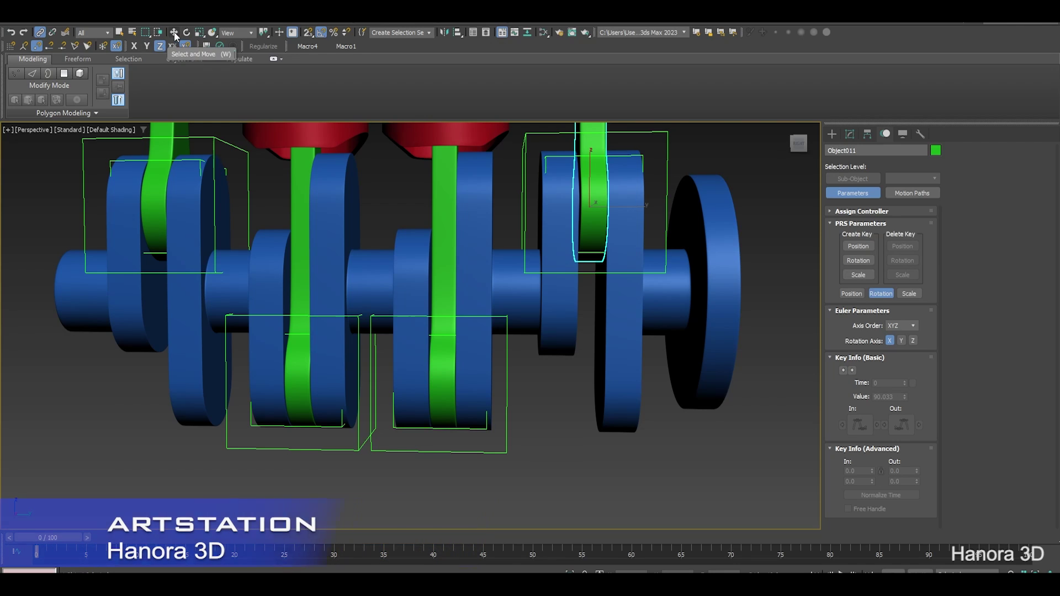
# Play the animation to check the rods swing, then return near frame 0
pyautogui.click(174, 32)
pyautogui.scroll(-2, 264, 369)
pyautogui.keyDown('alt'); pyautogui.moveTo(244, 383); pyautogui.dragTo(280, 396, button='middle'); pyautogui.keyUp('alt')
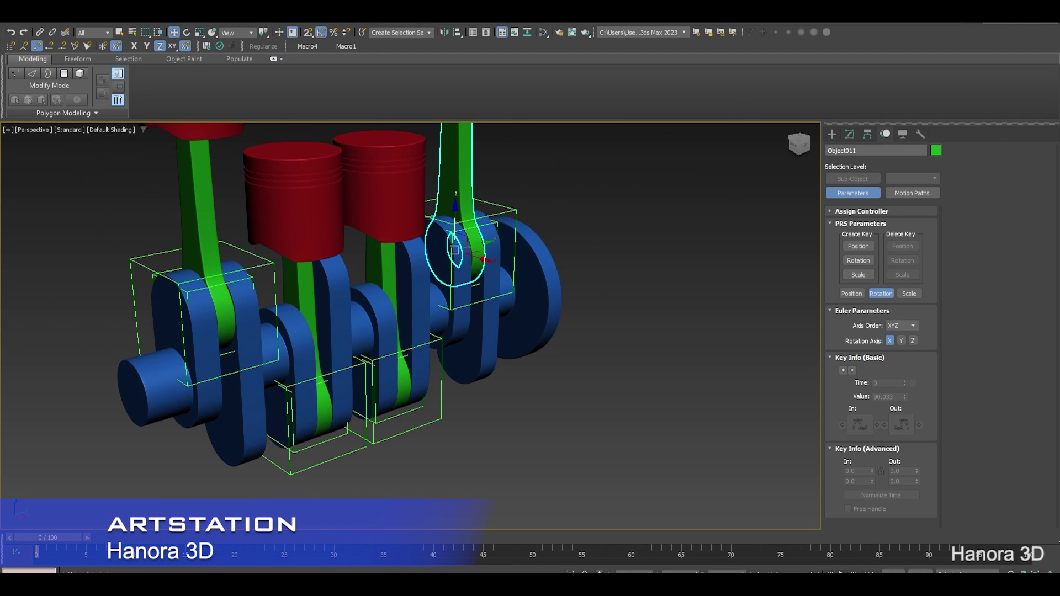
pyautogui.click(842, 571)
pyautogui.scroll(-3, 624, 466)
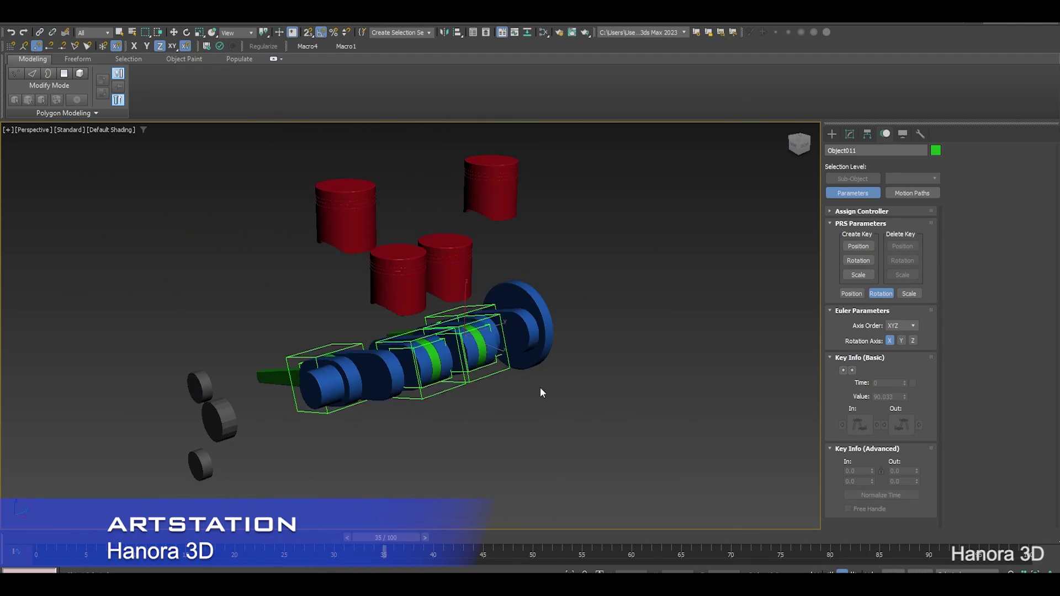
pyautogui.moveTo(540, 387); pyautogui.dragTo(472, 359, button='middle')
pyautogui.scroll(3, 472, 359)
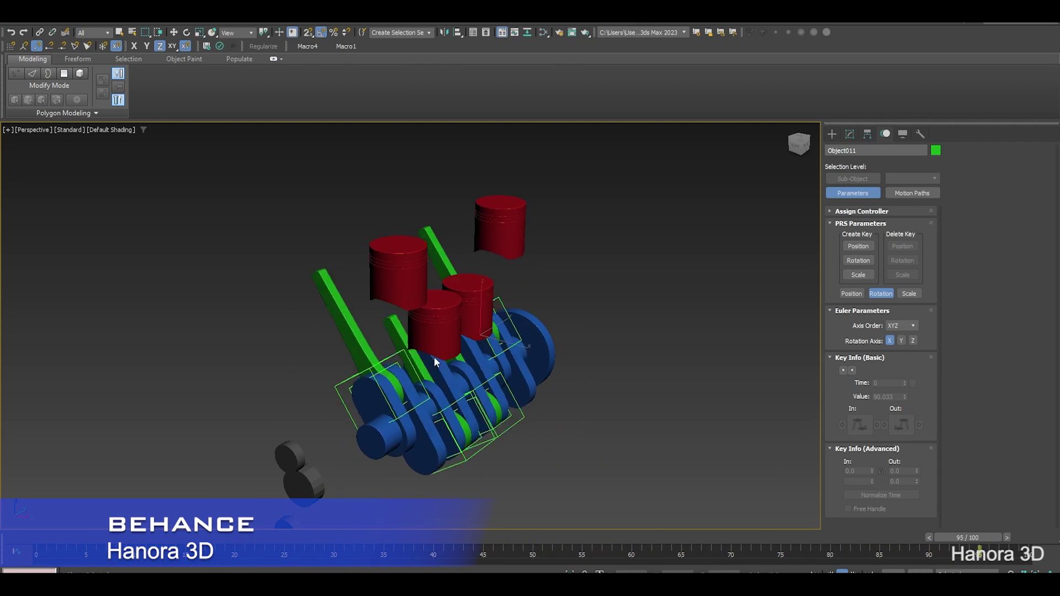
pyautogui.moveTo(276, 538); pyautogui.dragTo(61, 544)
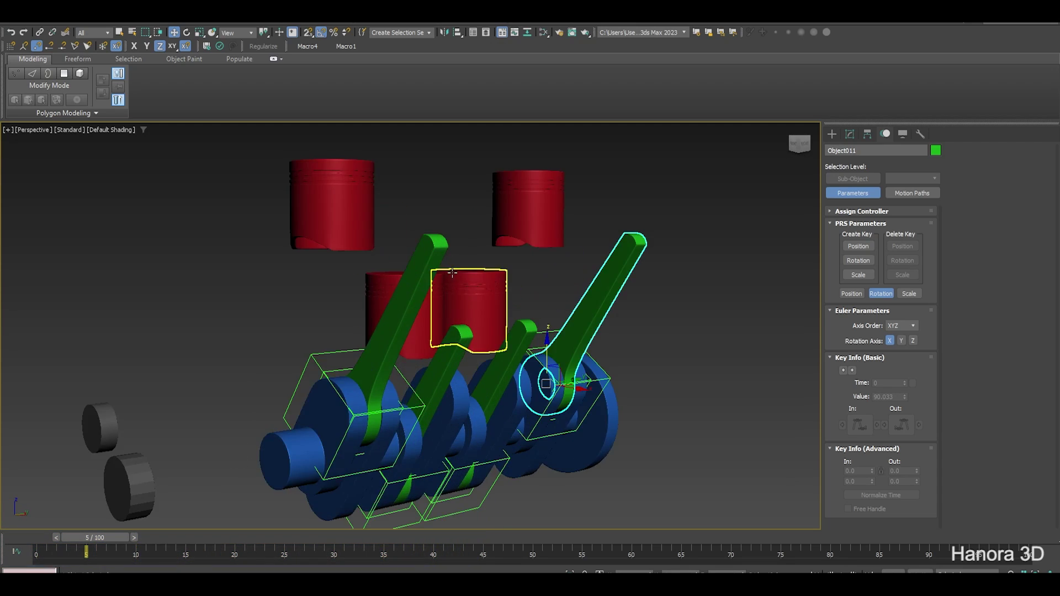
pyautogui.moveTo(453, 273)
pyautogui.mouseDown(button='middle')
pyautogui.moveTo(441, 289)
pyautogui.moveTo(459, 294)
pyautogui.mouseUp(button='middle')
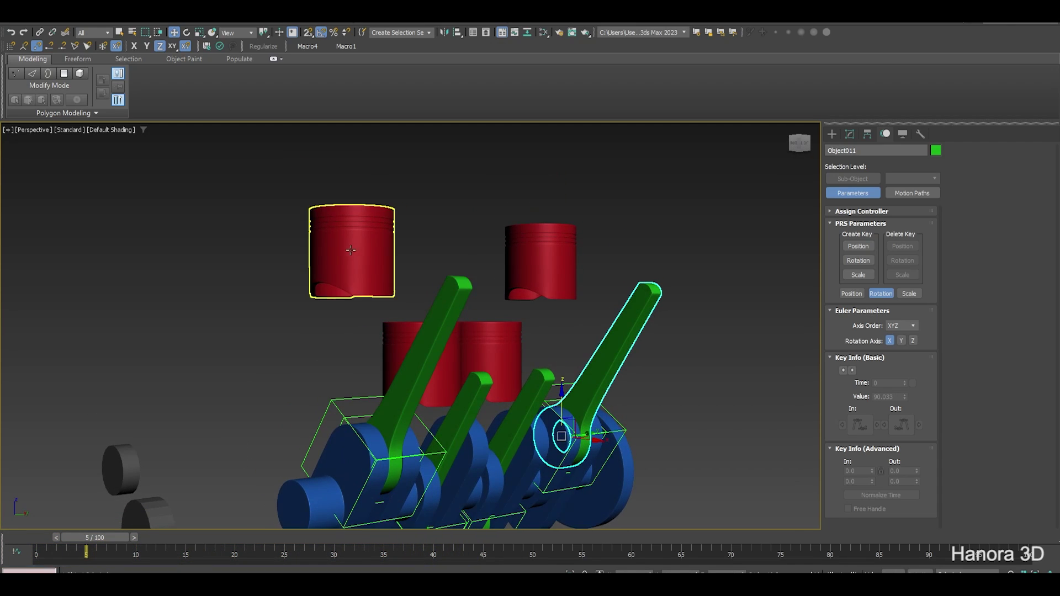
pyautogui.keyDown('alt'); pyautogui.moveTo(376, 289); pyautogui.dragTo(354, 241, button='middle'); pyautogui.keyUp('alt')
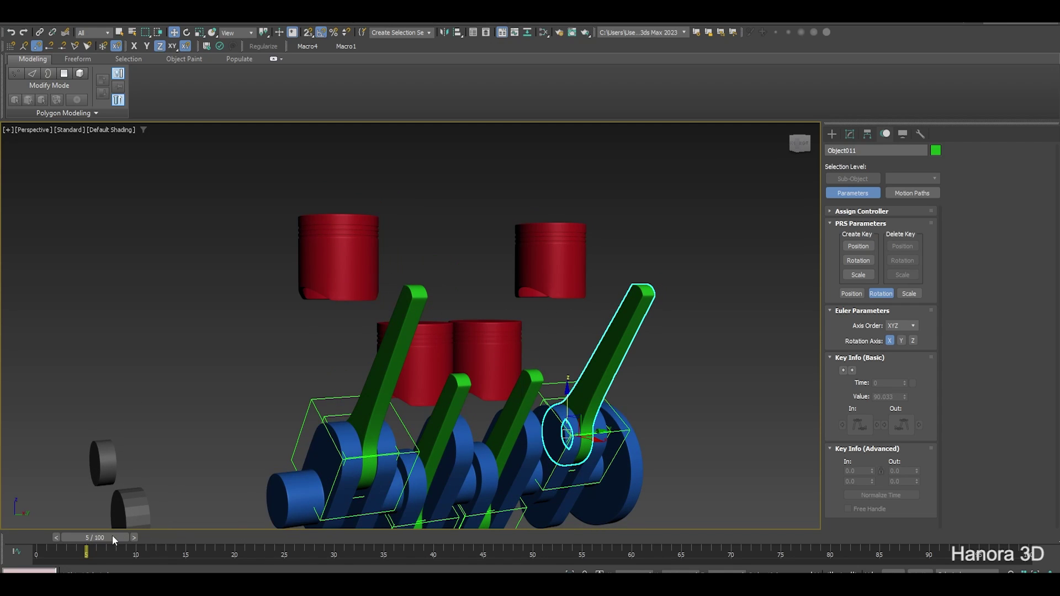
pyautogui.moveTo(111, 535); pyautogui.dragTo(36, 534)
# Give rod Object008 a LookAt Constraint targeting Piston_01, aimed along its Y axis
pyautogui.press('w')
pyautogui.keyDown('alt'); pyautogui.moveTo(353, 332); pyautogui.dragTo(331, 360, button='middle'); pyautogui.keyUp('alt')
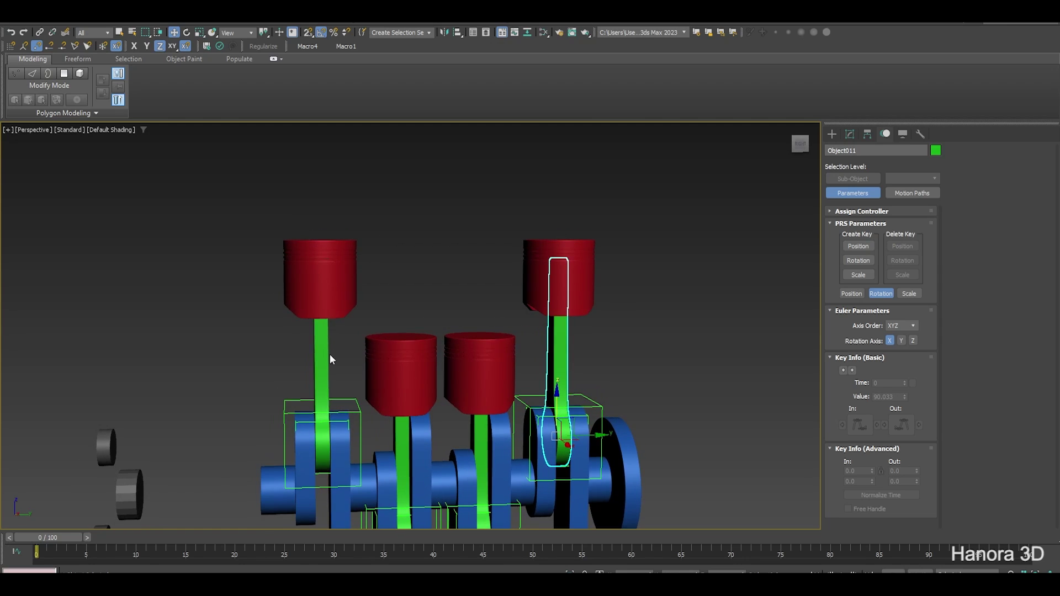
pyautogui.moveTo(317, 352); pyautogui.dragTo(321, 356)
pyautogui.keyDown('alt'); pyautogui.moveTo(337, 373); pyautogui.dragTo(348, 384, button='middle'); pyautogui.keyUp('alt')
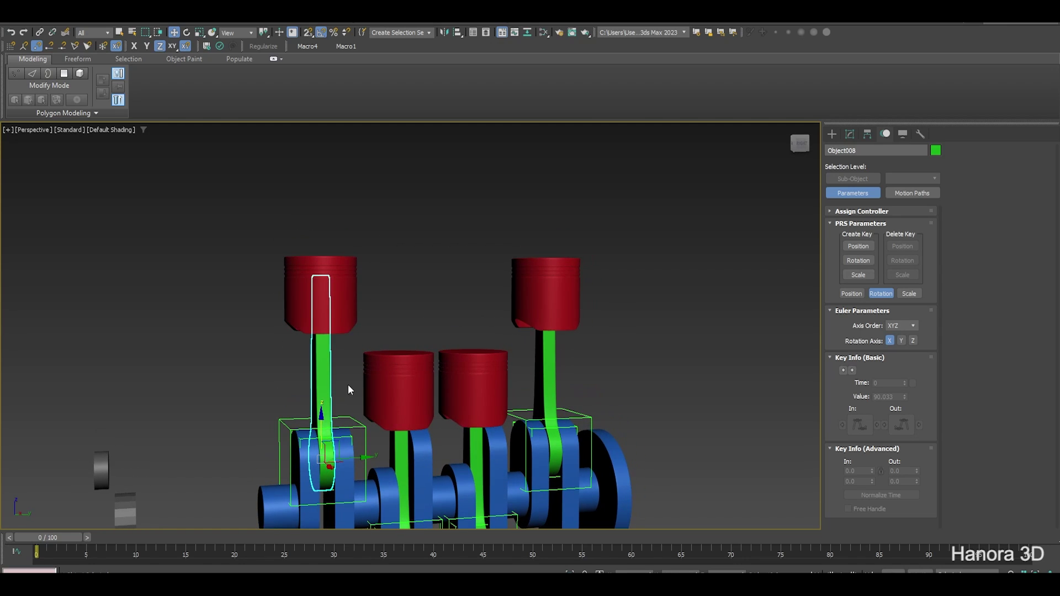
pyautogui.click(247, 24)
pyautogui.moveTo(250, 78)
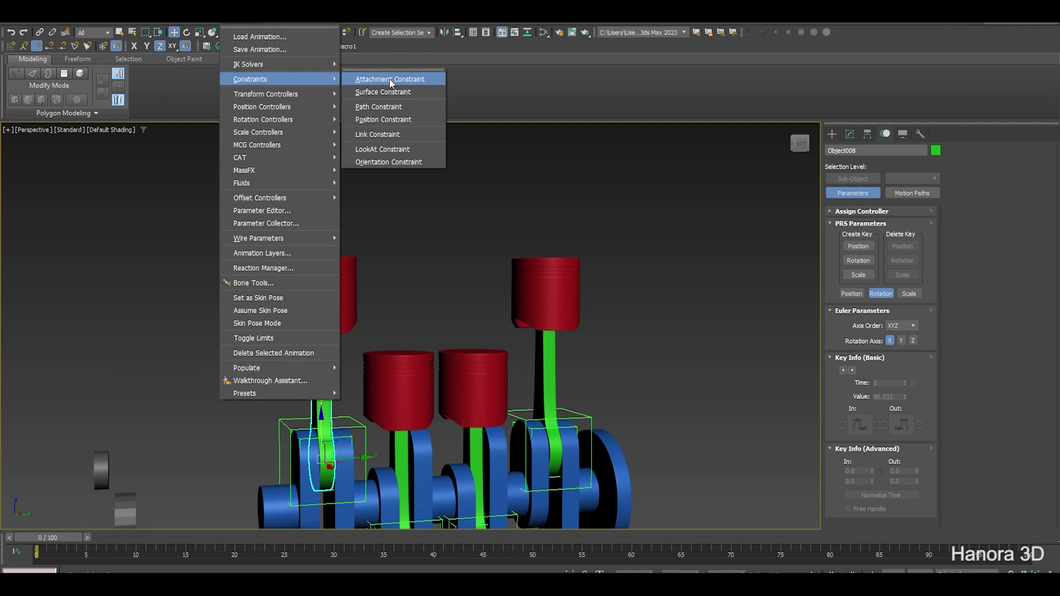
pyautogui.click(399, 148)
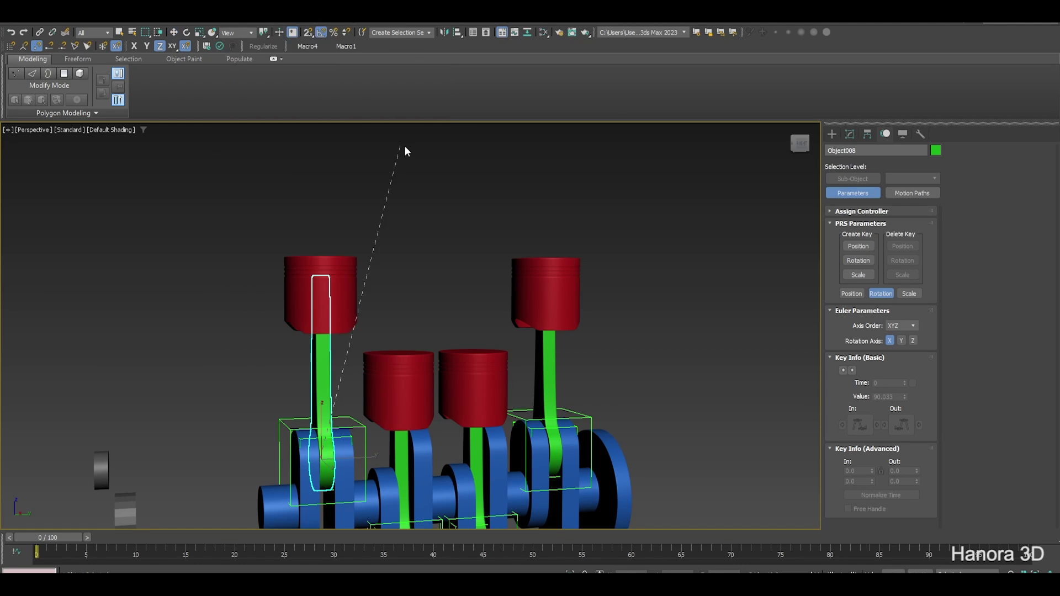
pyautogui.click(348, 289)
pyautogui.keyDown('alt'); pyautogui.moveTo(389, 316); pyautogui.dragTo(329, 408, button='middle'); pyautogui.keyUp('alt')
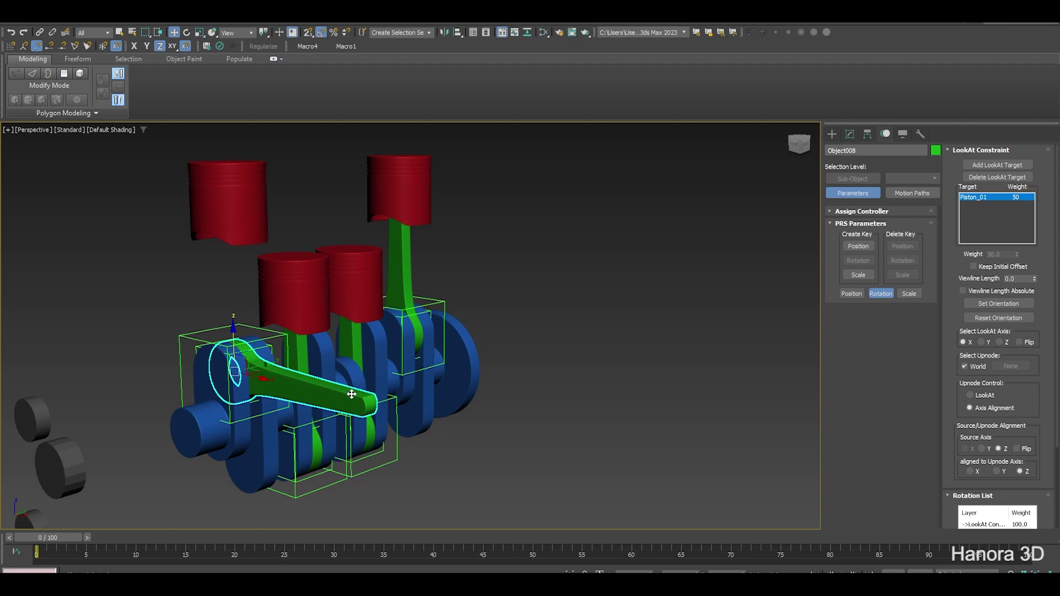
pyautogui.click(985, 342)
# Play the animation to test the rod, then return to frame 0 in a front view
pyautogui.keyDown('alt'); pyautogui.moveTo(506, 310); pyautogui.dragTo(516, 310, button='middle'); pyautogui.keyUp('alt')
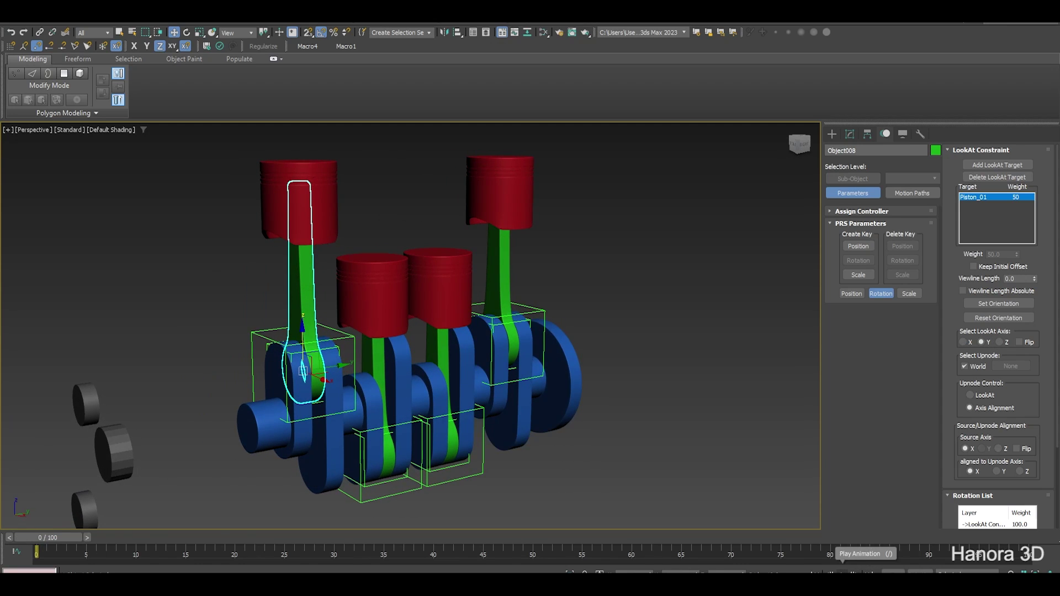
pyautogui.click(843, 572)
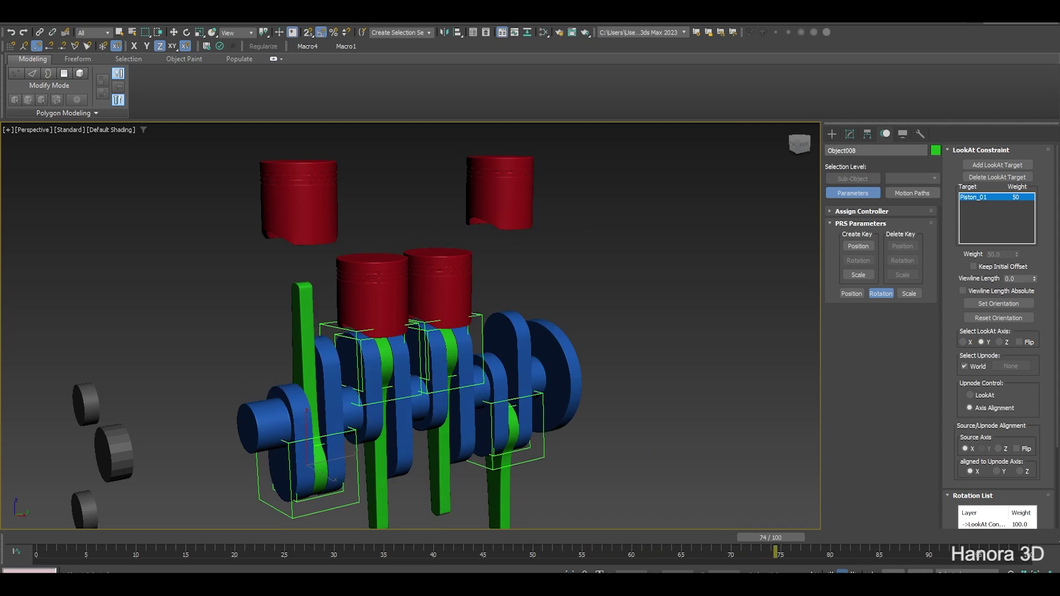
pyautogui.moveTo(784, 536); pyautogui.dragTo(589, 511)
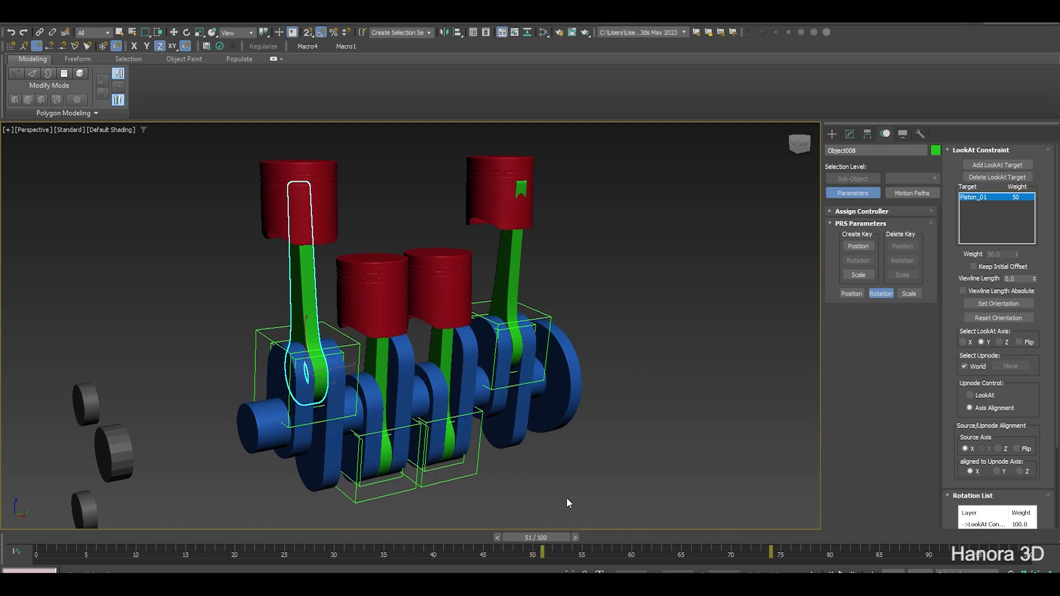
pyautogui.moveTo(567, 498); pyautogui.dragTo(28, 469)
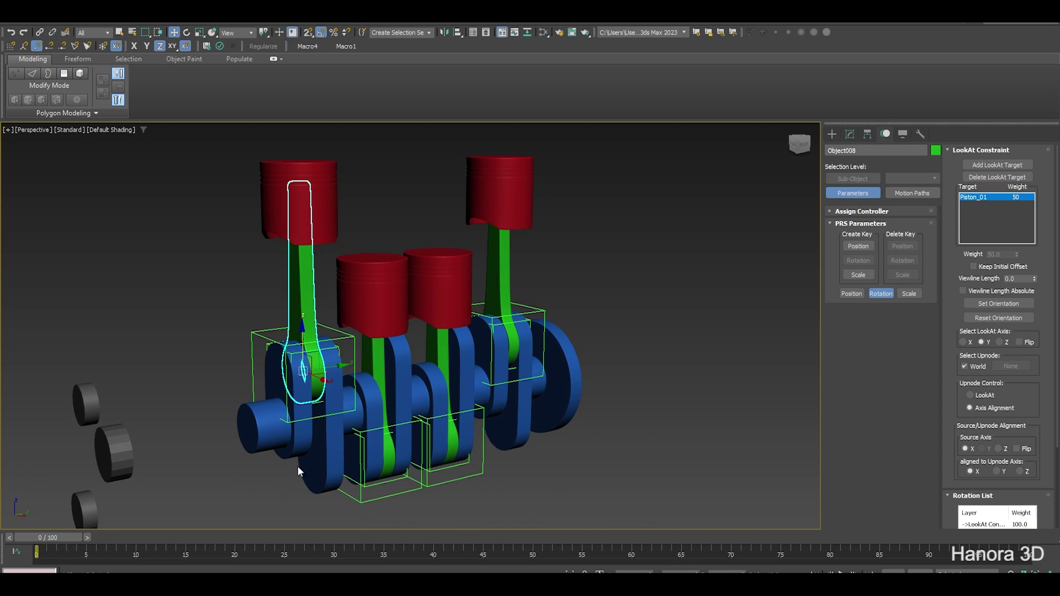
pyautogui.keyDown('alt'); pyautogui.moveTo(297, 470); pyautogui.dragTo(551, 396, button='middle'); pyautogui.keyUp('alt')
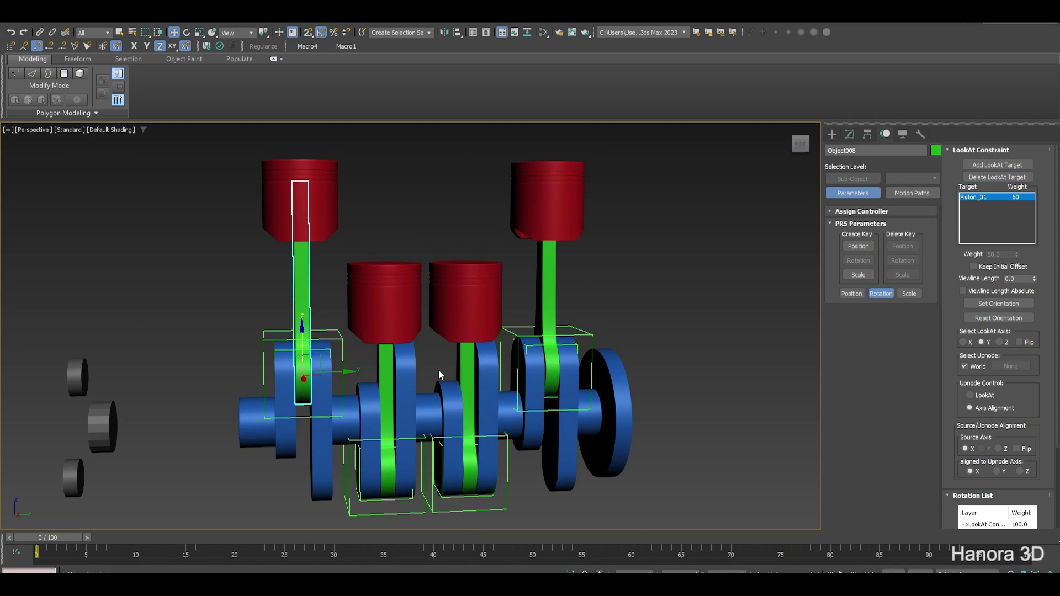
pyautogui.scroll(3, 439, 370)
# Constrain the middle rod Object009 to look at Piston_02 along its Y axis
pyautogui.click(364, 352)
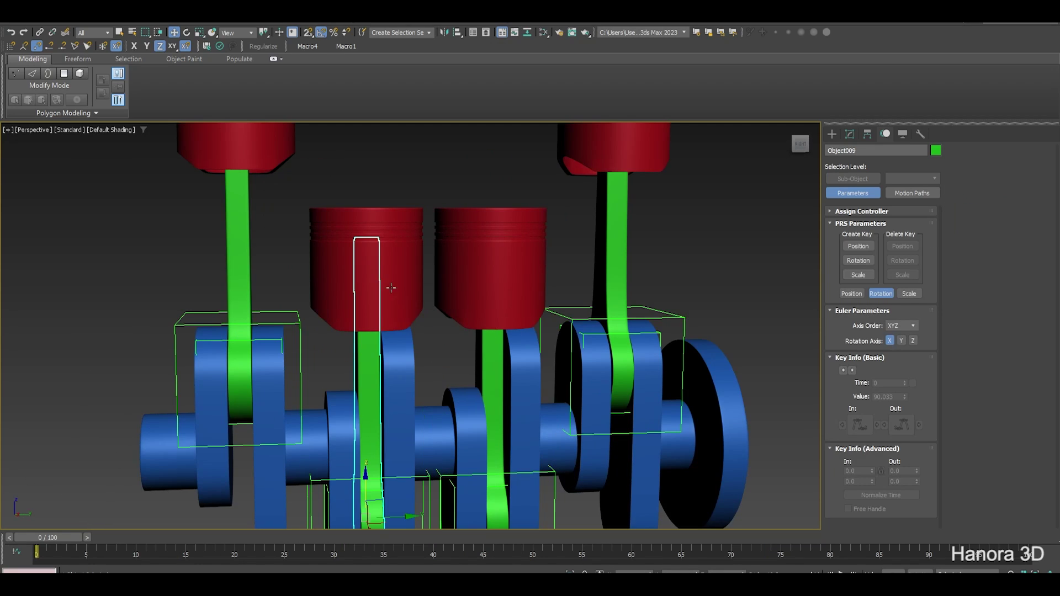
pyautogui.click(243, 16)
pyautogui.moveTo(250, 79)
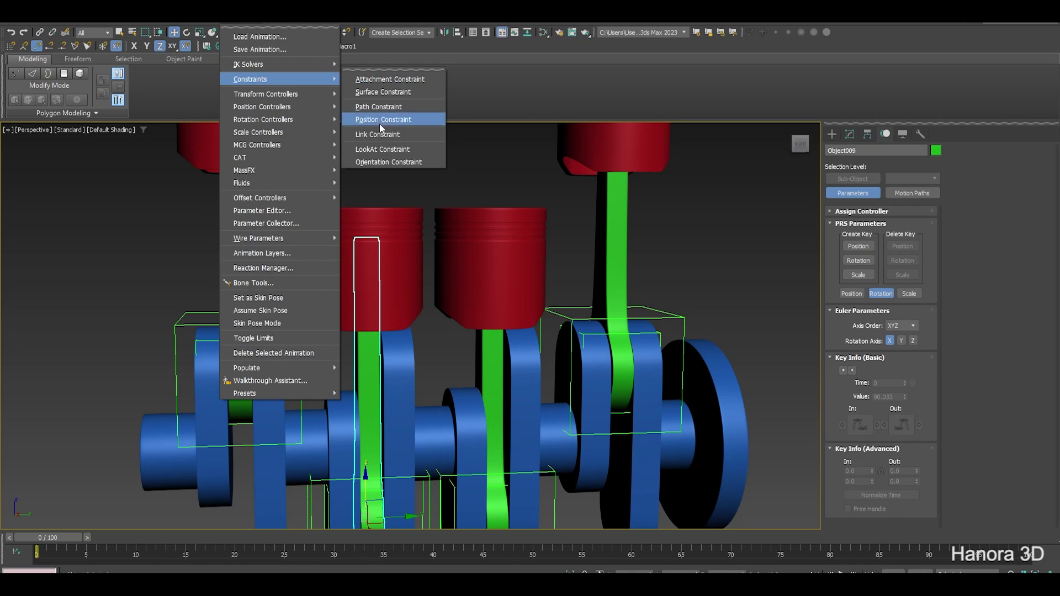
pyautogui.click(381, 149)
pyautogui.click(405, 266)
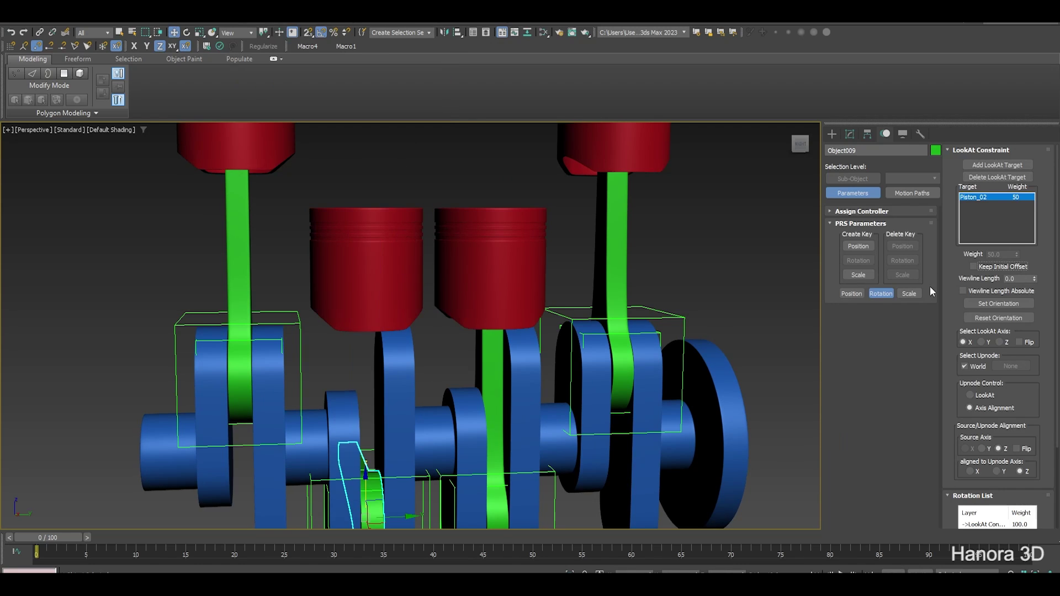
pyautogui.click(982, 342)
pyautogui.keyDown('alt'); pyautogui.moveTo(497, 288); pyautogui.dragTo(522, 275, button='middle'); pyautogui.keyUp('alt')
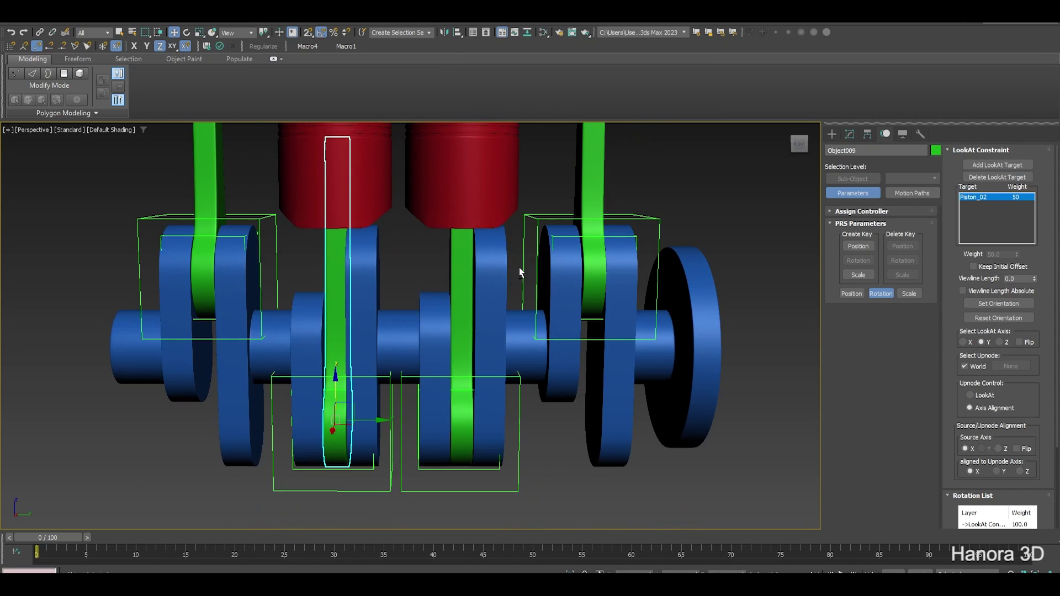
# Constrain the next connecting rod to look at Piston_03 along its Y axis
pyautogui.click(470, 268)
pyautogui.click(232, 25)
pyautogui.moveTo(280, 78)
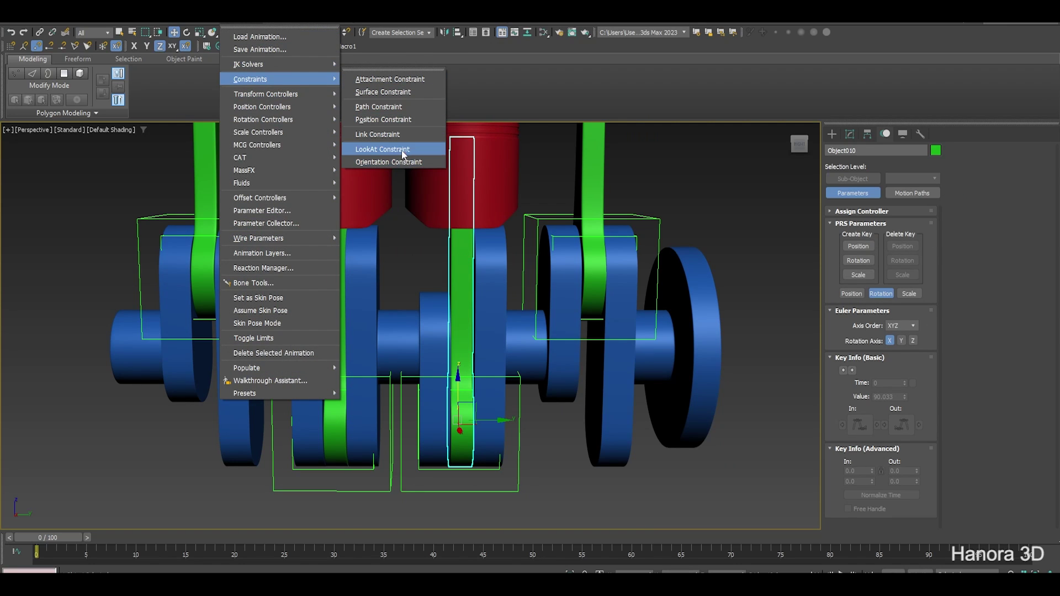
pyautogui.click(402, 150)
pyautogui.click(503, 167)
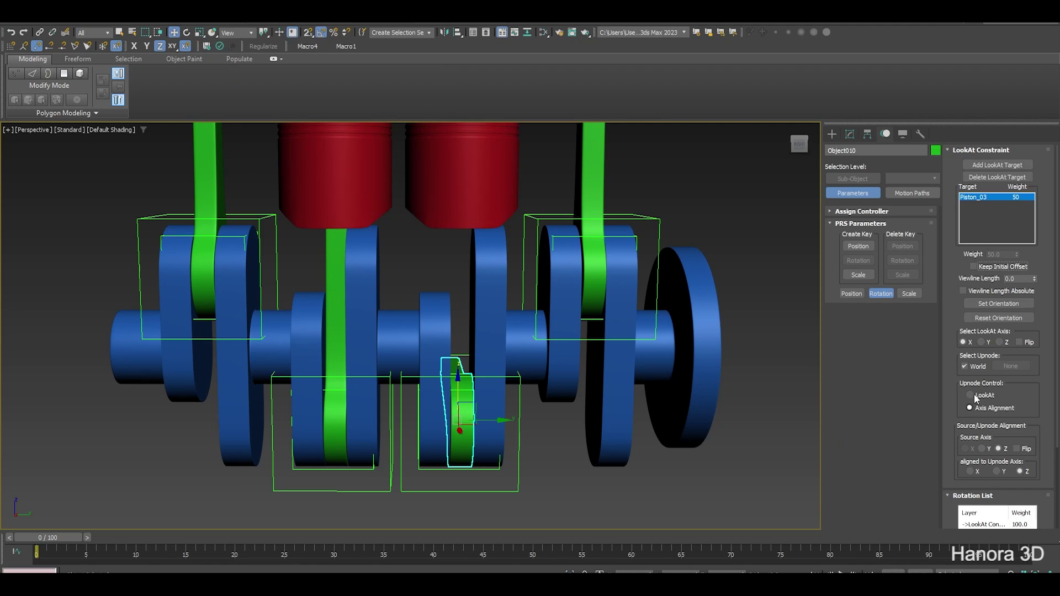
pyautogui.click(983, 343)
pyautogui.scroll(2, 552, 276)
# Constrain the last rod Object011 to look at Piston_04 along its Y axis
pyautogui.click(555, 232)
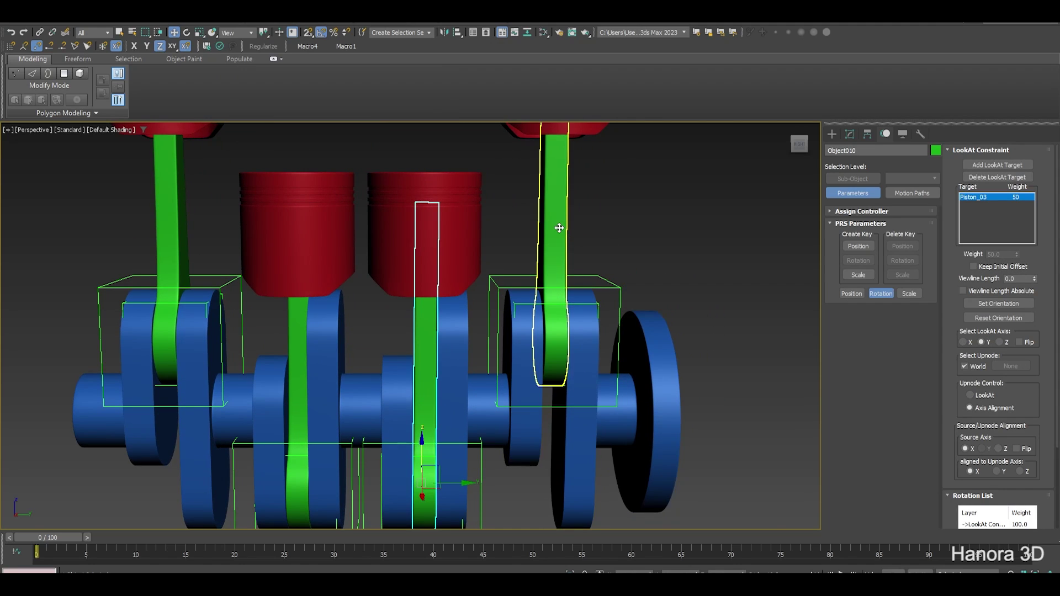
pyautogui.click(243, 25)
pyautogui.moveTo(250, 78)
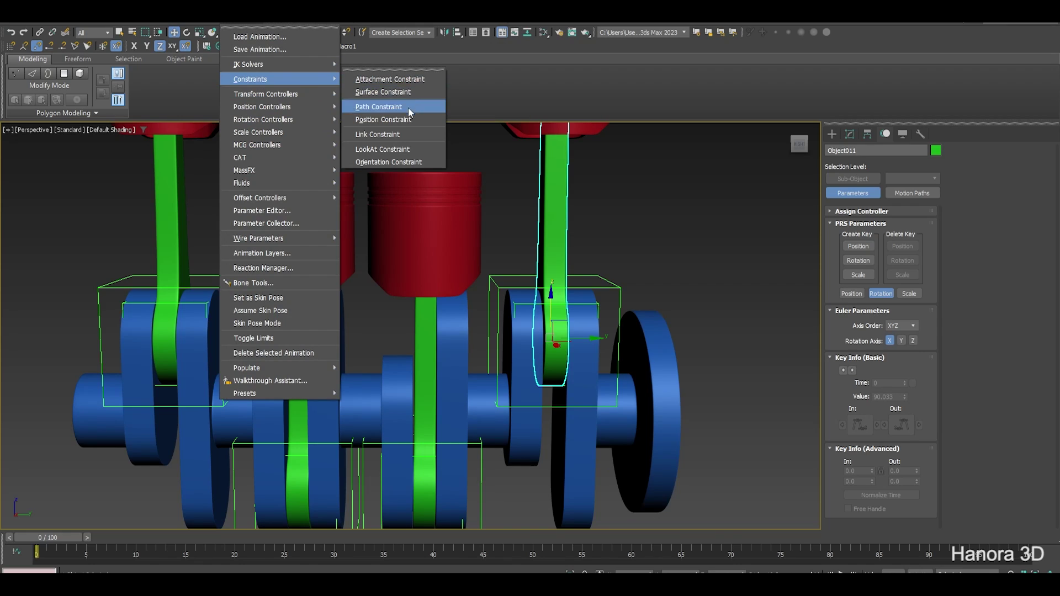
pyautogui.click(404, 148)
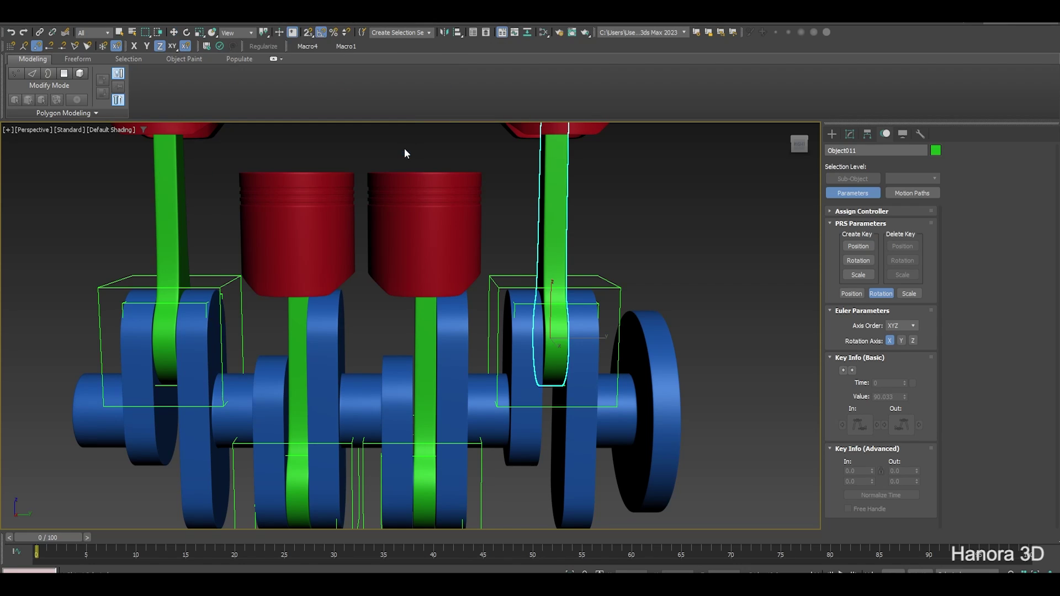
pyautogui.click(585, 128)
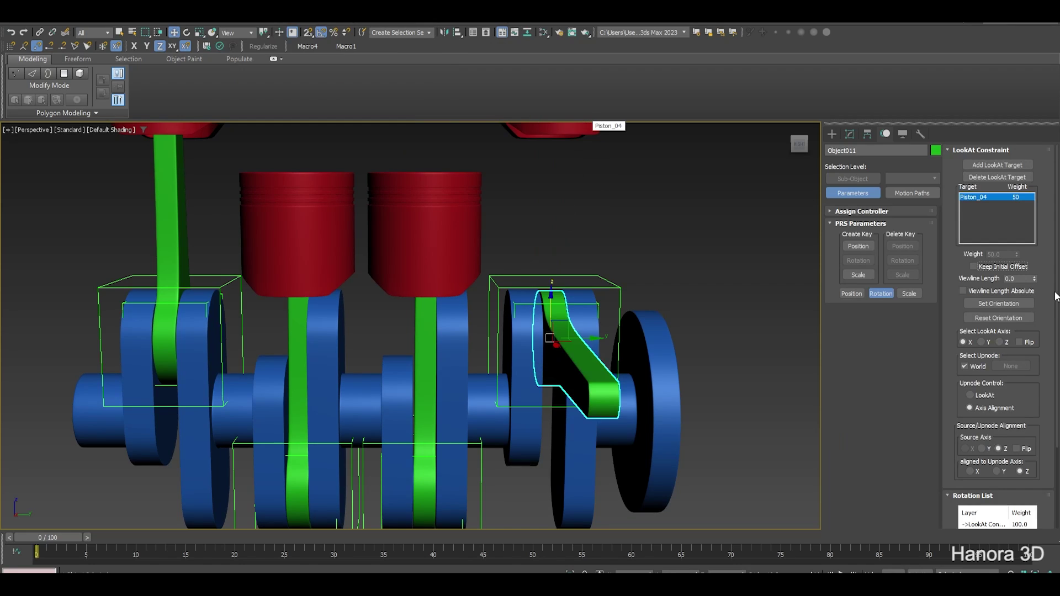
pyautogui.click(982, 342)
pyautogui.click(846, 135)
pyautogui.scroll(-4, 374, 286)
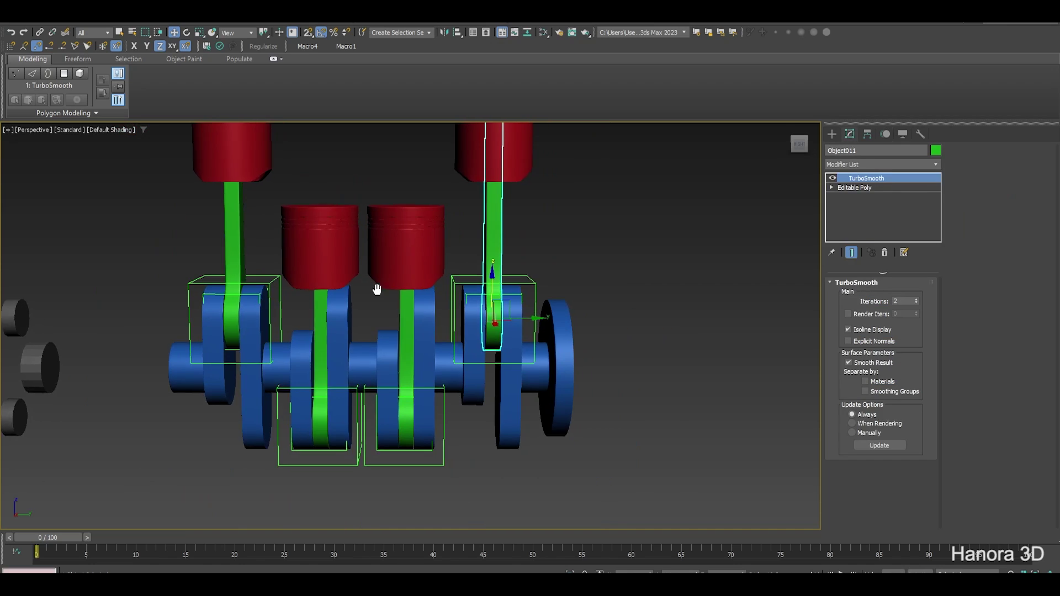
pyautogui.moveTo(374, 286)
pyautogui.keyDown('alt'); pyautogui.mouseDown(button='middle')
pyautogui.moveTo(458, 349)
pyautogui.moveTo(416, 414)
pyautogui.mouseUp(button='middle'); pyautogui.keyUp('alt')
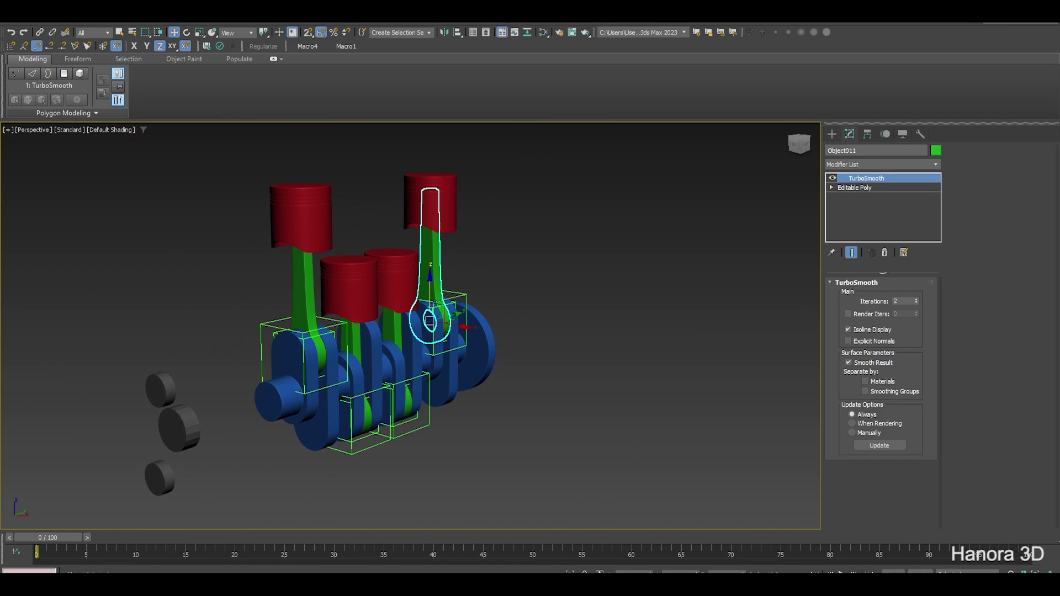
# Play the animation to test the rods, then stop at frame 0 and deselect
pyautogui.press('/')
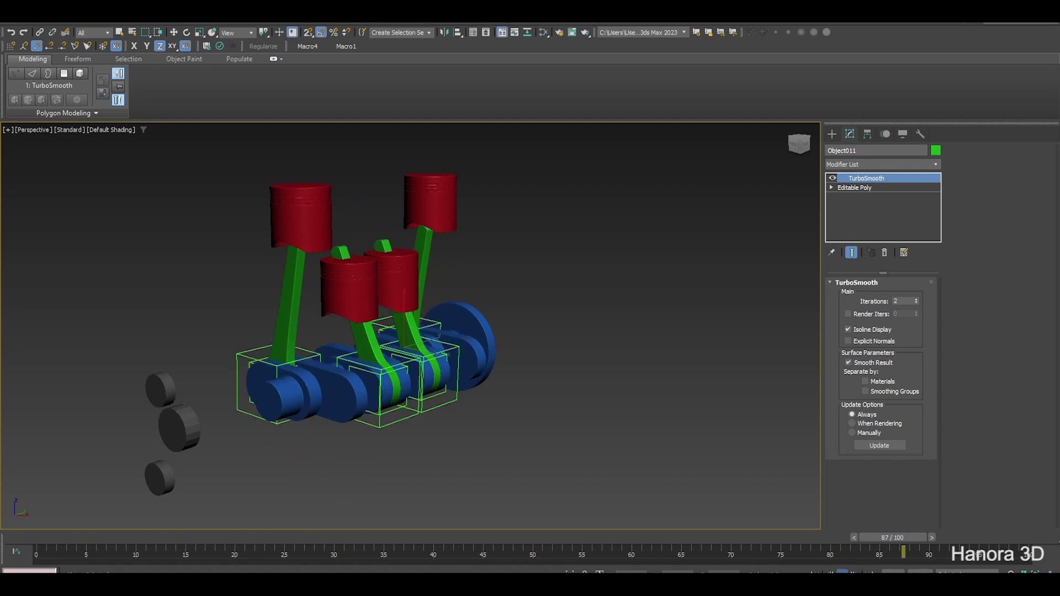
pyautogui.press('w')
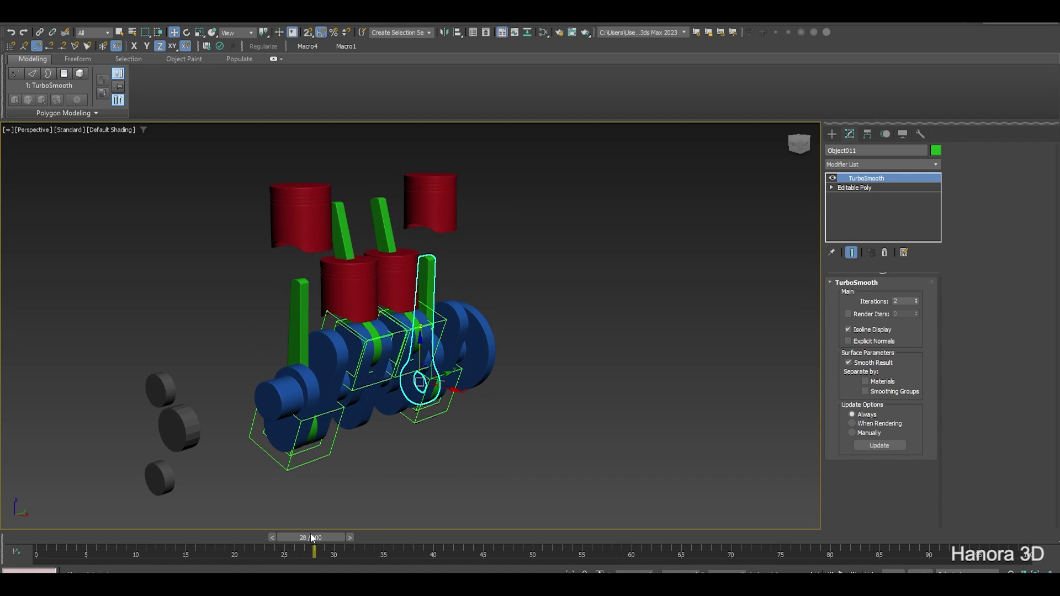
pyautogui.press('Home')
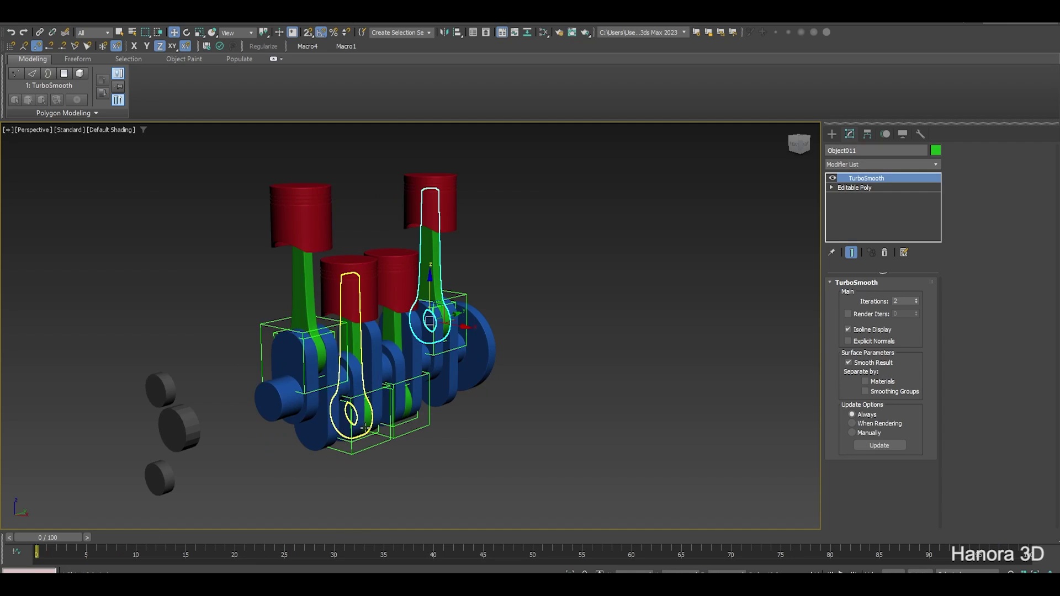
pyautogui.scroll(1, 365, 428)
pyautogui.scroll(2, 370, 420)
pyautogui.moveTo(376, 381); pyautogui.dragTo(391, 410, button='middle')
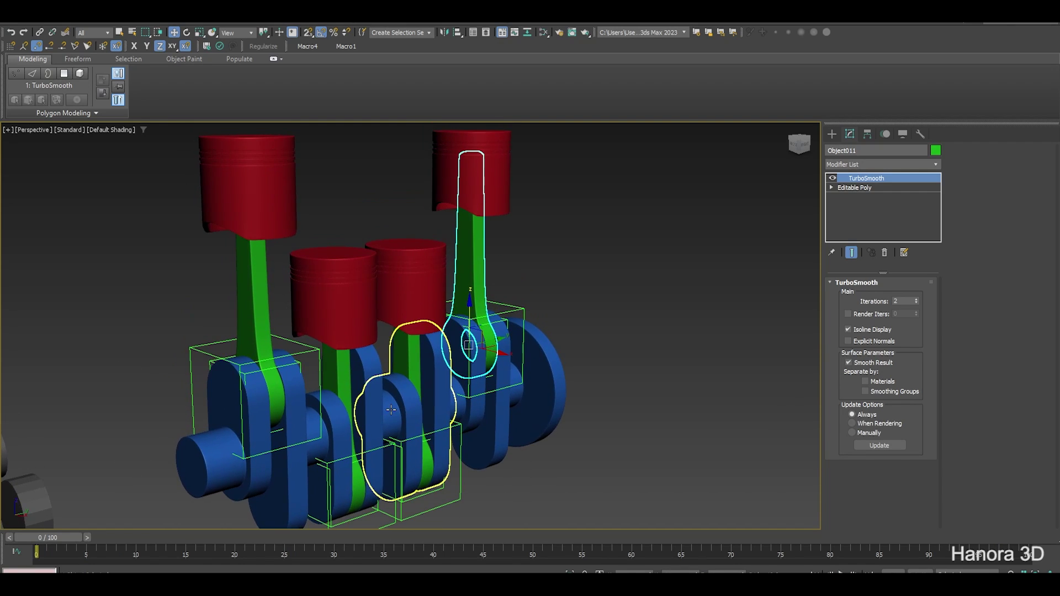
pyautogui.click(671, 304)
pyautogui.press('q')
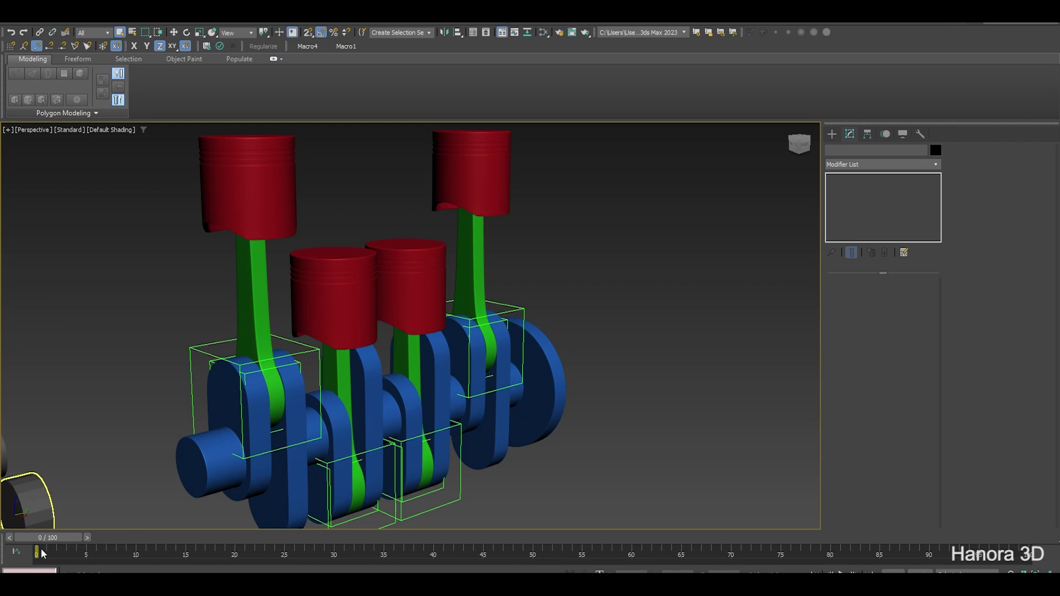
# Scrub through frames 10 and 17 to check the rods, then return to frame 0
pyautogui.moveTo(42, 539)
pyautogui.mouseDown()
pyautogui.moveTo(132, 528)
pyautogui.moveTo(32, 533)
pyautogui.mouseUp()
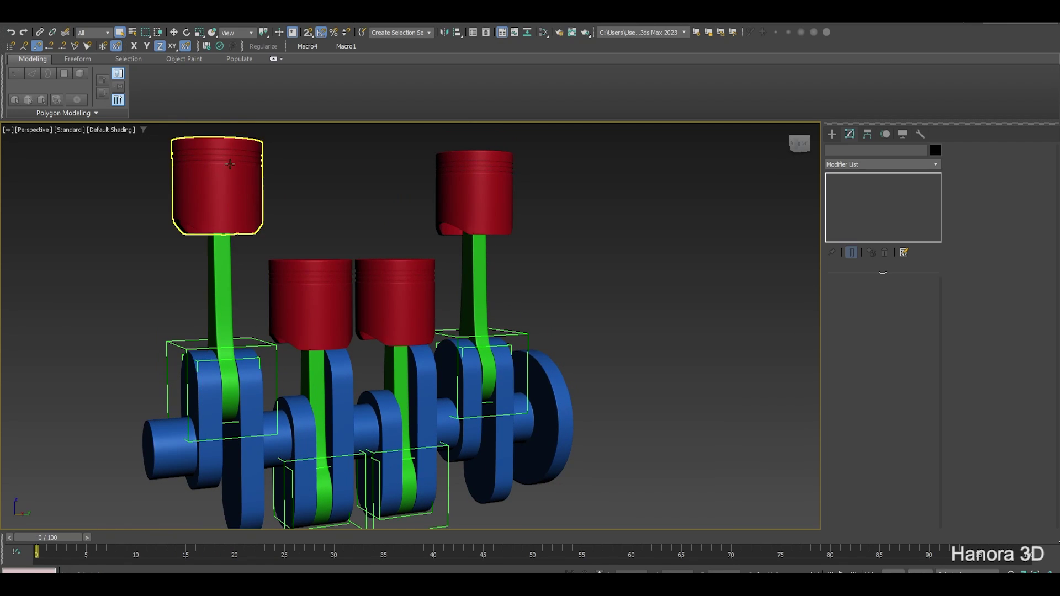
pyautogui.moveTo(53, 541); pyautogui.dragTo(231, 565)
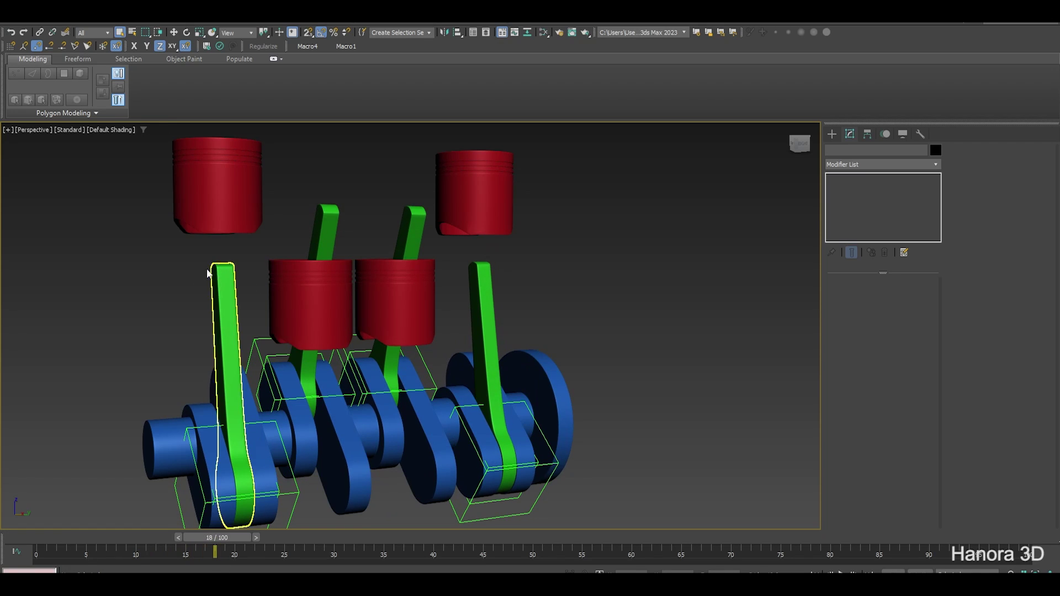
pyautogui.keyDown('alt'); pyautogui.moveTo(210, 271); pyautogui.dragTo(231, 300, button='middle'); pyautogui.keyUp('alt')
pyautogui.moveTo(203, 559); pyautogui.dragTo(37, 519)
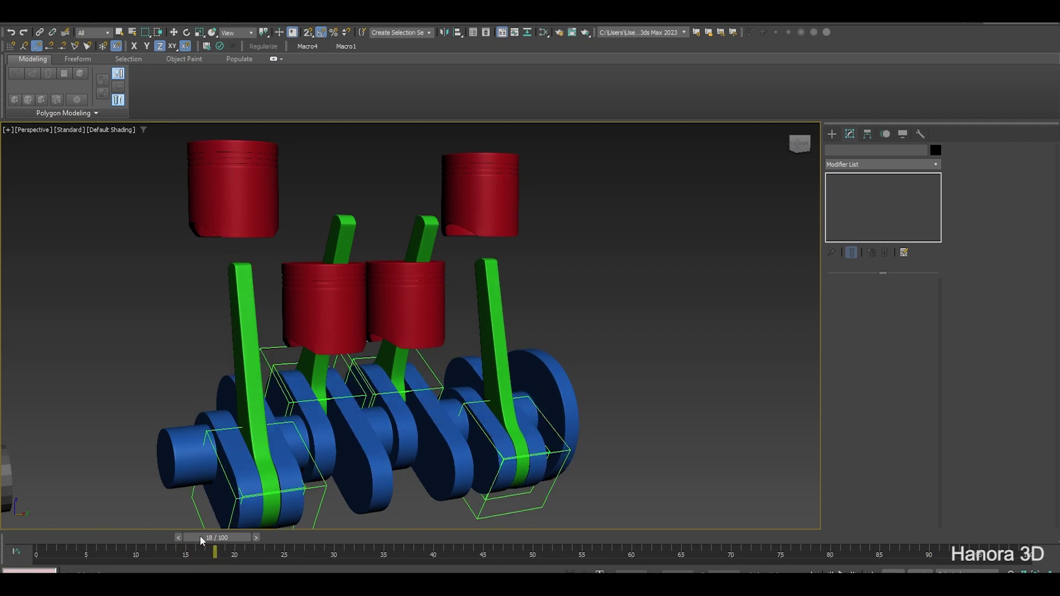
pyautogui.keyDown('alt'); pyautogui.moveTo(396, 309); pyautogui.dragTo(367, 308, button='middle'); pyautogui.keyUp('alt')
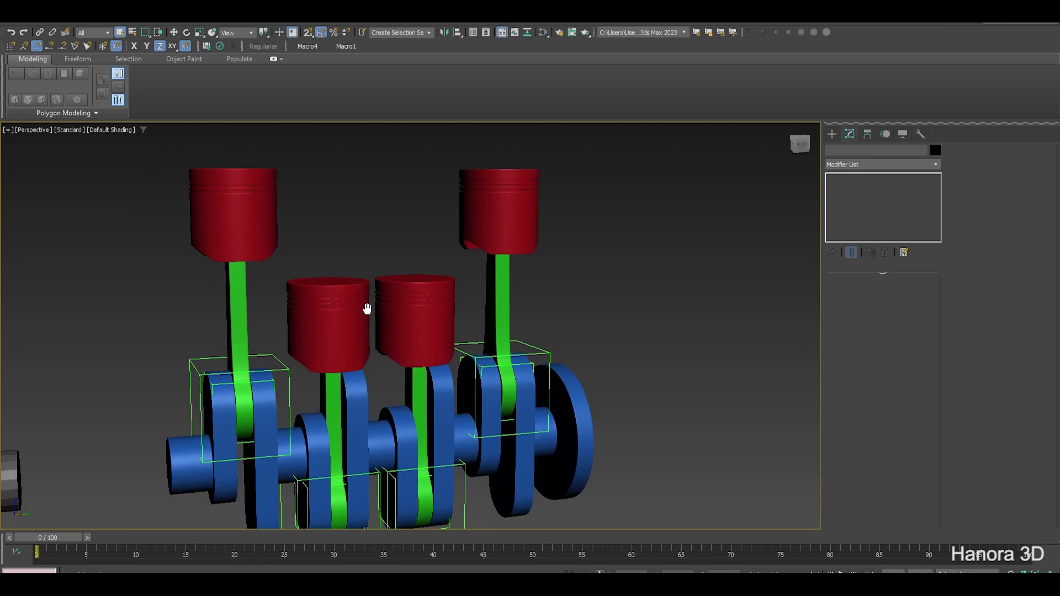
# Link Piston_01 to the dummy on its crank pin with Select and Link
pyautogui.click(265, 212)
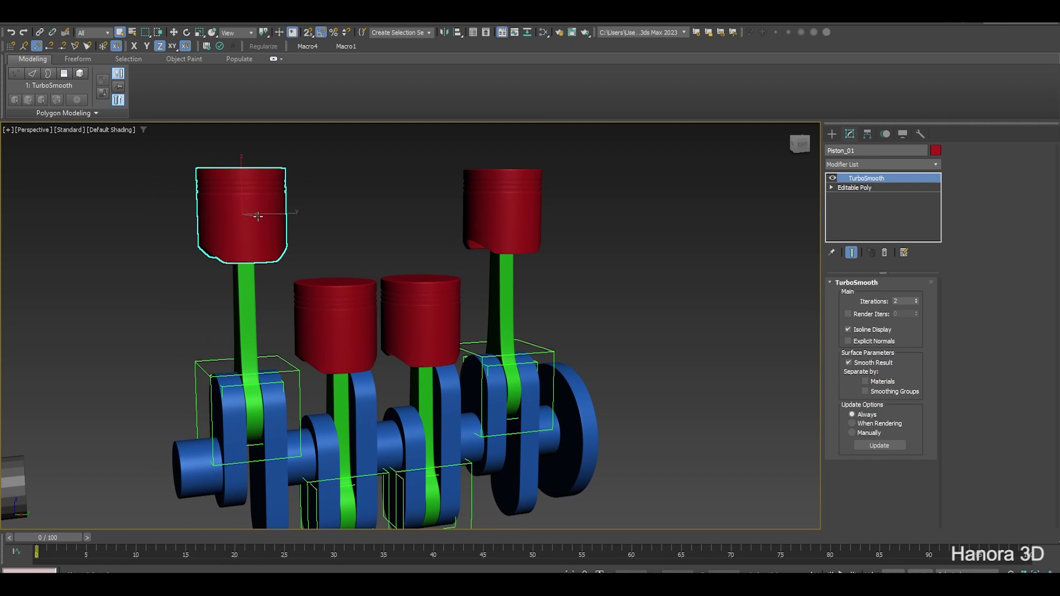
pyautogui.click(40, 32)
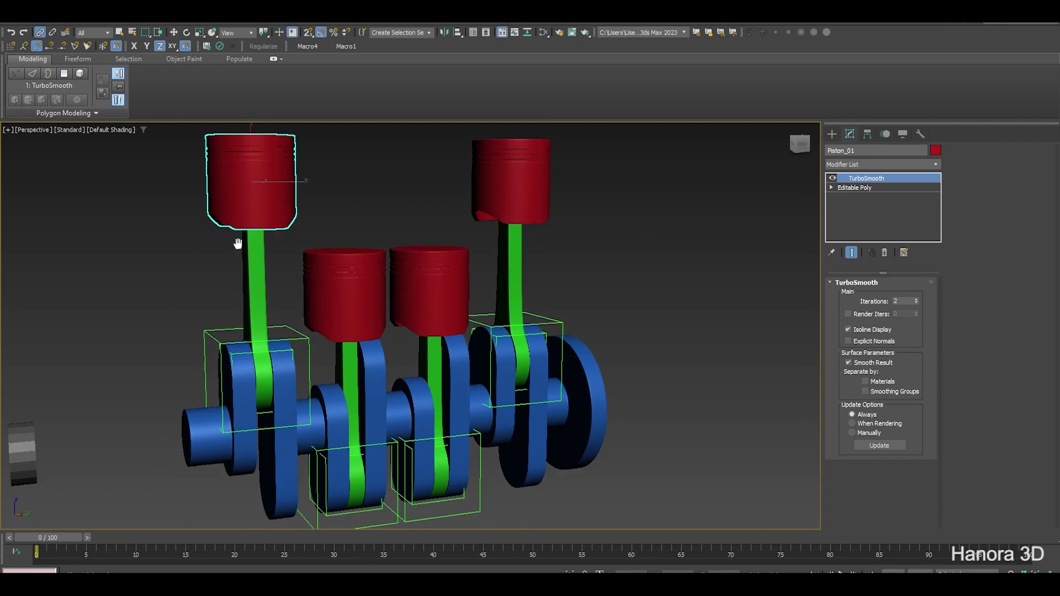
pyautogui.scroll(4, 273, 214)
pyautogui.moveTo(324, 352); pyautogui.dragTo(307, 405)
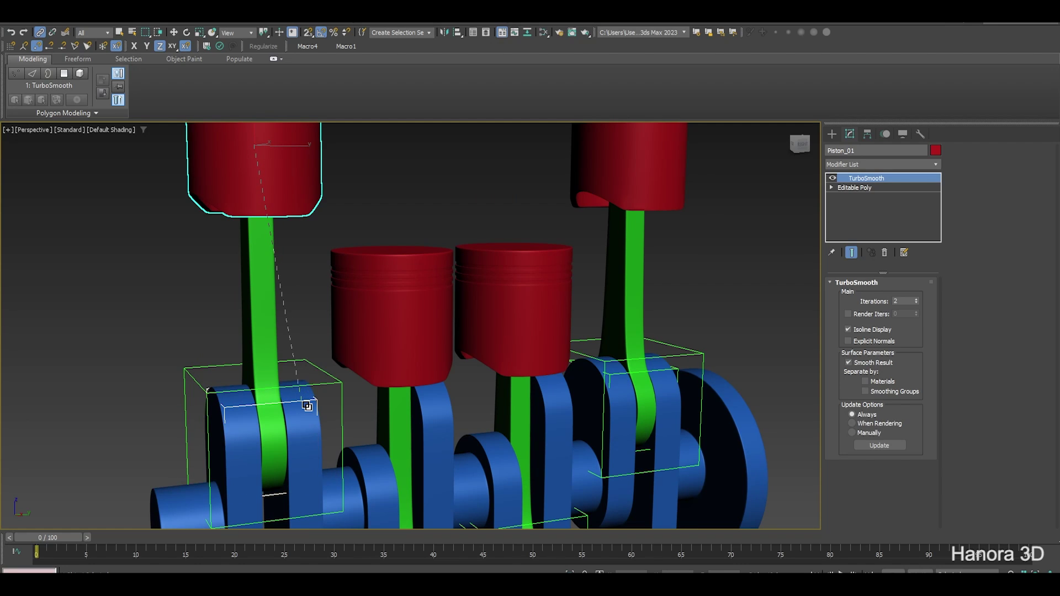
pyautogui.scroll(-3, 362, 391)
pyautogui.scroll(-3, 325, 329)
# Scrub the timeline to test the linked piston, ending back at frame 0
pyautogui.keyDown('alt'); pyautogui.moveTo(367, 315); pyautogui.dragTo(385, 329, button='middle'); pyautogui.keyUp('alt')
pyautogui.moveTo(353, 287); pyautogui.dragTo(356, 301, button='middle')
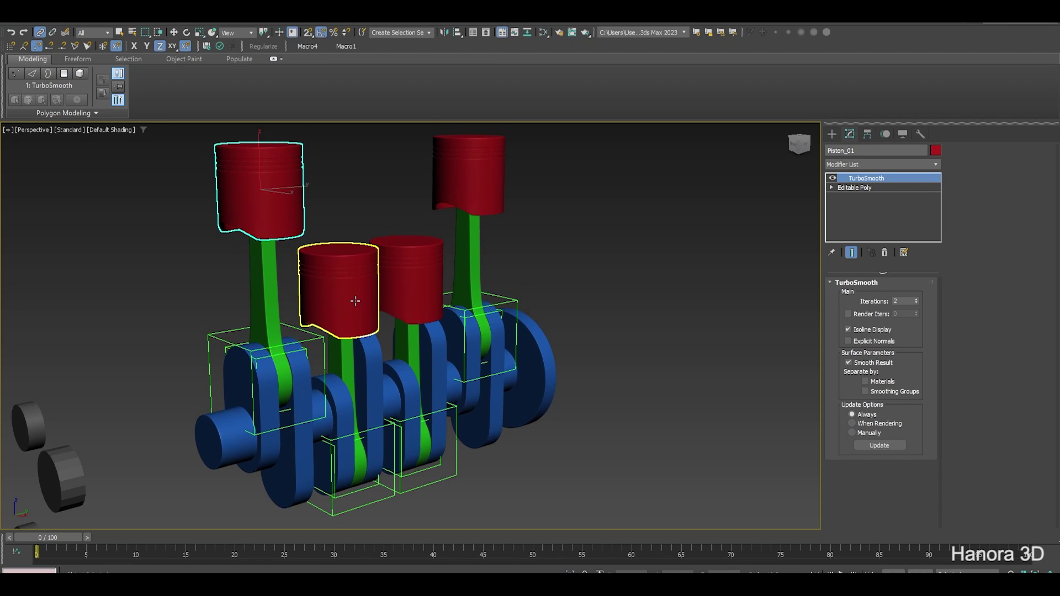
pyautogui.moveTo(44, 536)
pyautogui.mouseDown()
pyautogui.moveTo(88, 521)
pyautogui.moveTo(39, 518)
pyautogui.mouseUp()
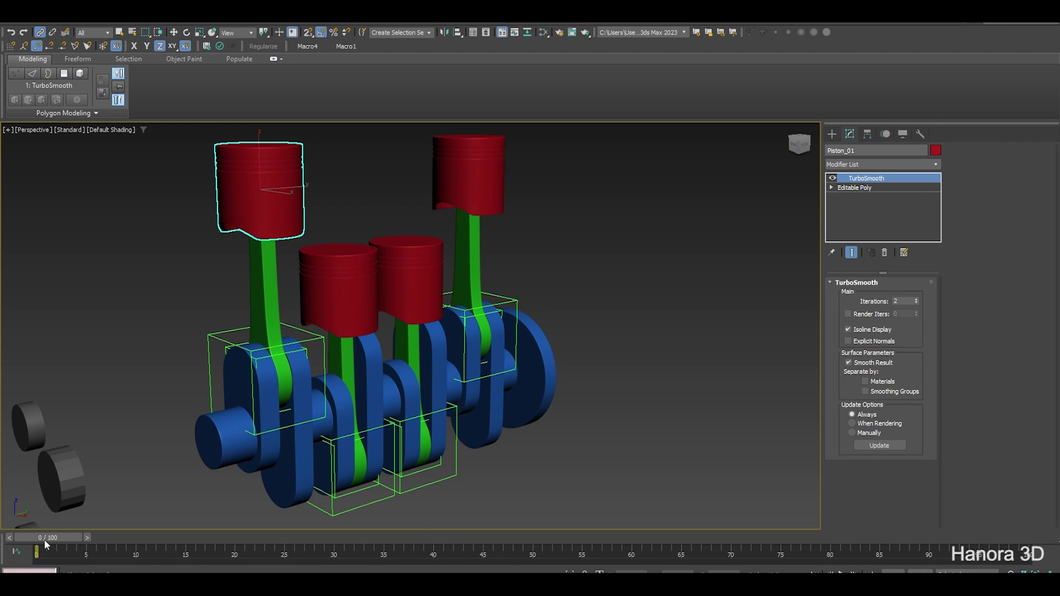
pyautogui.moveTo(44, 539)
pyautogui.mouseDown()
pyautogui.moveTo(118, 539)
pyautogui.moveTo(24, 525)
pyautogui.mouseUp()
# In Dummy002's Hierarchy Link Info, uncheck Inherit Rotate Y
pyautogui.rightClick(644, 259)
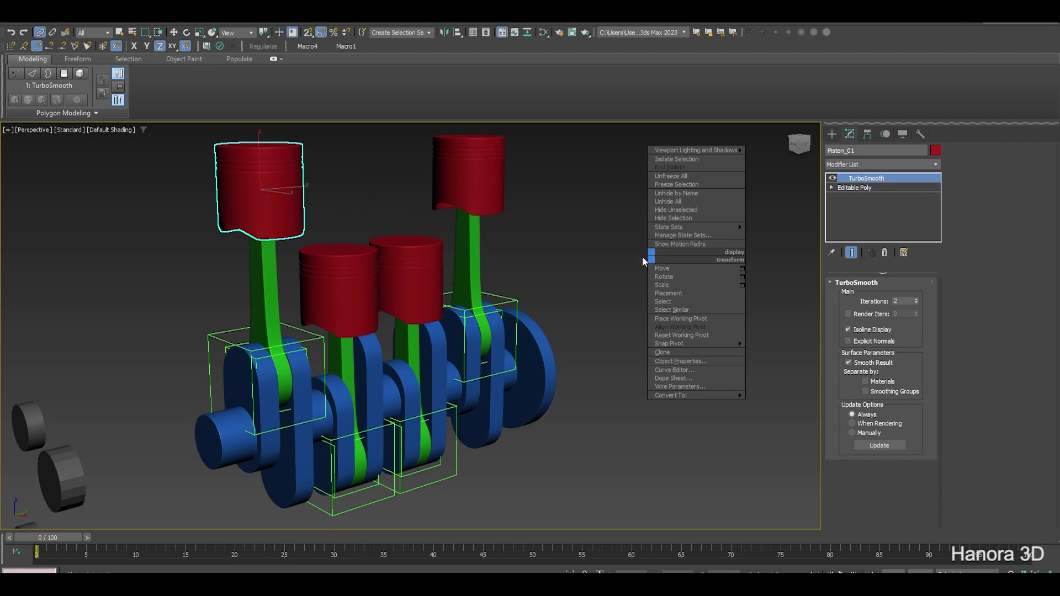
pyautogui.click(611, 211)
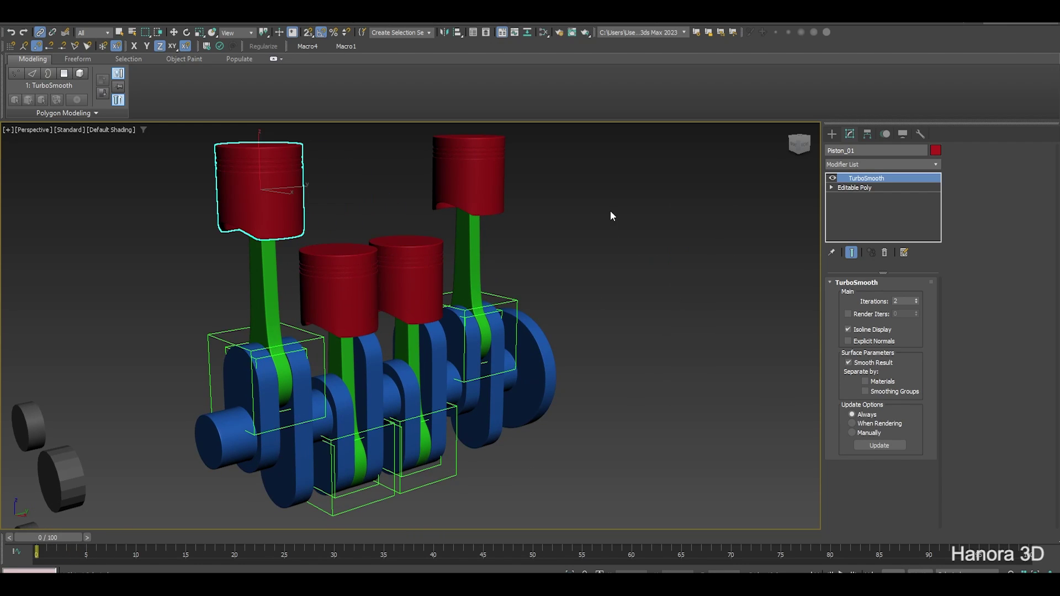
pyautogui.click(290, 349)
pyautogui.moveTo(502, 382); pyautogui.dragTo(486, 394, button='middle')
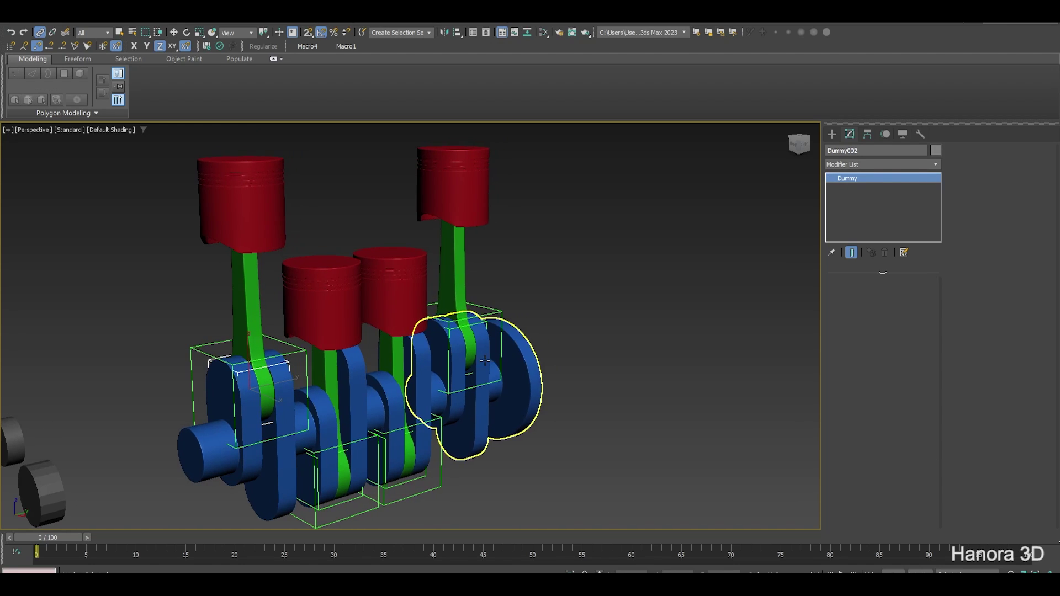
pyautogui.click(868, 136)
pyautogui.click(925, 169)
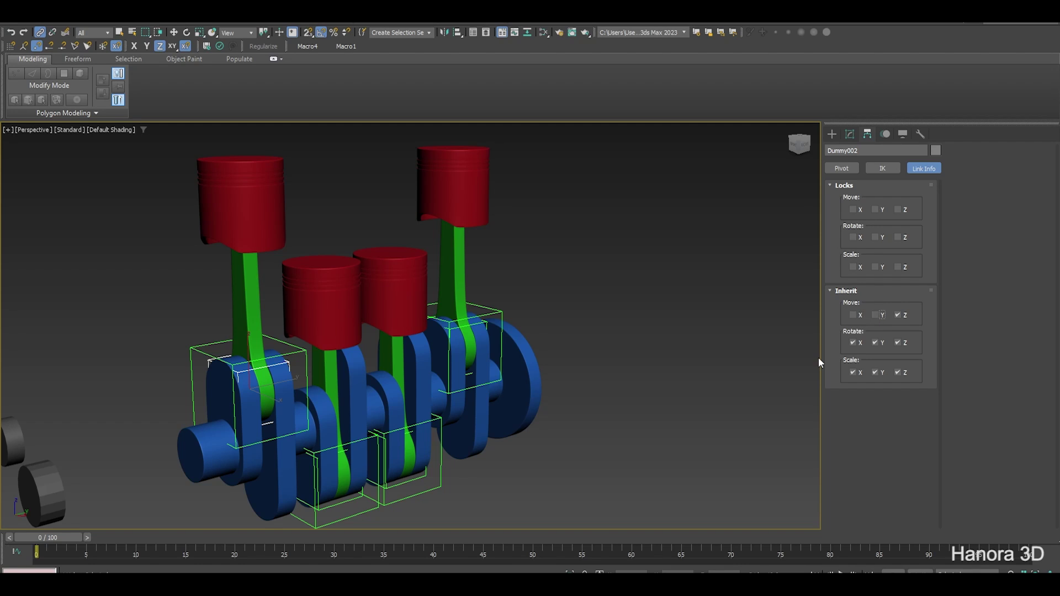
pyautogui.moveTo(474, 364)
pyautogui.keyDown('alt'); pyautogui.mouseDown(button='middle')
pyautogui.moveTo(486, 309)
pyautogui.moveTo(419, 339)
pyautogui.mouseUp(button='middle'); pyautogui.keyUp('alt')
pyautogui.scroll(3, 486, 309)
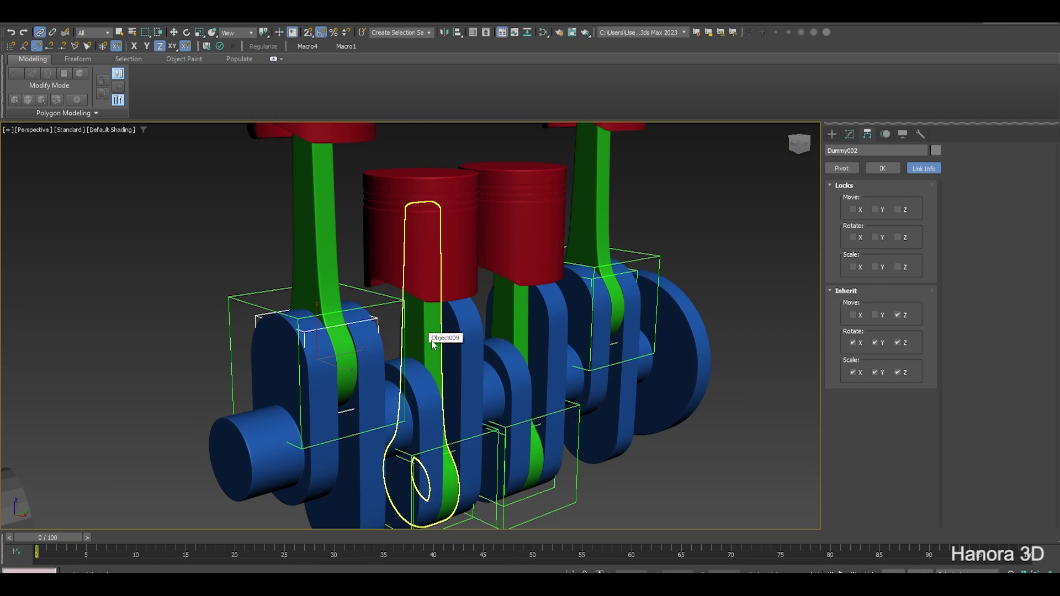
pyautogui.click(853, 343)
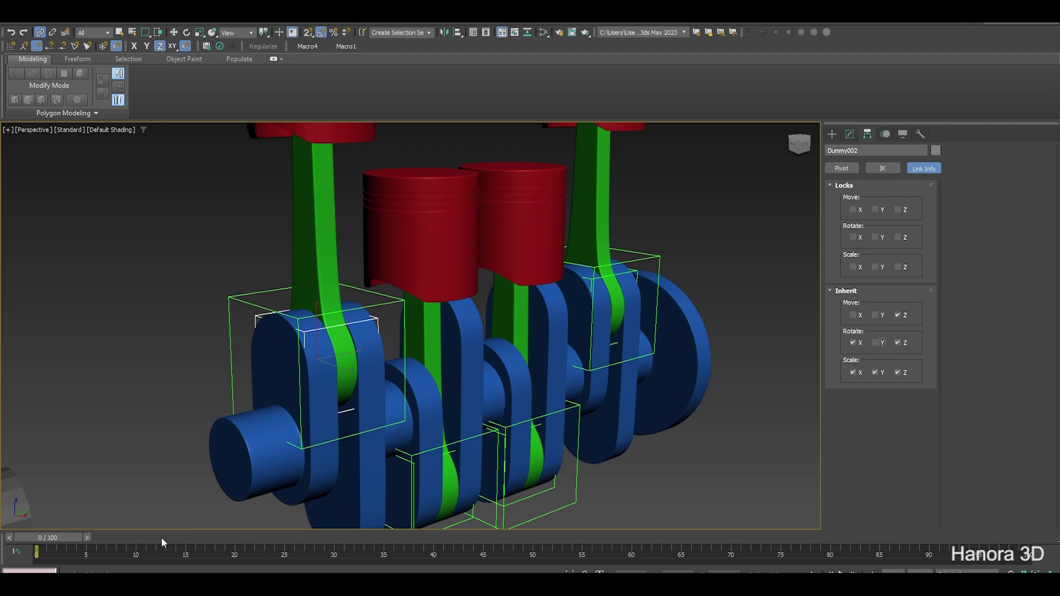
# Play the animation and scrub back to check the rod follows the crank
pyautogui.scroll(-3, 216, 395)
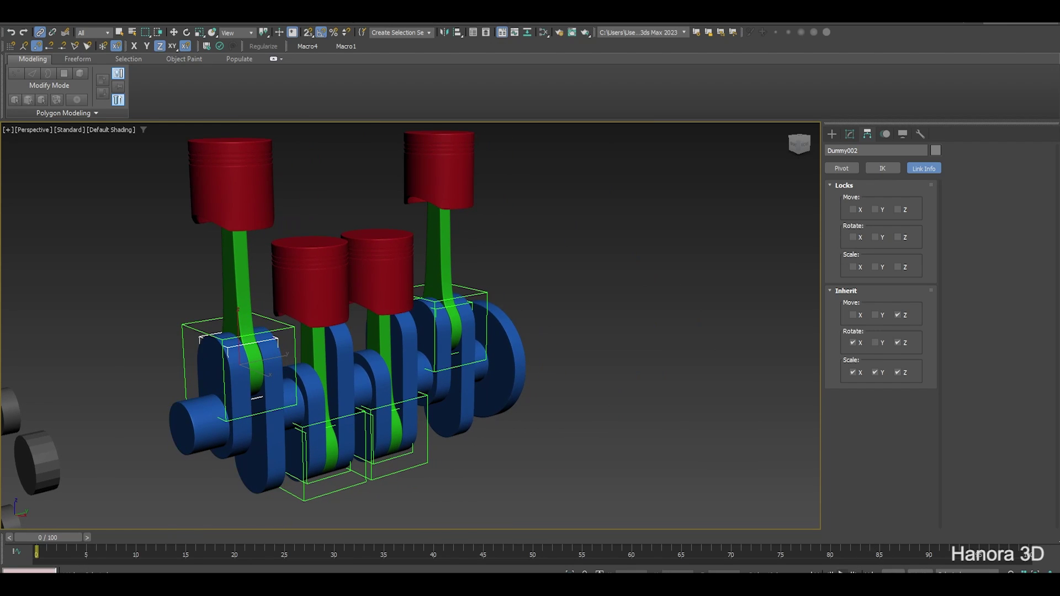
pyautogui.click(841, 575)
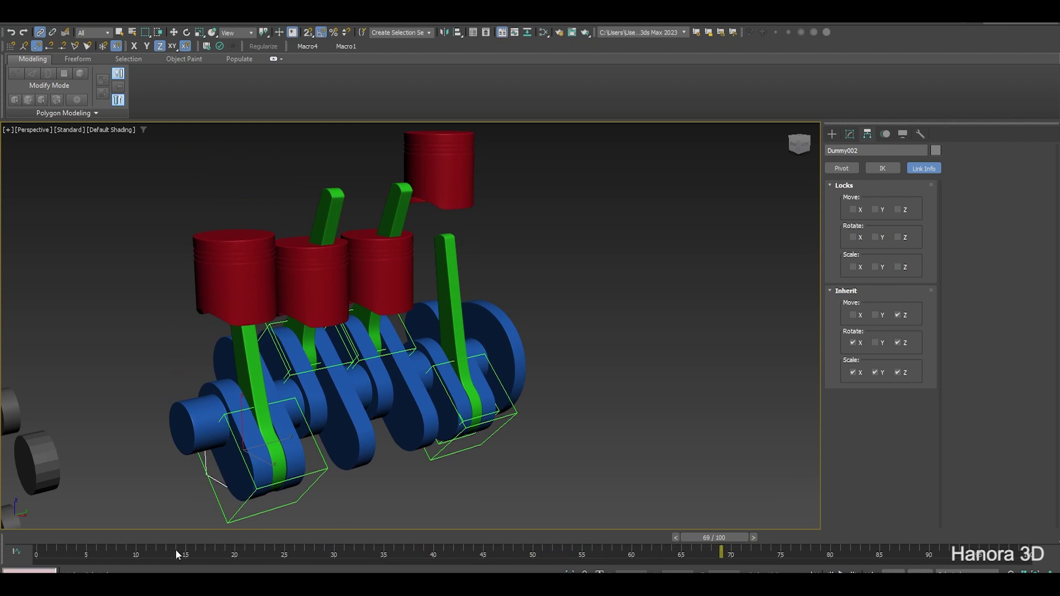
pyautogui.moveTo(737, 540)
pyautogui.mouseDown()
pyautogui.moveTo(592, 529)
pyautogui.moveTo(631, 528)
pyautogui.mouseUp()
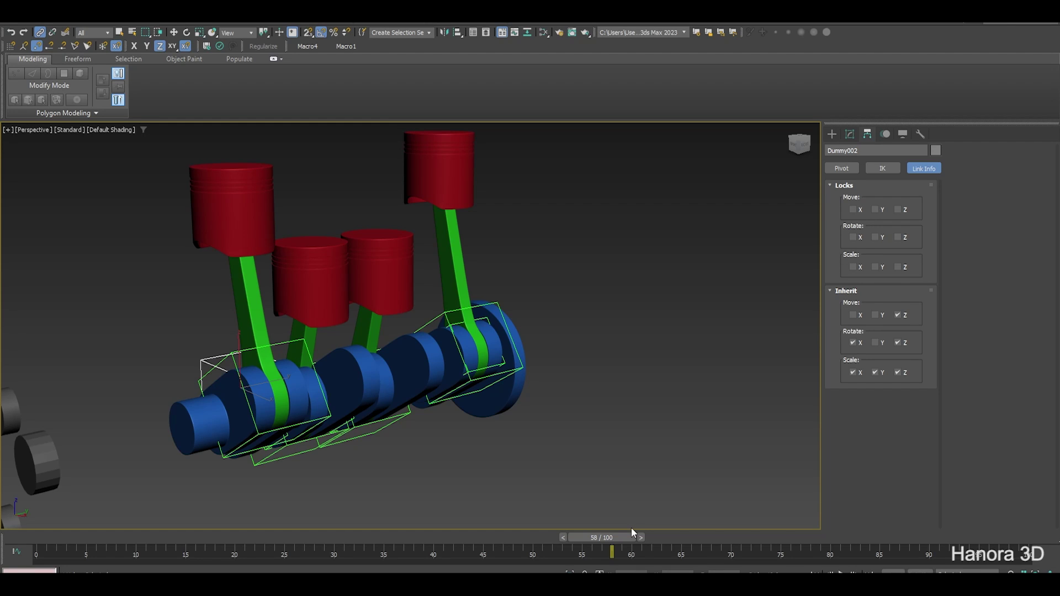
# Scrub the animation to check the motion, then frame the rods' lower ends near the third piston
pyautogui.moveTo(607, 537)
pyautogui.mouseDown()
pyautogui.moveTo(836, 543)
pyautogui.moveTo(409, 538)
pyautogui.moveTo(11, 559)
pyautogui.mouseUp()
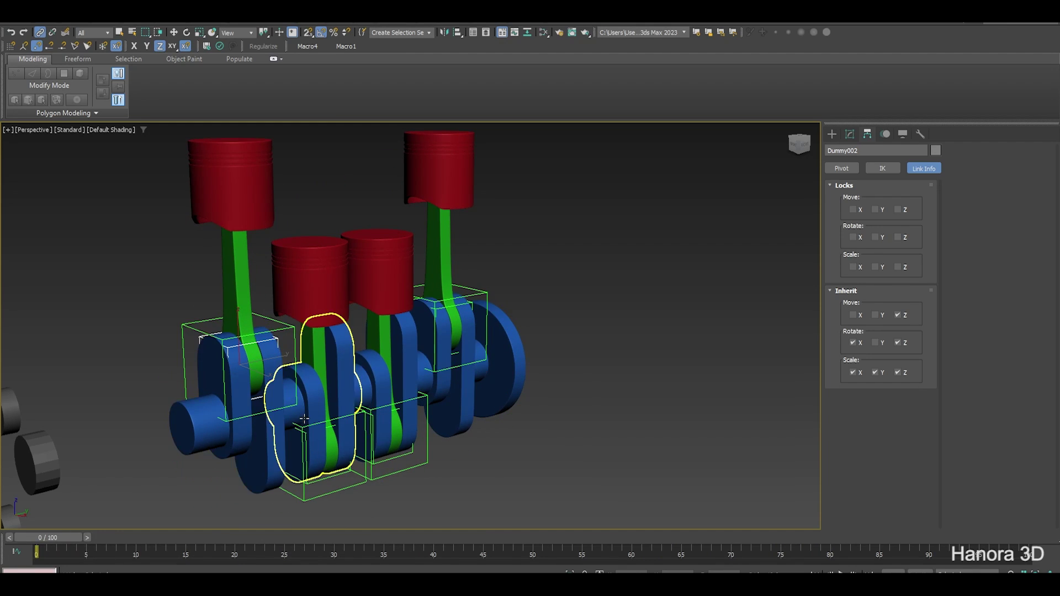
pyautogui.scroll(2, 304, 325)
pyautogui.scroll(3, 324, 293)
pyautogui.click(361, 224)
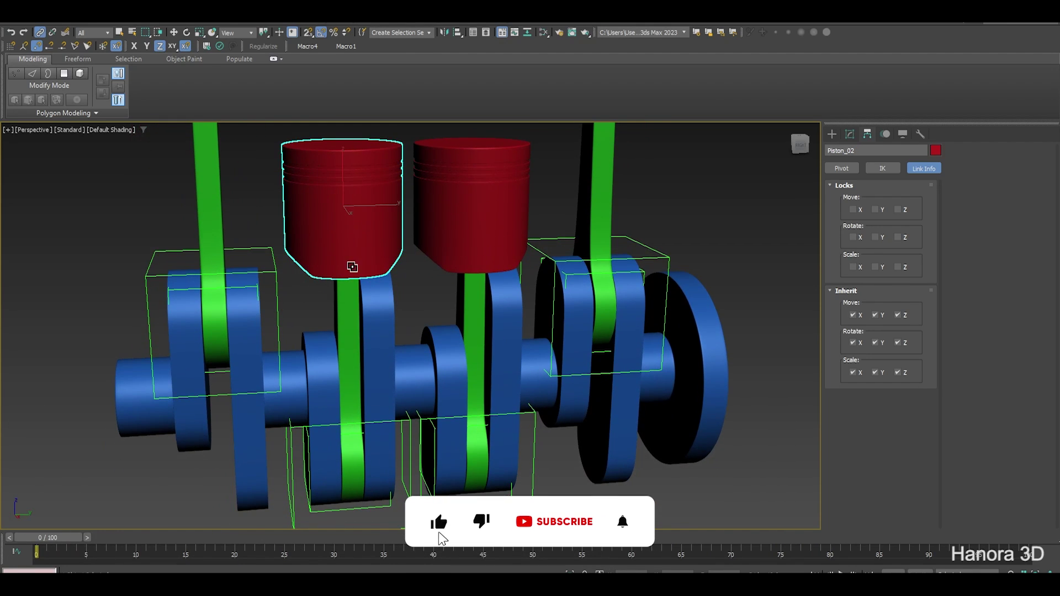
pyautogui.moveTo(350, 265); pyautogui.dragTo(366, 160, button='middle')
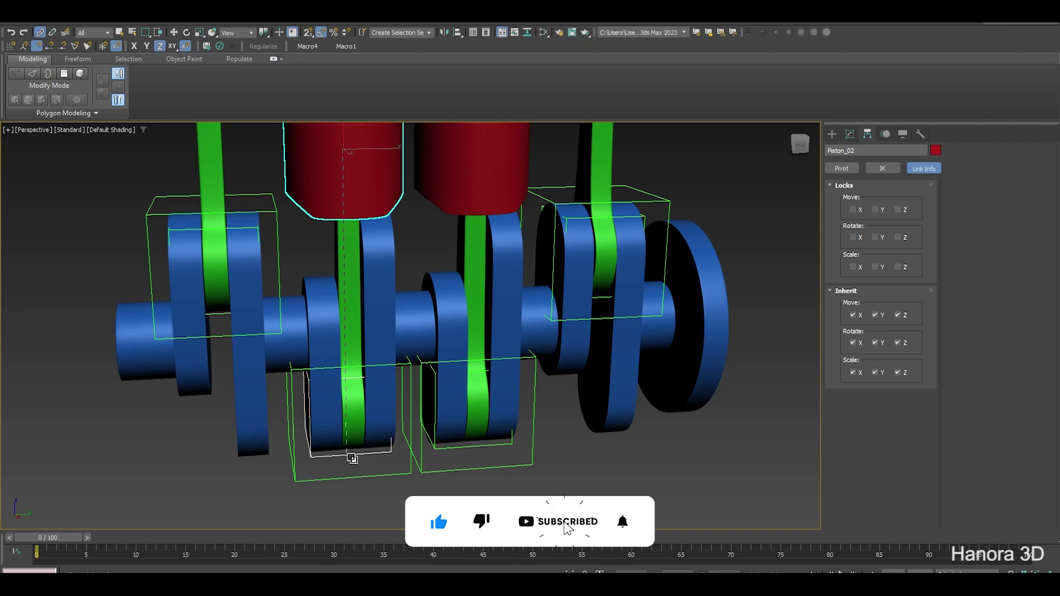
pyautogui.moveTo(464, 434); pyautogui.dragTo(392, 448, button='middle')
# Link Piston_03 and Piston_04 to the lower dummies of their rods
pyautogui.click(415, 161)
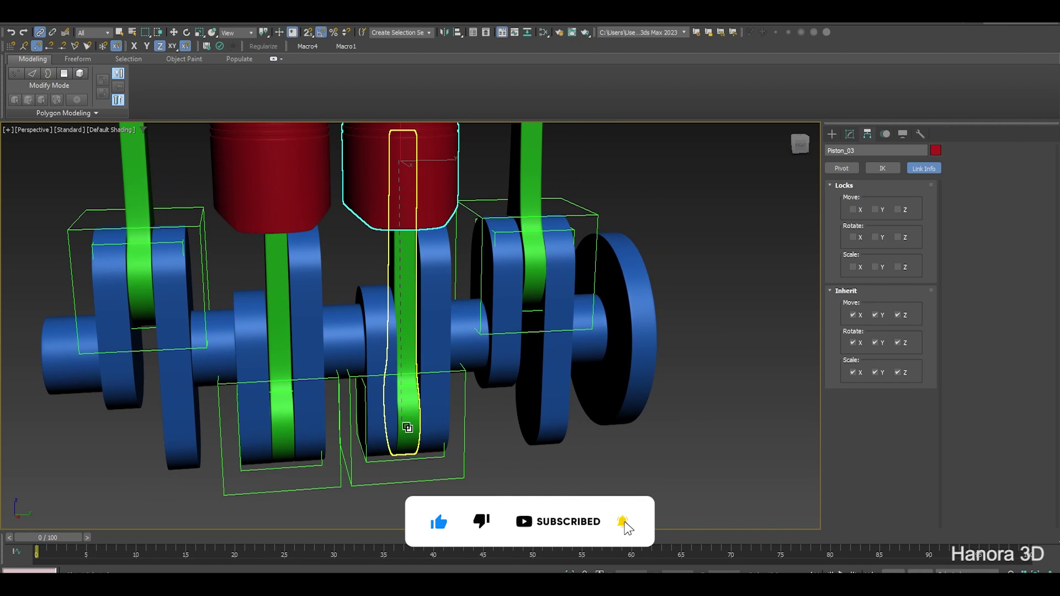
pyautogui.moveTo(415, 161); pyautogui.dragTo(406, 445)
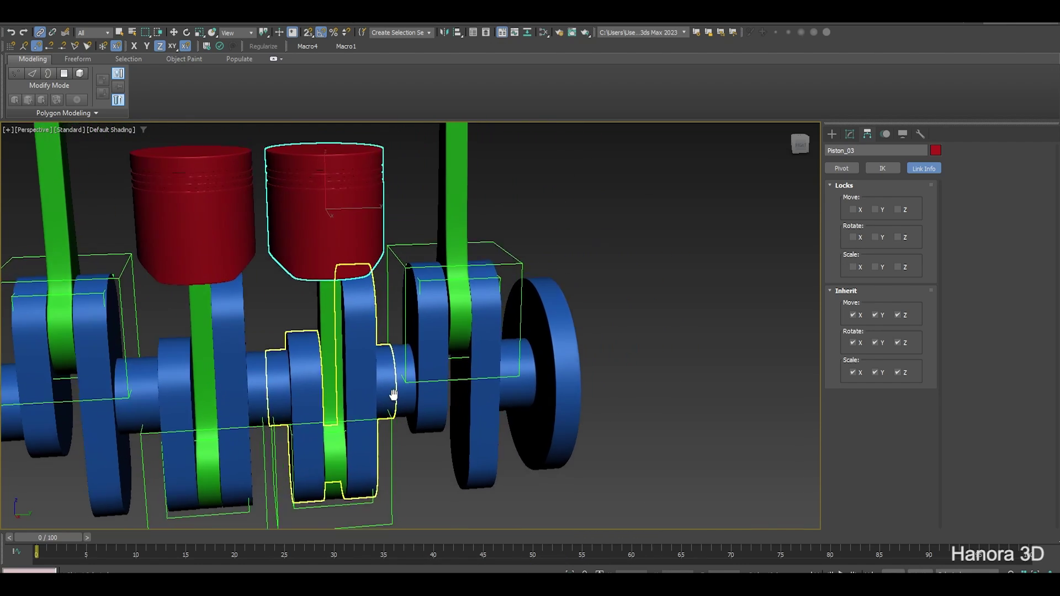
pyautogui.moveTo(497, 354); pyautogui.dragTo(415, 272, button='middle')
pyautogui.moveTo(433, 227); pyautogui.dragTo(410, 389)
pyautogui.keyDown('alt'); pyautogui.moveTo(149, 372); pyautogui.dragTo(314, 429, button='middle'); pyautogui.keyUp('alt')
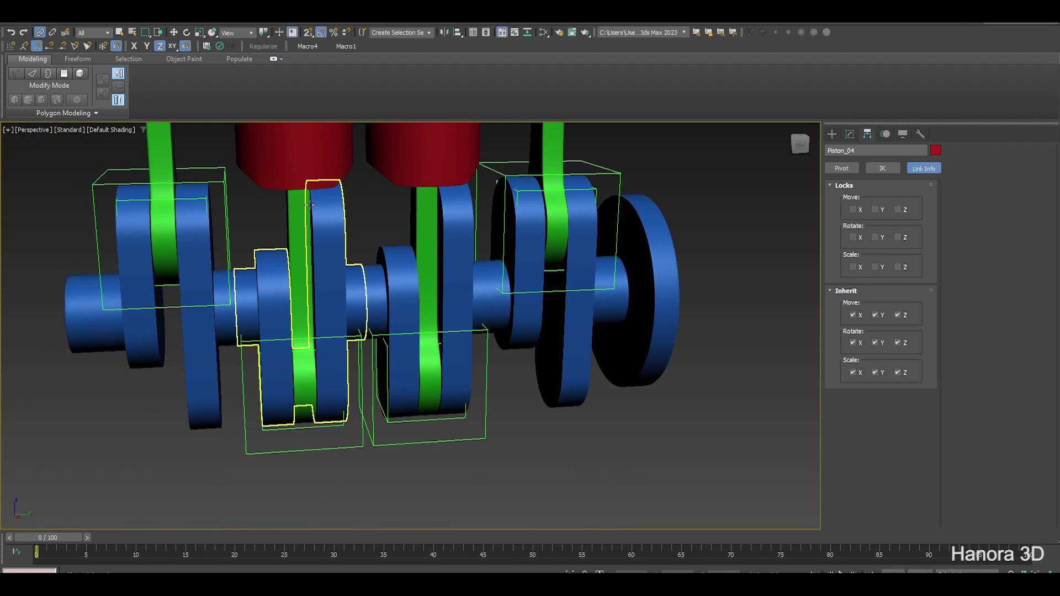
# Turn off Inherit Move X/Y and Rotate Y on Dummy004, Dummy006 and Dummy008
pyautogui.click(315, 430)
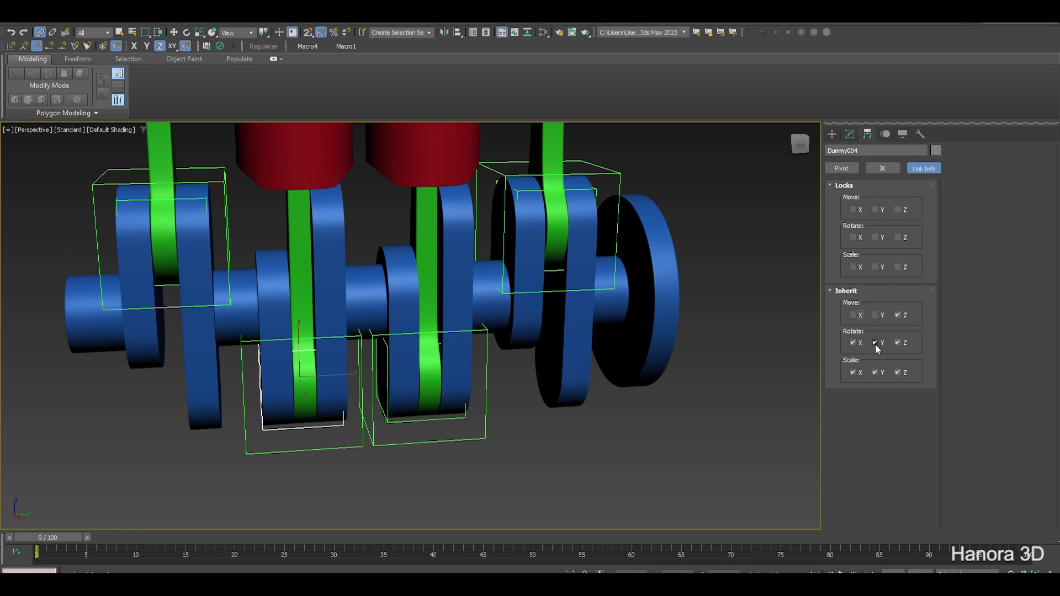
pyautogui.moveTo(491, 350); pyautogui.dragTo(485, 371, button='middle')
pyautogui.click(439, 445)
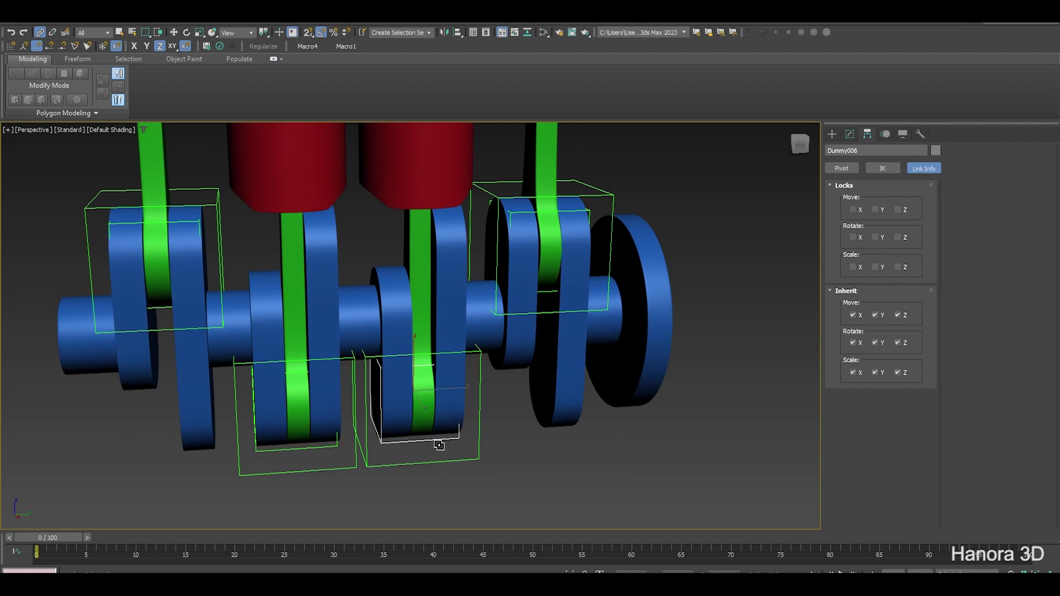
pyautogui.click(853, 316)
pyautogui.moveTo(597, 265); pyautogui.dragTo(585, 305, button='middle')
pyautogui.click(555, 256)
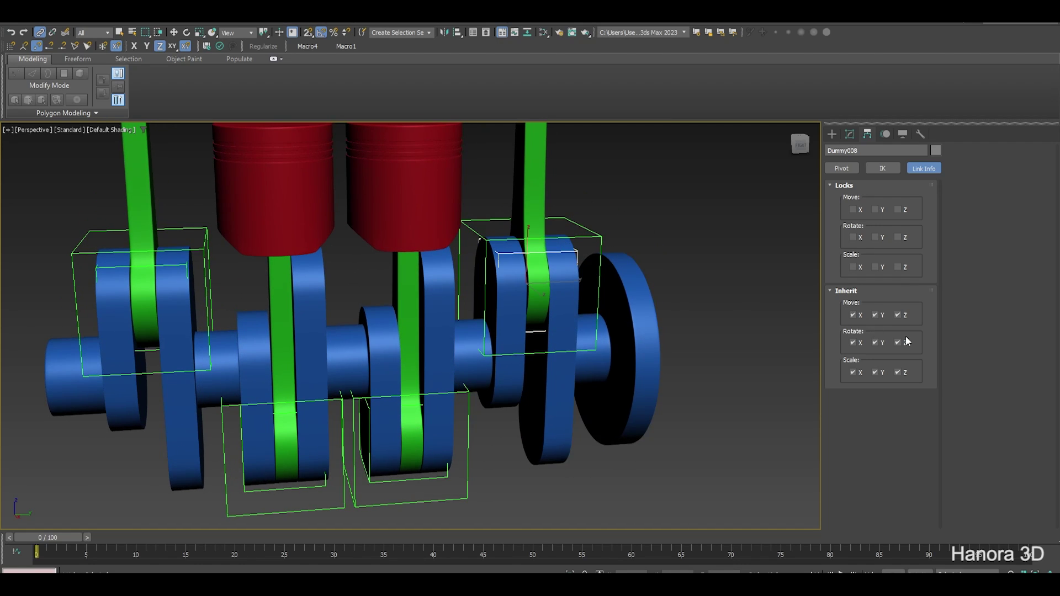
pyautogui.click(877, 316)
# Return to plain selection, orbit and zoom around the crankshaft, and clear the selection
pyautogui.press('q')
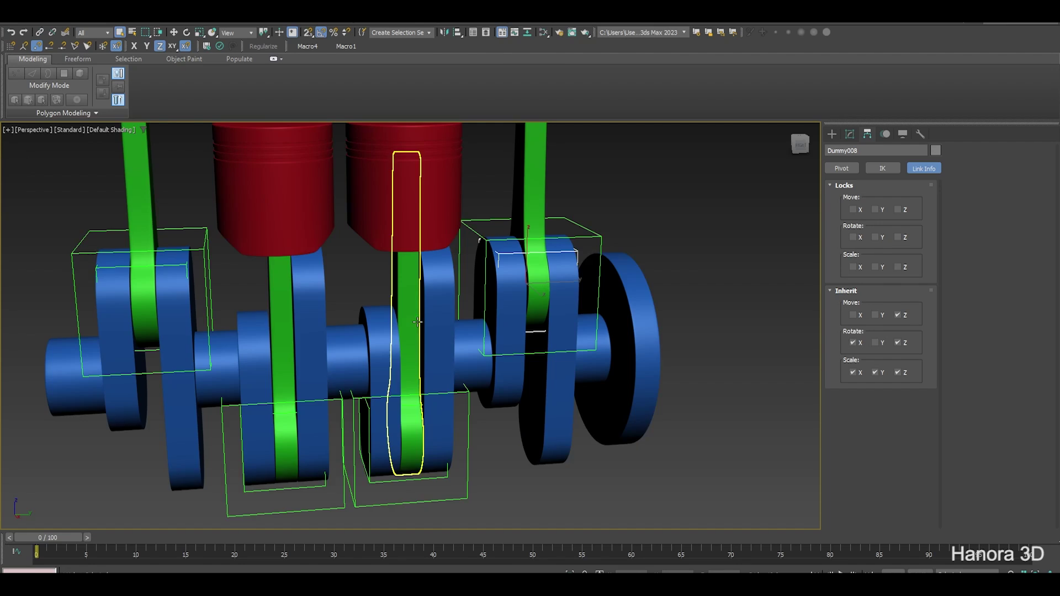
pyautogui.moveTo(406, 221)
pyautogui.keyDown('alt'); pyautogui.mouseDown(button='middle')
pyautogui.moveTo(419, 284)
pyautogui.moveTo(459, 251)
pyautogui.mouseUp(button='middle'); pyautogui.keyUp('alt')
pyautogui.scroll(-3, 459, 252)
pyautogui.scroll(-3, 498, 259)
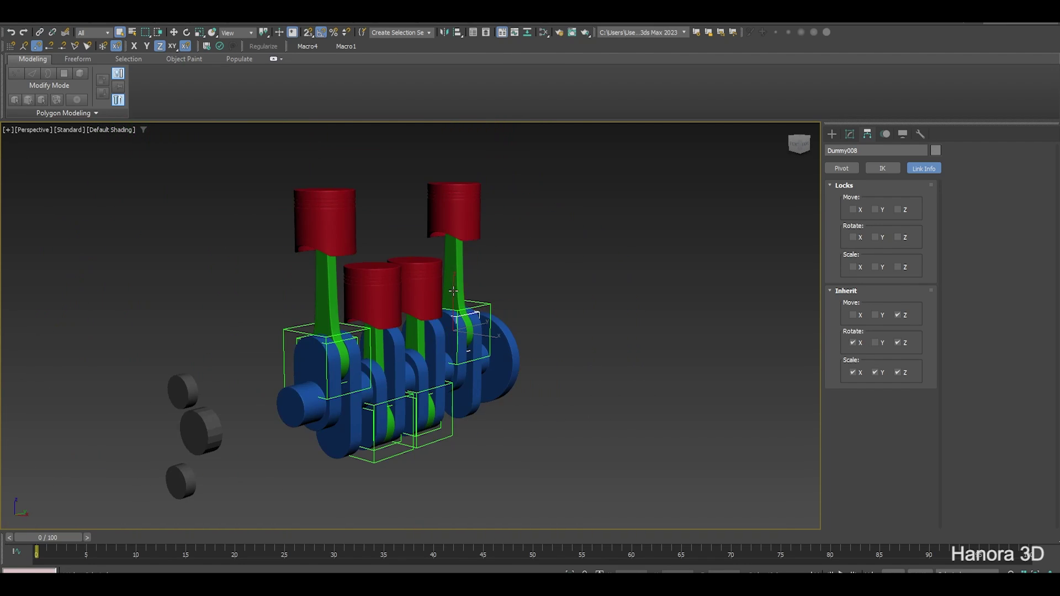
pyautogui.scroll(1, 538, 264)
pyautogui.click(537, 265)
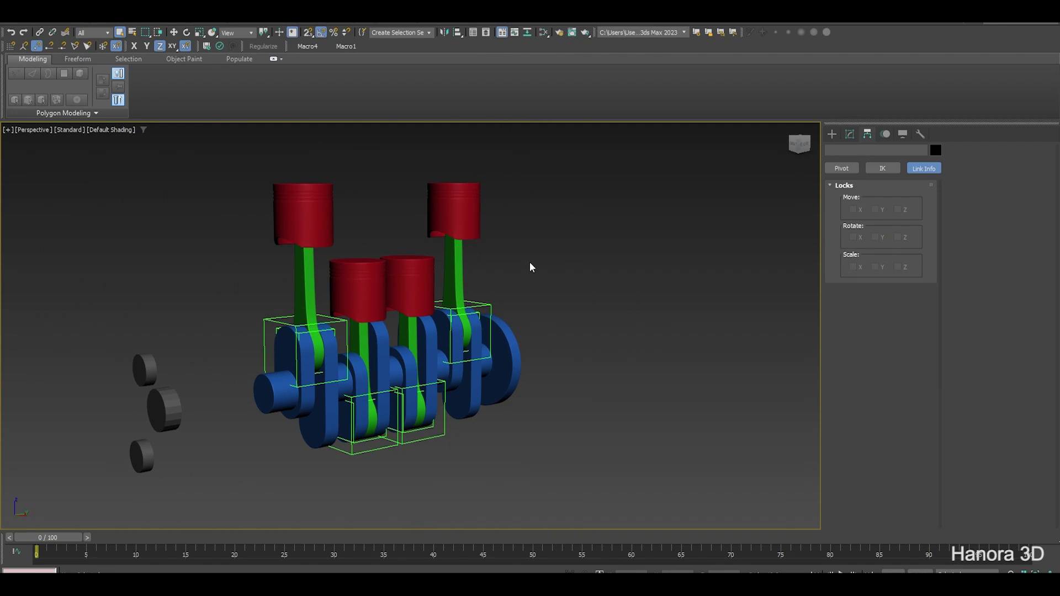
pyautogui.press('/')
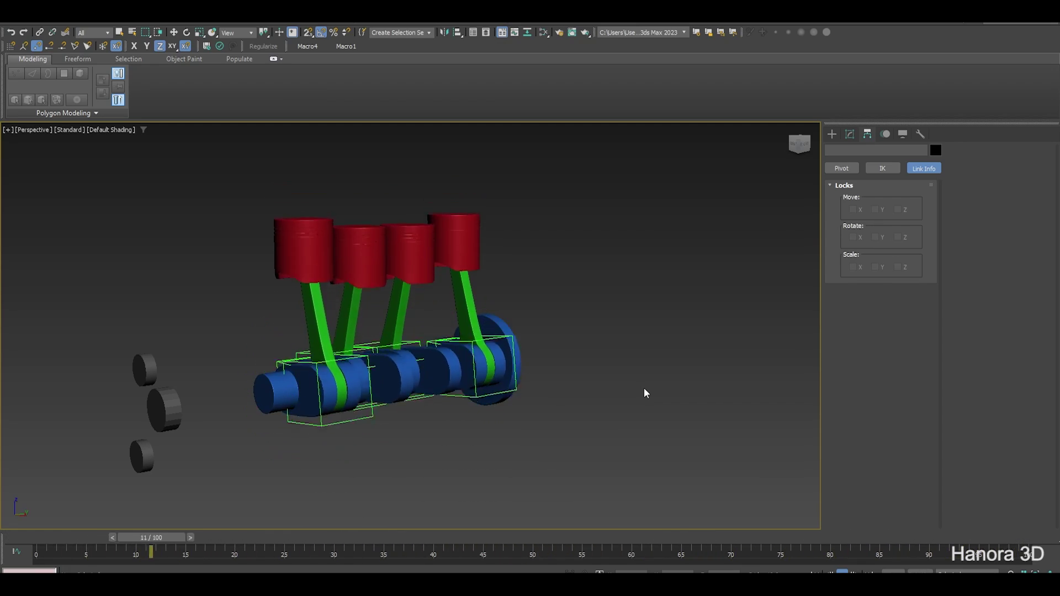
pyautogui.click(841, 573)
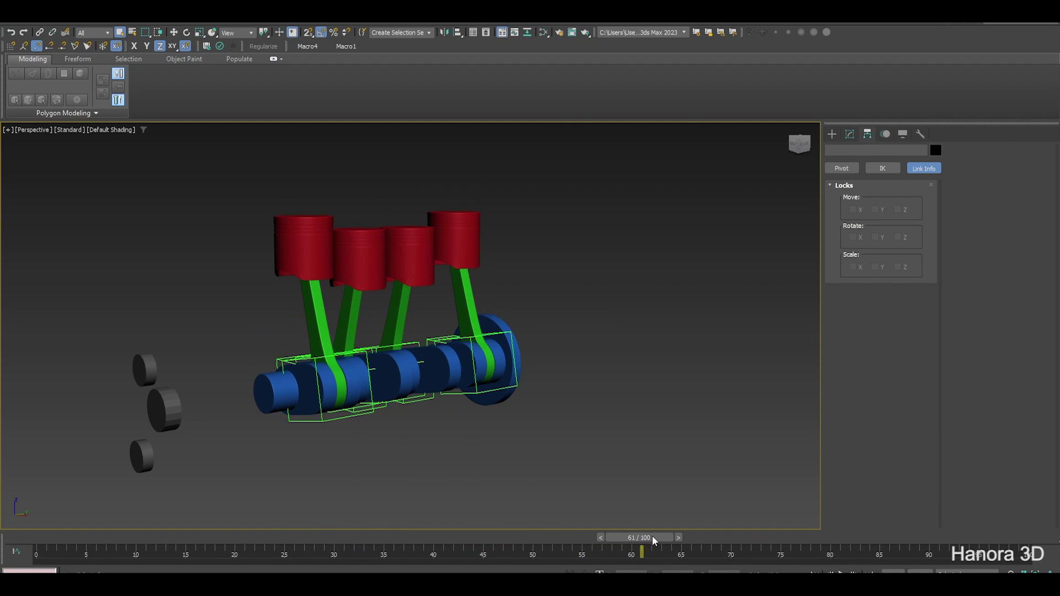
pyautogui.moveTo(653, 538); pyautogui.dragTo(61, 538)
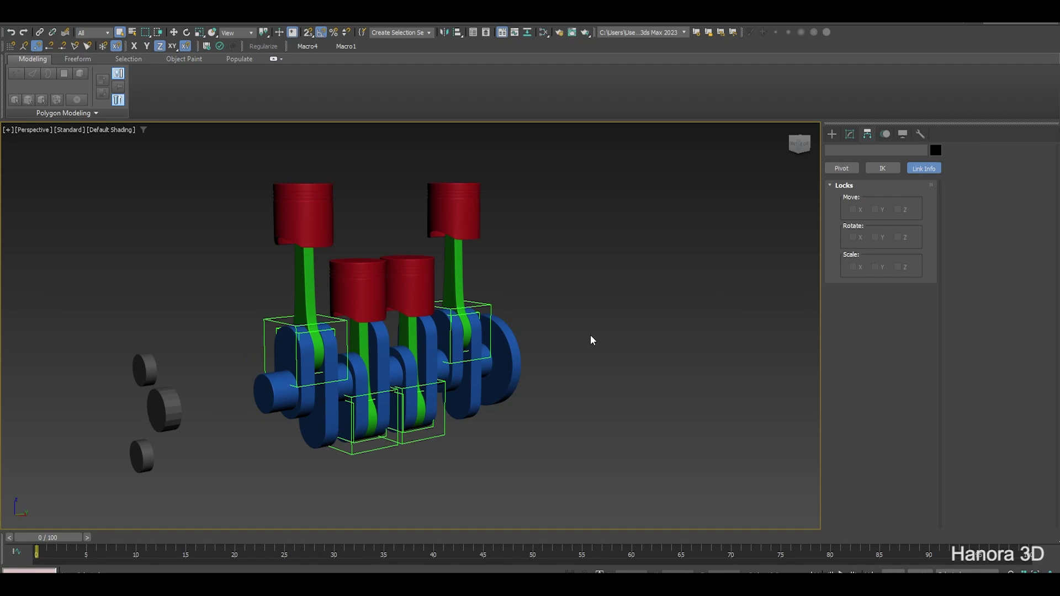
# Hide Helpers by category in the Display panel and play the final engine animation
pyautogui.click(904, 135)
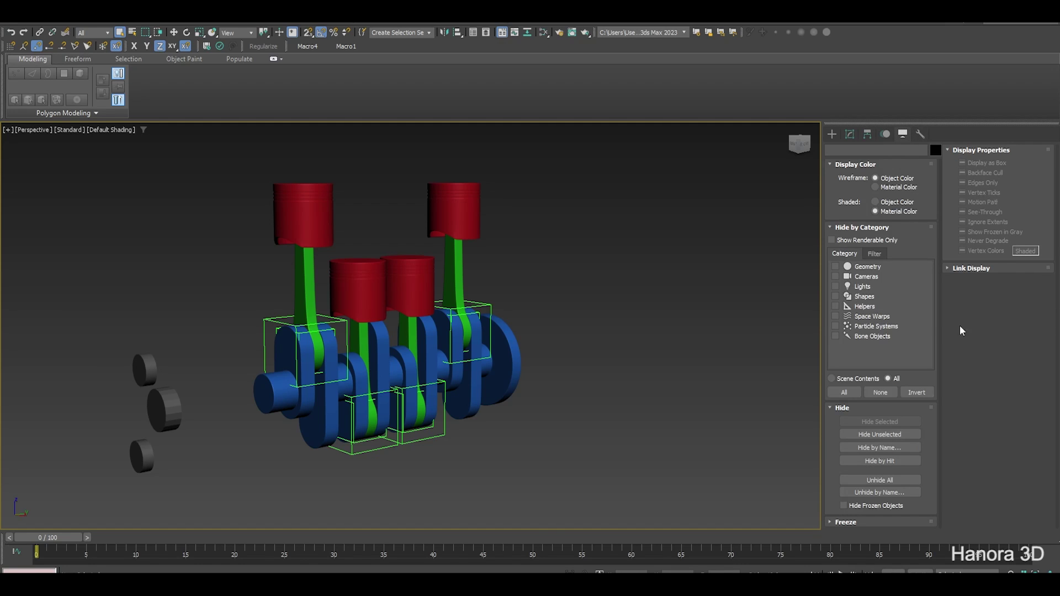
pyautogui.click(836, 306)
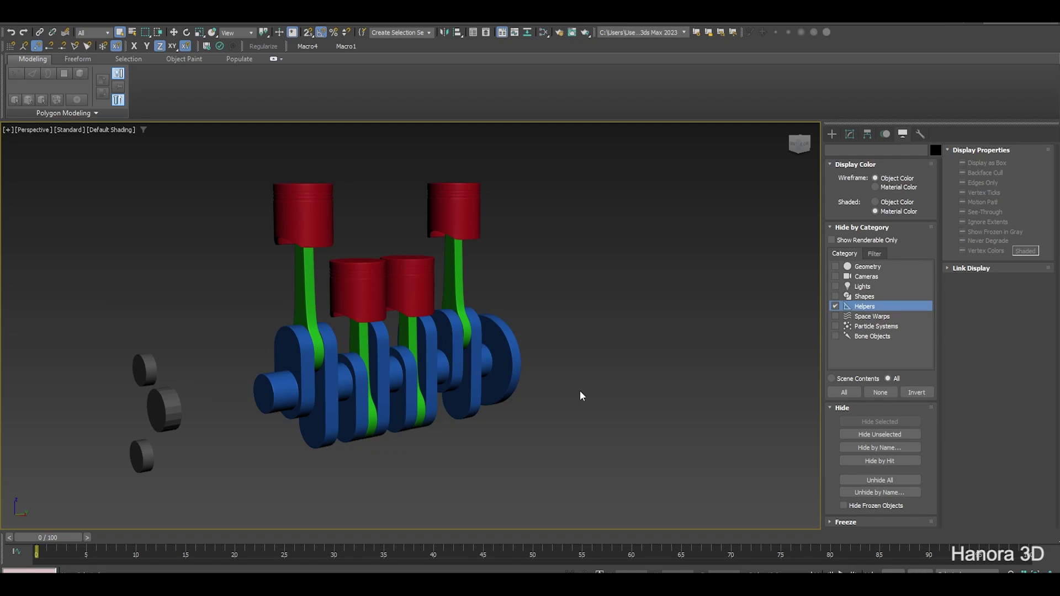
pyautogui.keyDown('alt'); pyautogui.moveTo(504, 390); pyautogui.dragTo(497, 380, button='middle'); pyautogui.keyUp('alt')
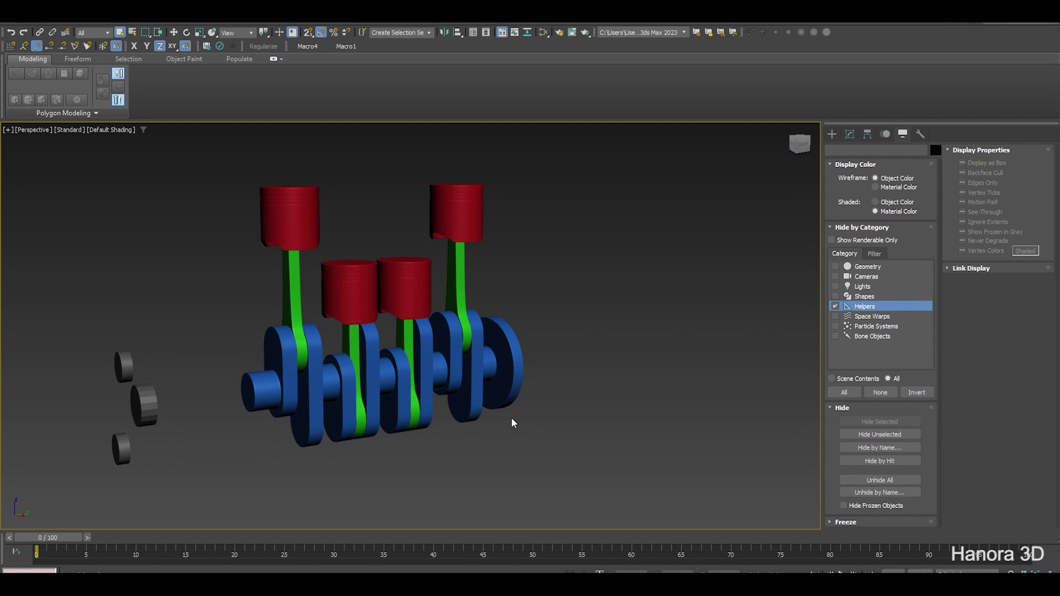
pyautogui.press('/')
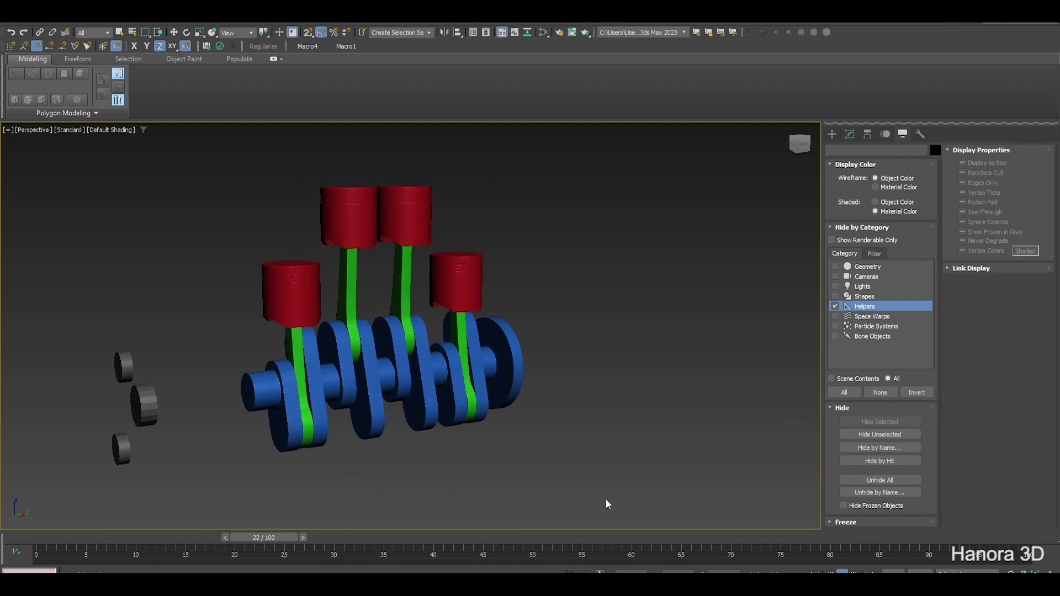